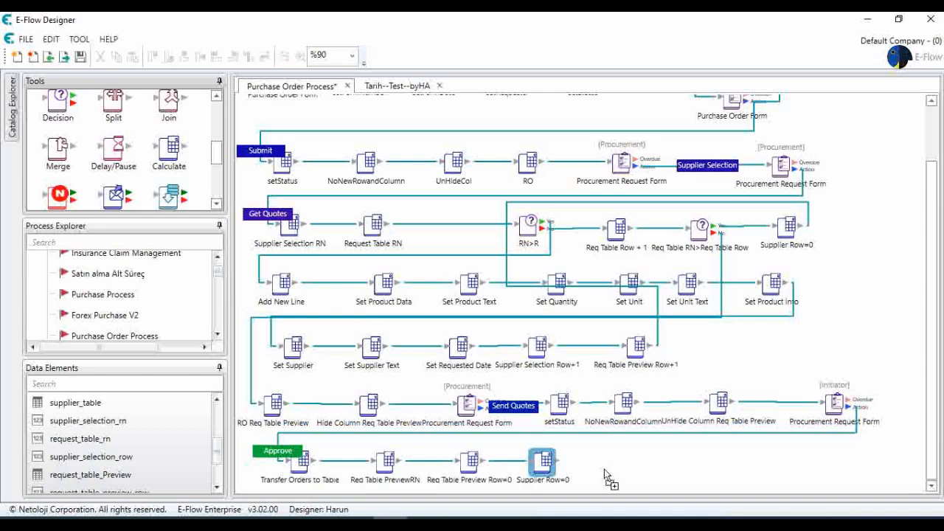
# Step: Add a Calculate step after Supplier Row=0 and create a String data element named supplier_name
pyautogui.moveTo(603, 469); pyautogui.dragTo(605, 469)
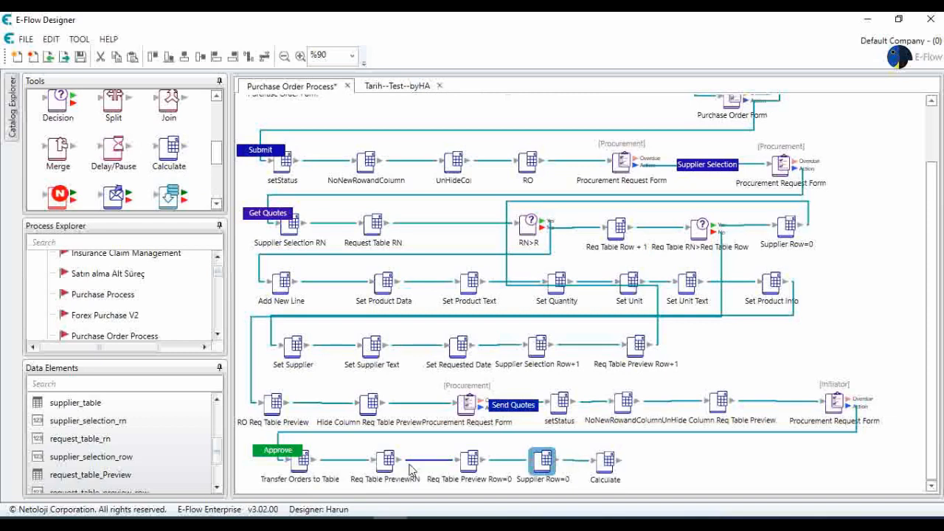
pyautogui.scroll(-1, 164, 472)
pyautogui.rightClick(177, 473)
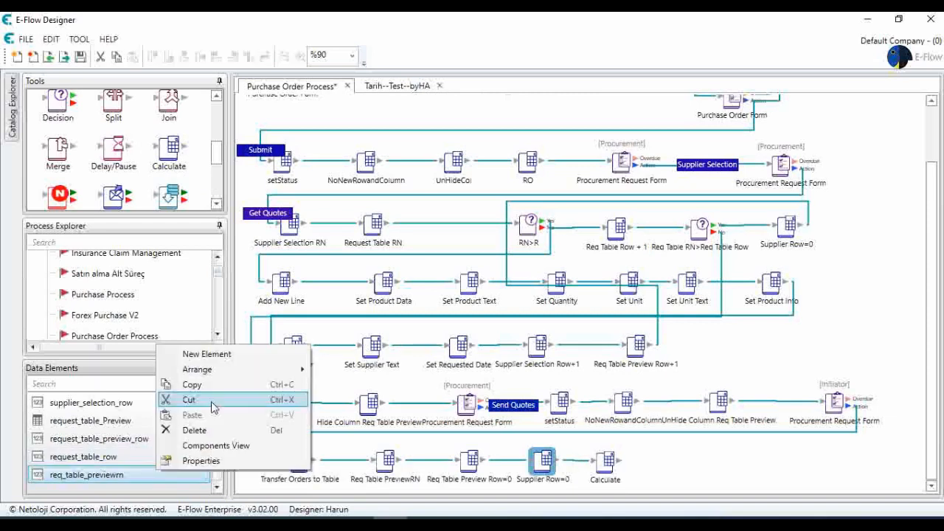
pyautogui.click(214, 356)
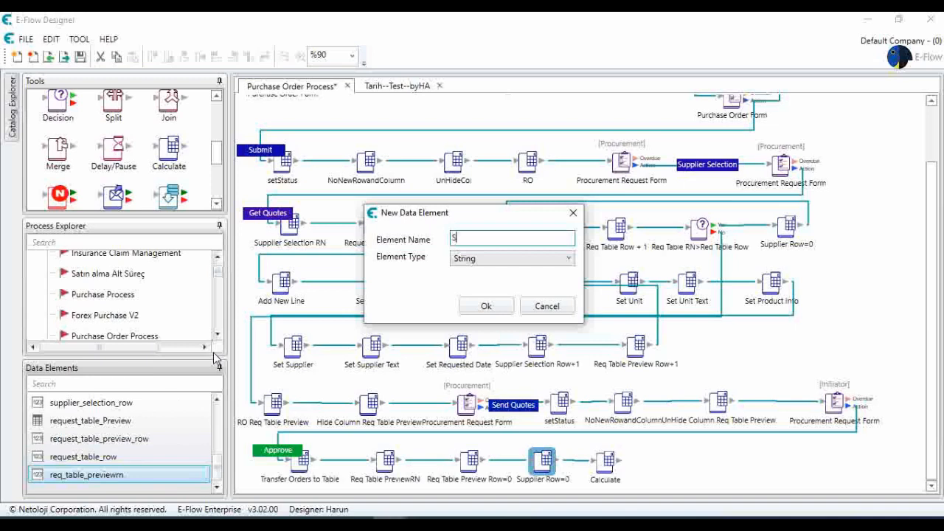
pyautogui.write('Supplier_Nam')
pyautogui.press('BackSpace')
pyautogui.press('BackSpace')
pyautogui.press('BackSpace')
pyautogui.press('BackSpace')
pyautogui.write('Name')
pyautogui.click(483, 305)
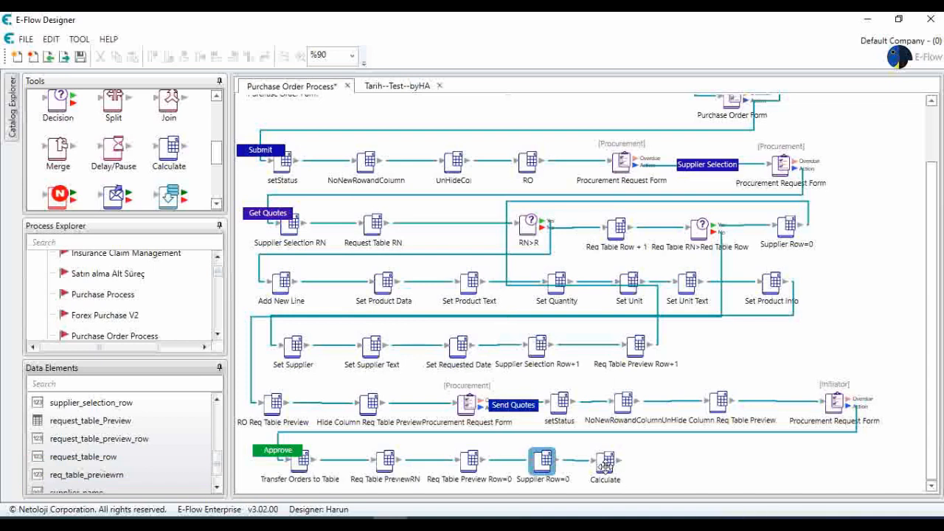
# Step: Describe the new Calculate step as GetSupplierName and set its calculated data element to supplier_name
pyautogui.doubleClick(605, 463)
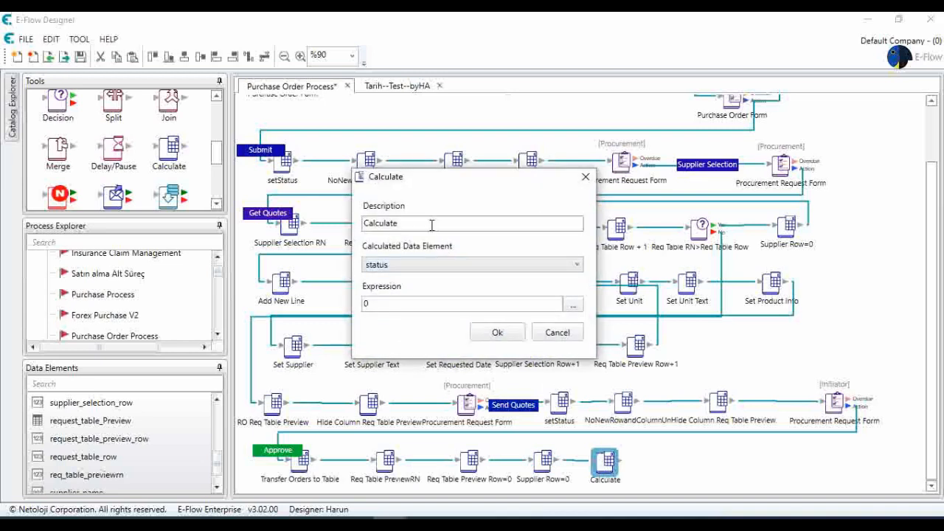
pyautogui.moveTo(428, 225); pyautogui.dragTo(320, 231)
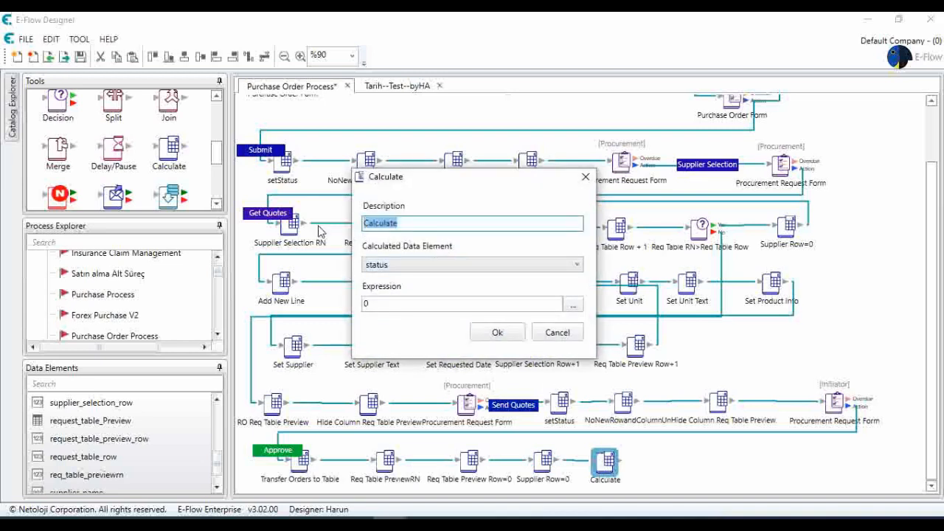
pyautogui.write('Supplie')
pyautogui.press('BackSpace')
pyautogui.press('BackSpace')
pyautogui.press('BackSpace')
pyautogui.press('BackSpace')
pyautogui.press('BackSpace')
pyautogui.press('BackSpace')
pyautogui.press('BackSpace')
pyautogui.press('BackSpace')
pyautogui.press('BackSpace')
pyautogui.write('GerSupplierName')
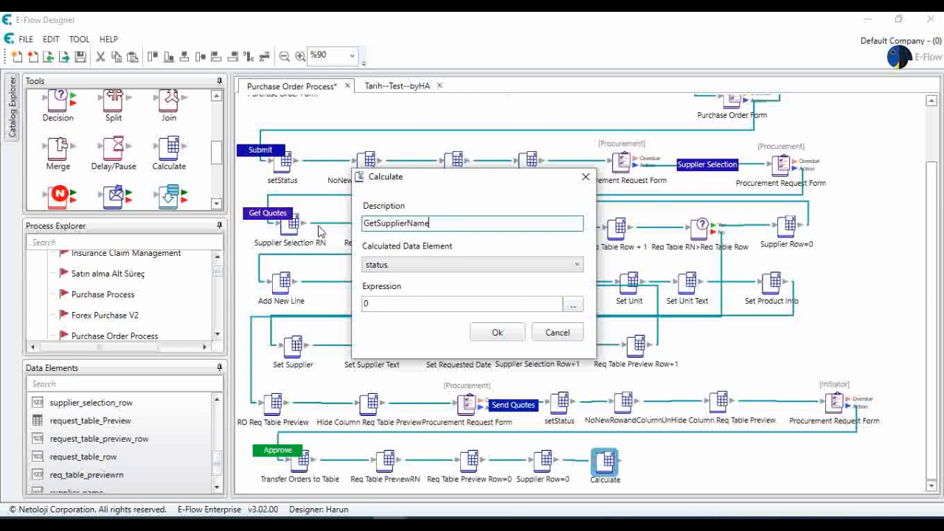
pyautogui.click(540, 269)
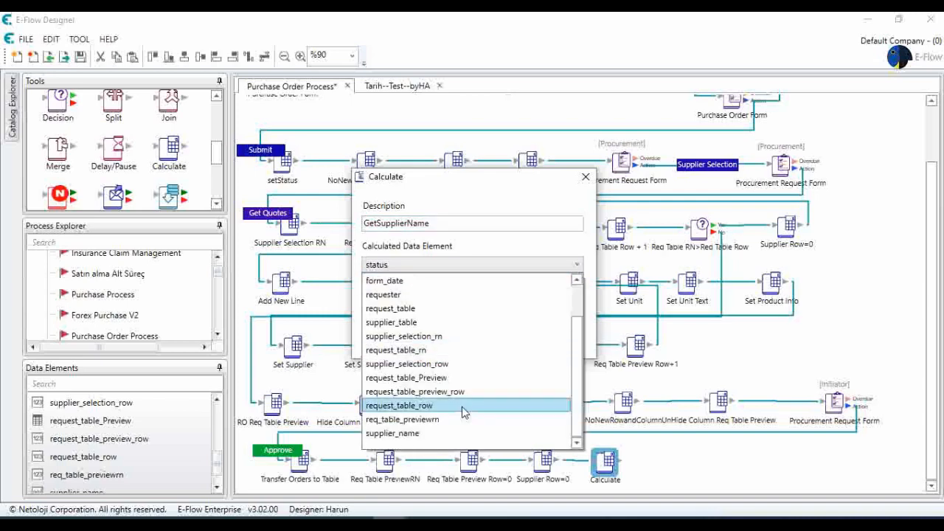
pyautogui.click(448, 435)
# Step: Replace the default expression of GetSupplierName with the GetLineItemDataText(table, row, col) function
pyautogui.click(571, 307)
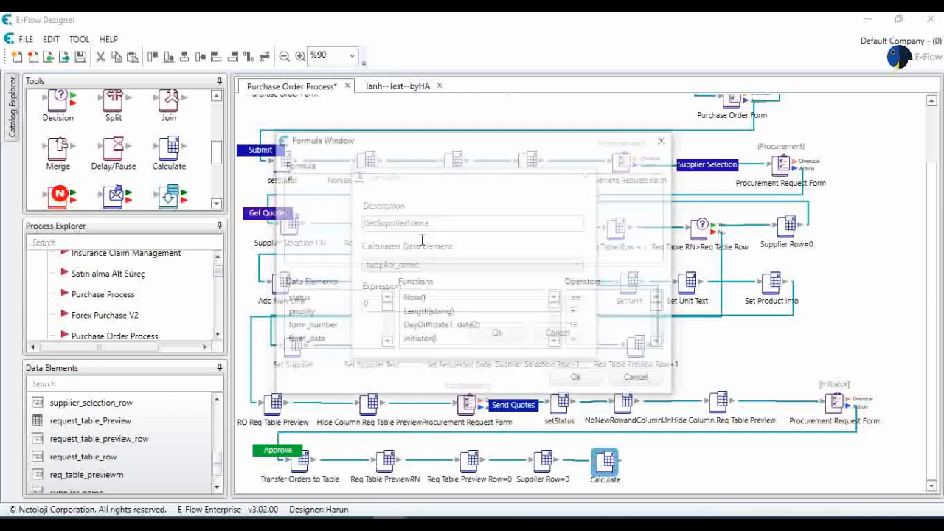
pyautogui.doubleClick(292, 176)
pyautogui.press('BackSpace')
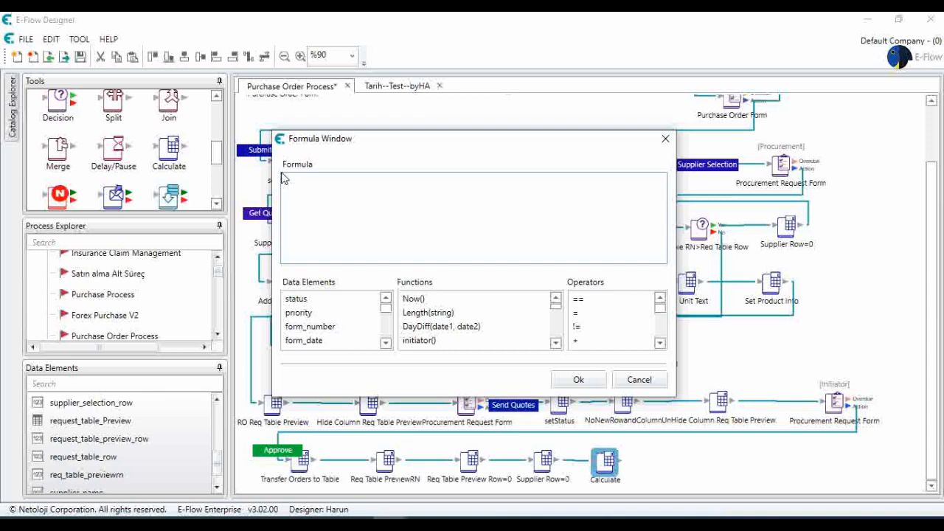
pyautogui.click(445, 299)
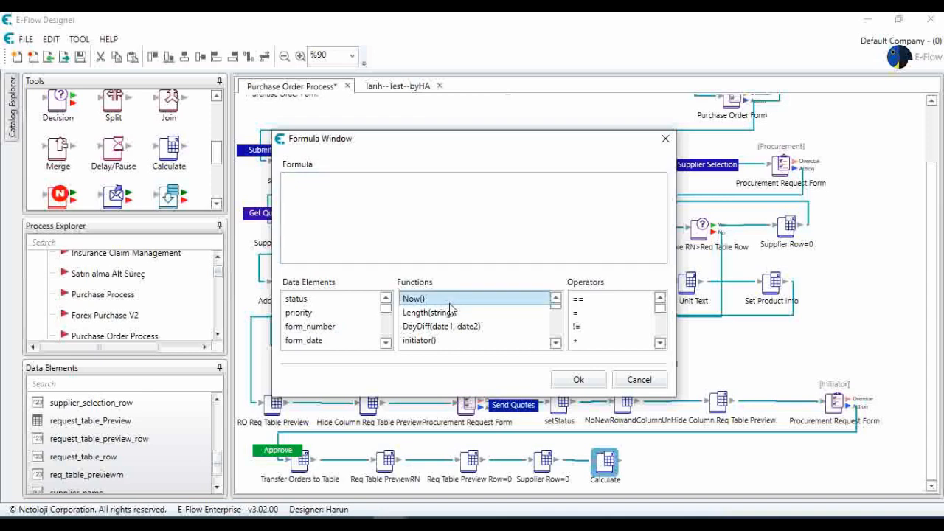
pyautogui.press('g')
pyautogui.press('g')
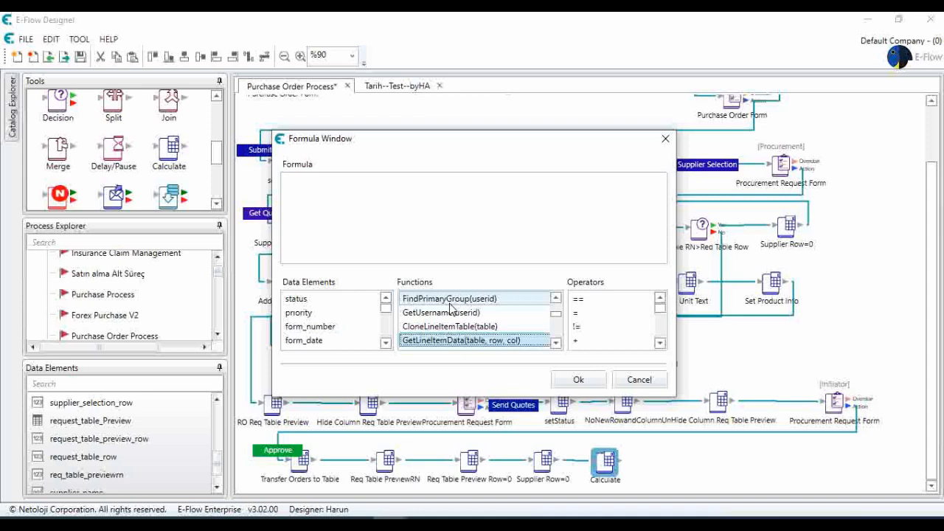
pyautogui.press('Up')
pyautogui.press('Up')
pyautogui.press('Down')
pyautogui.press('Down')
pyautogui.press('Down')
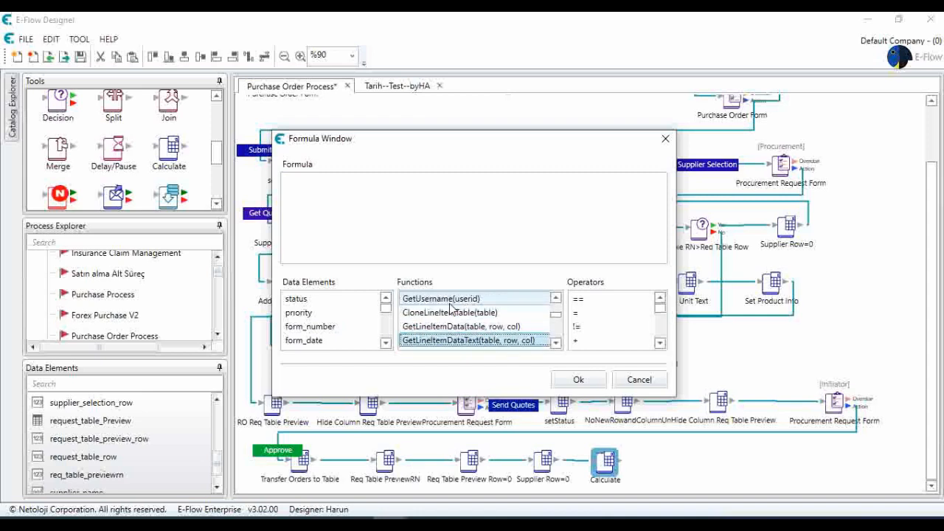
pyautogui.doubleClick(472, 340)
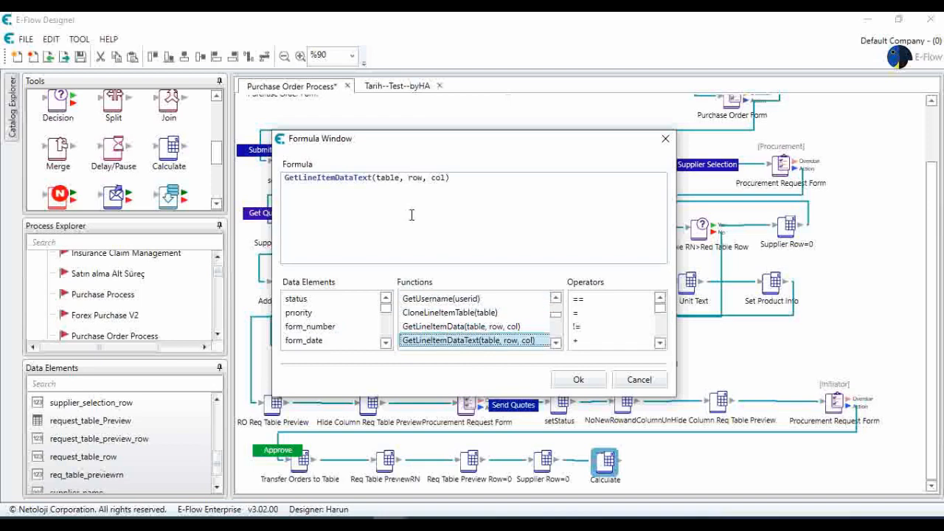
# Step: Replace the function's table argument with the supplier_table data element
pyautogui.doubleClick(390, 180)
pyautogui.press('BackSpace')
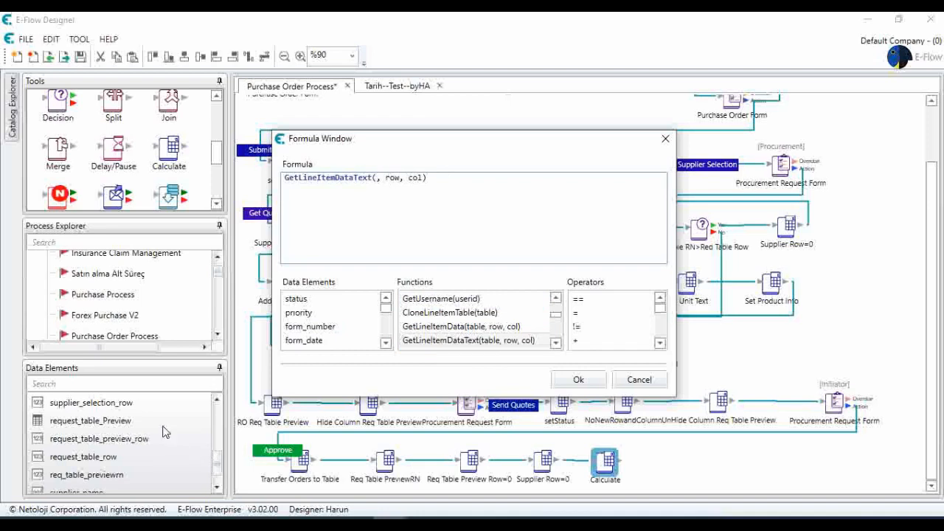
pyautogui.click(385, 342)
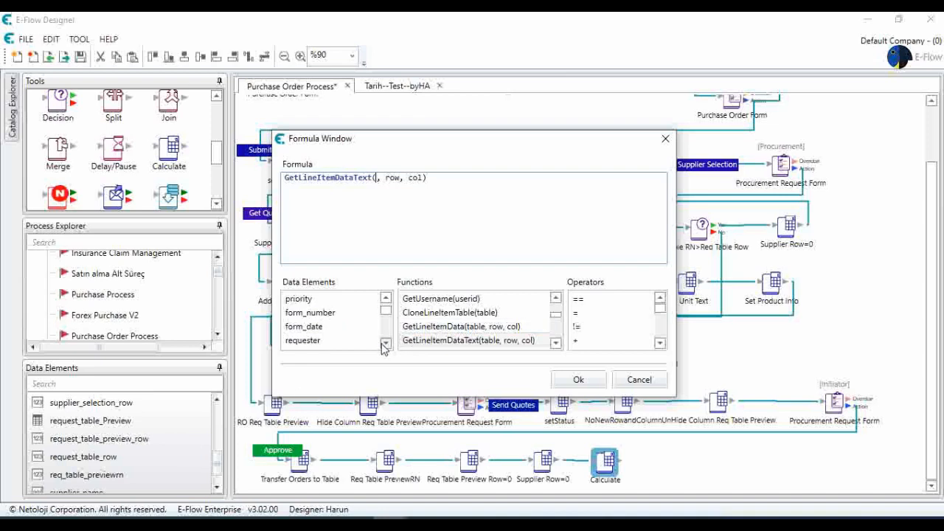
pyautogui.click(384, 342)
pyautogui.click(385, 342)
pyautogui.click(384, 343)
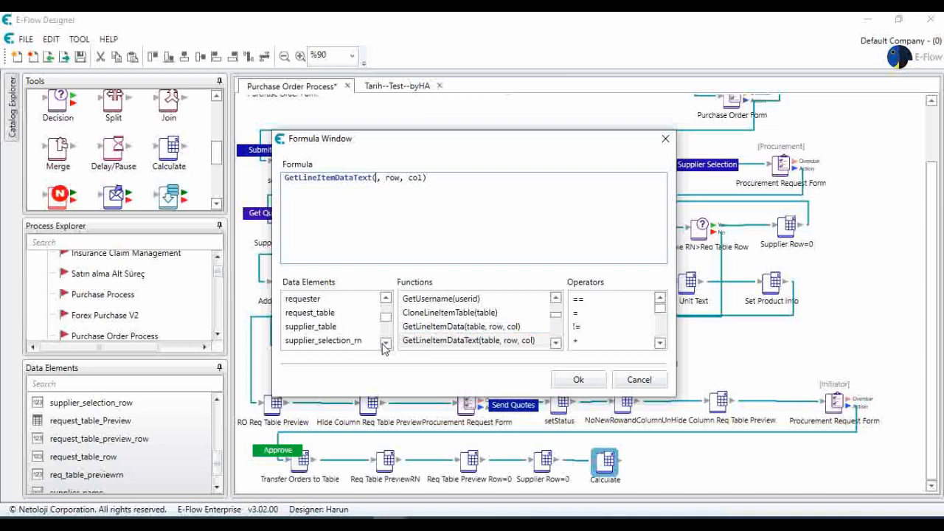
pyautogui.doubleClick(342, 326)
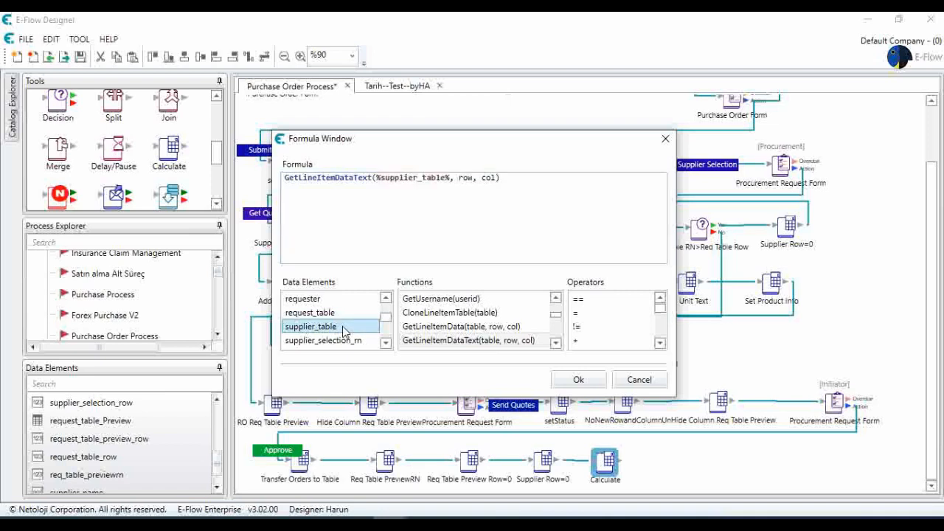
# Step: Replace the function's row argument with the supplier_selection_row data element
pyautogui.click(385, 343)
pyautogui.click(385, 342)
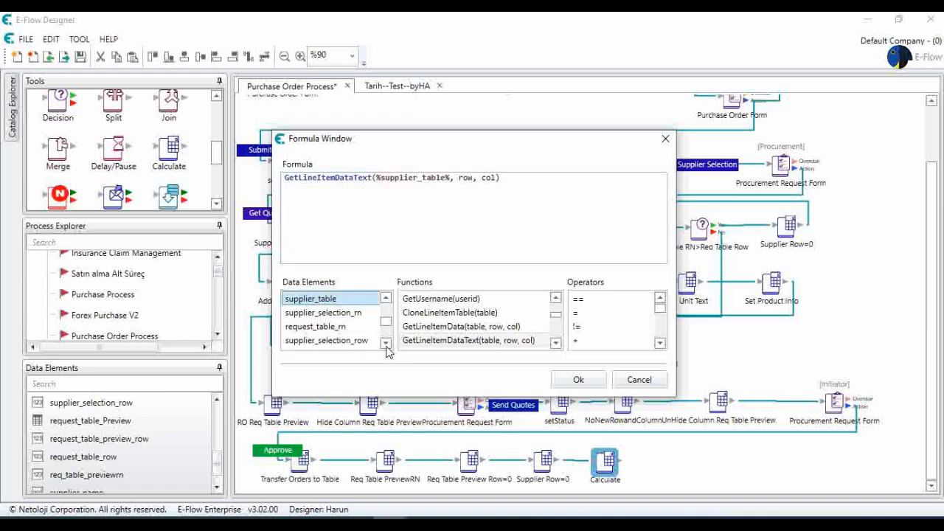
pyautogui.click(386, 344)
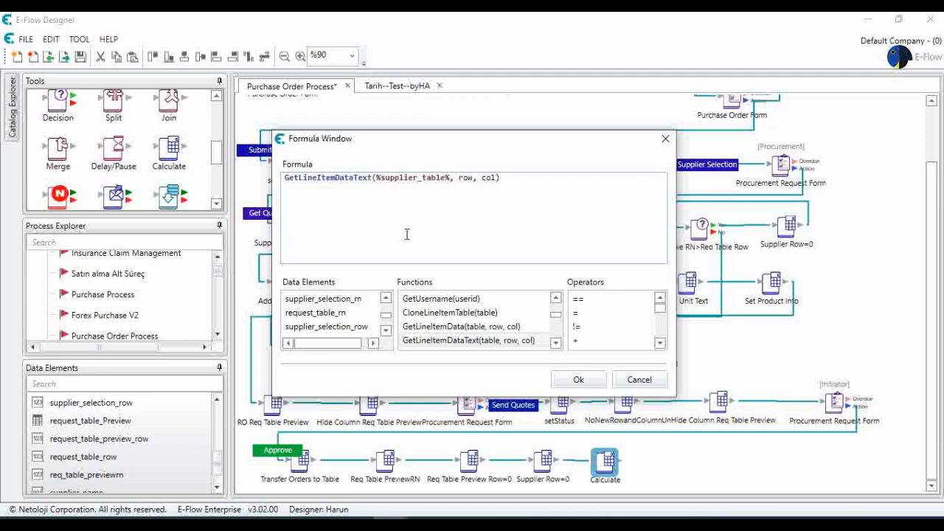
pyautogui.click(342, 330)
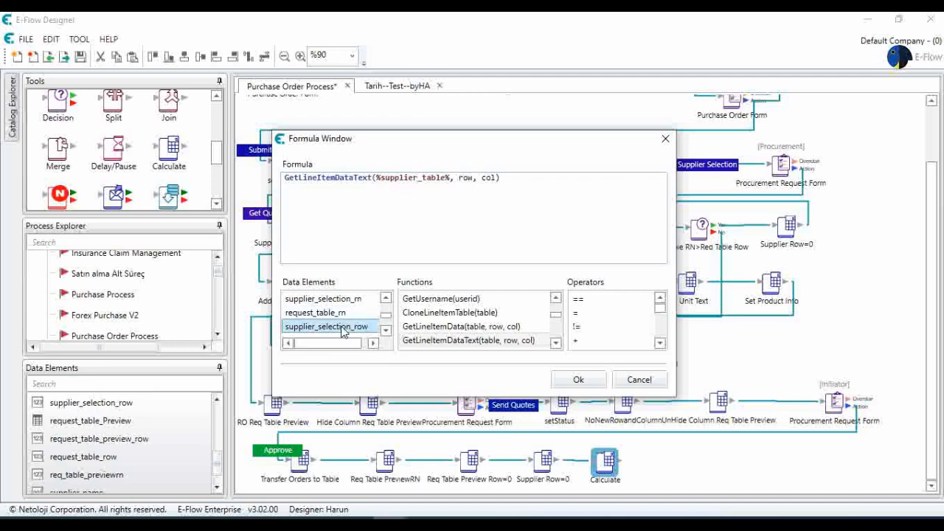
pyautogui.doubleClick(467, 178)
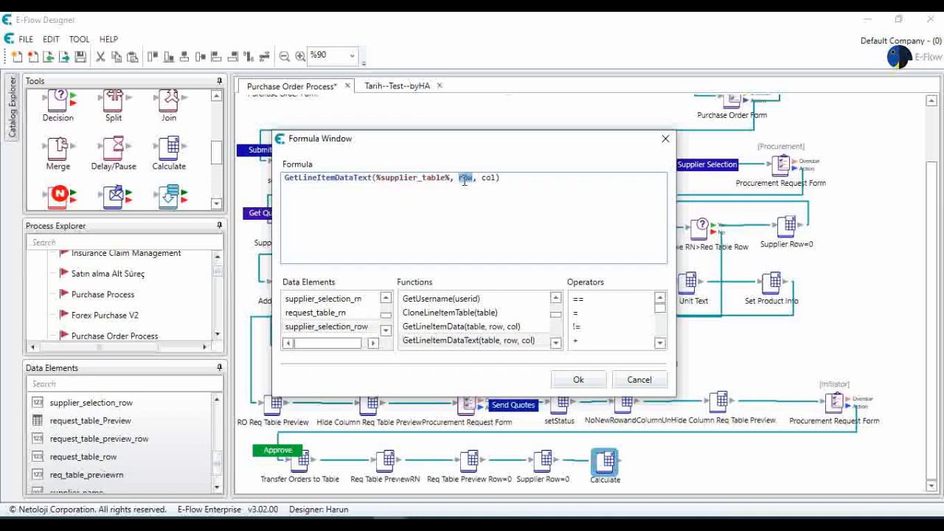
pyautogui.press('BackSpace')
pyautogui.doubleClick(337, 329)
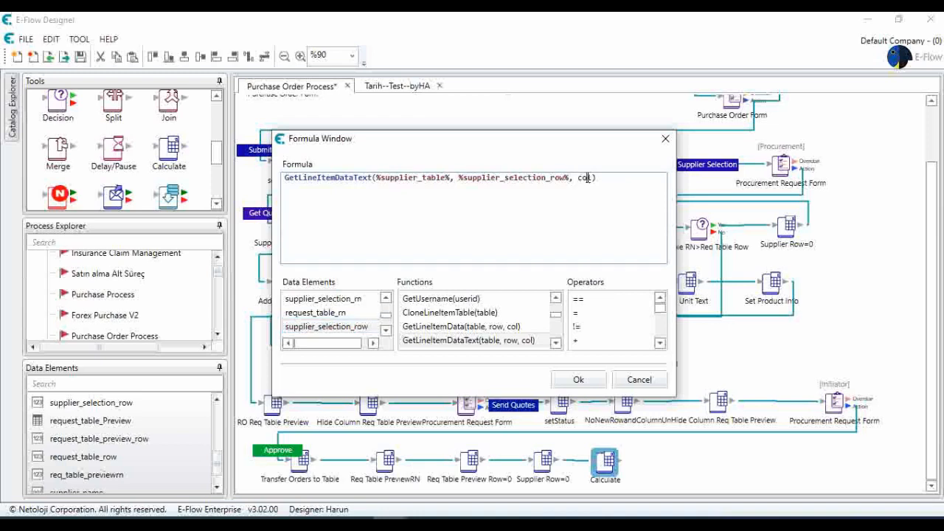
# Step: Set the function's column argument to 0 and save the GetSupplierName calculation
pyautogui.doubleClick(584, 178)
pyautogui.write('0')
pyautogui.click(579, 379)
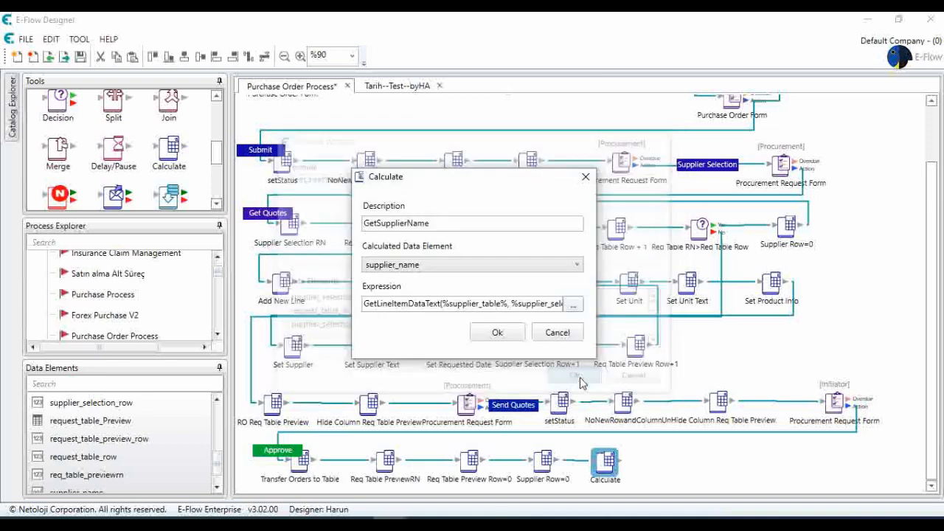
pyautogui.click(497, 333)
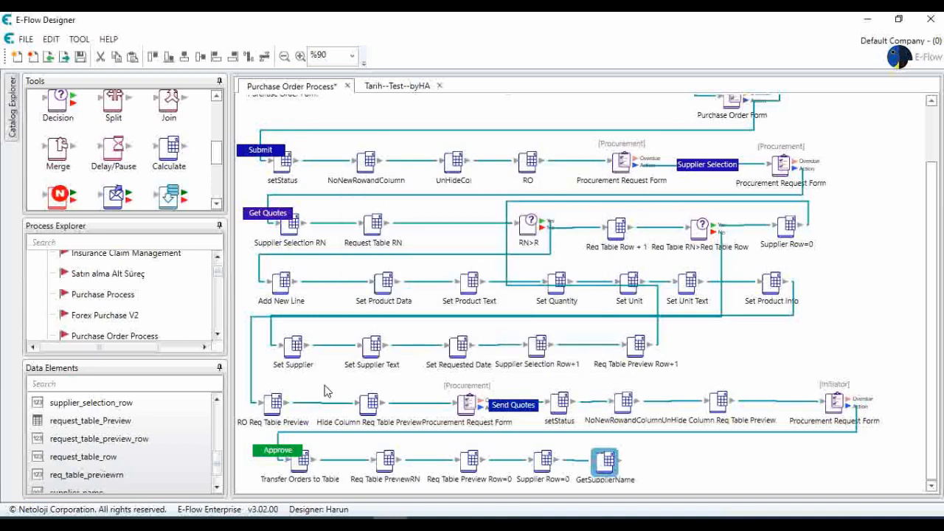
# Step: Examine the column order and types defined in the supplier_table data element
pyautogui.scroll(-1, 145, 441)
pyautogui.scroll(5, 145, 441)
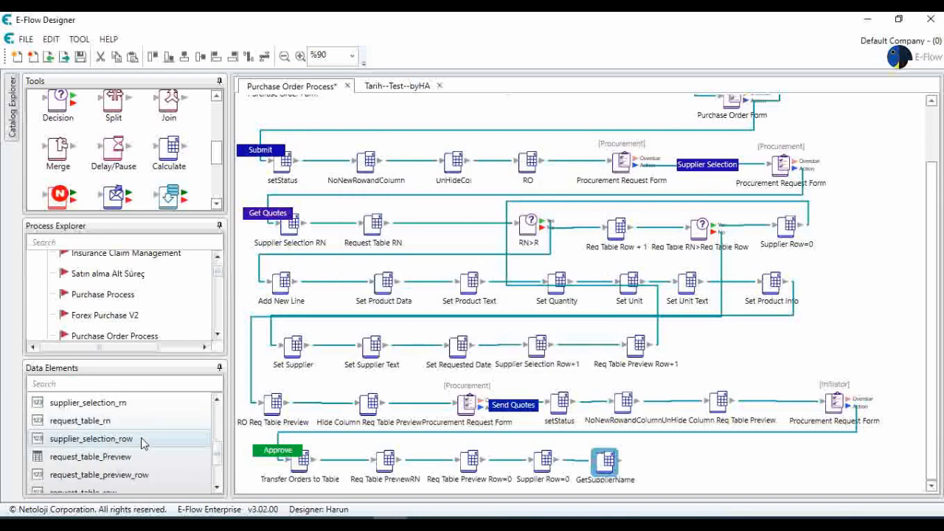
pyautogui.scroll(-3, 141, 439)
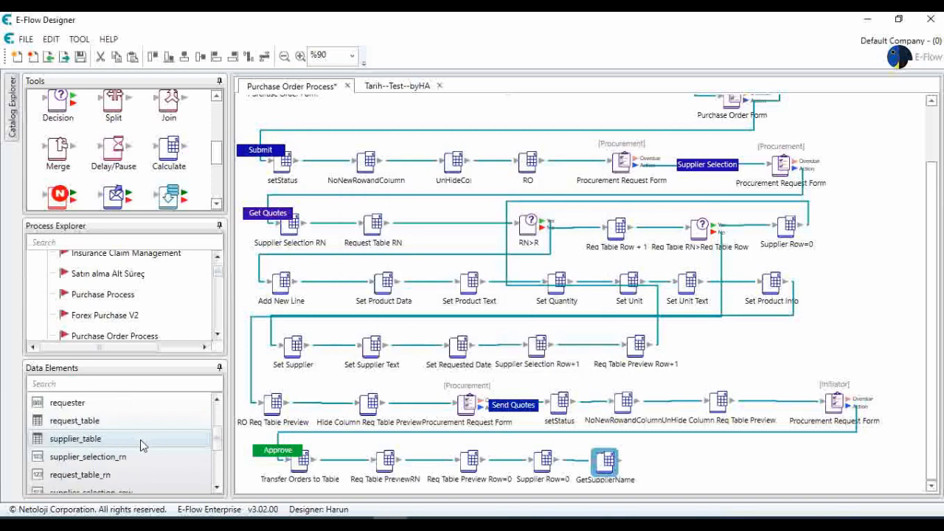
pyautogui.doubleClick(129, 439)
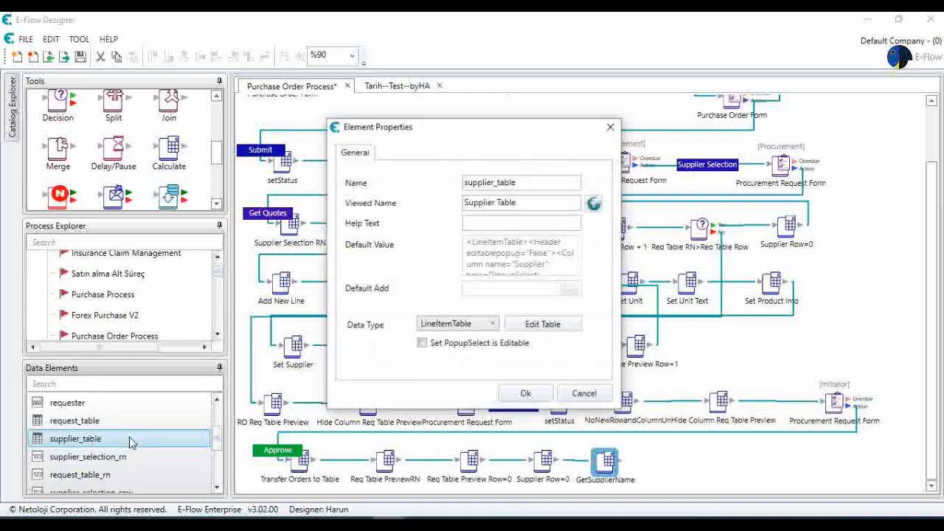
pyautogui.click(542, 326)
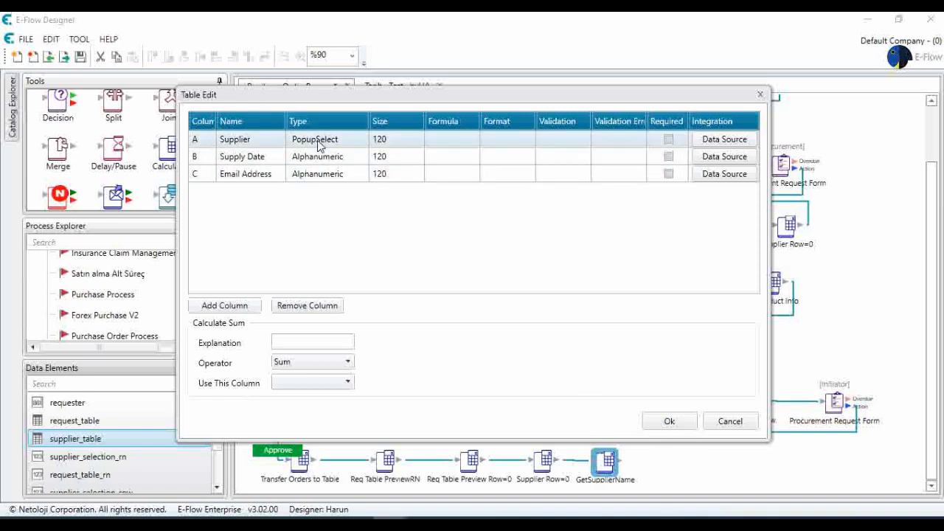
pyautogui.click(669, 422)
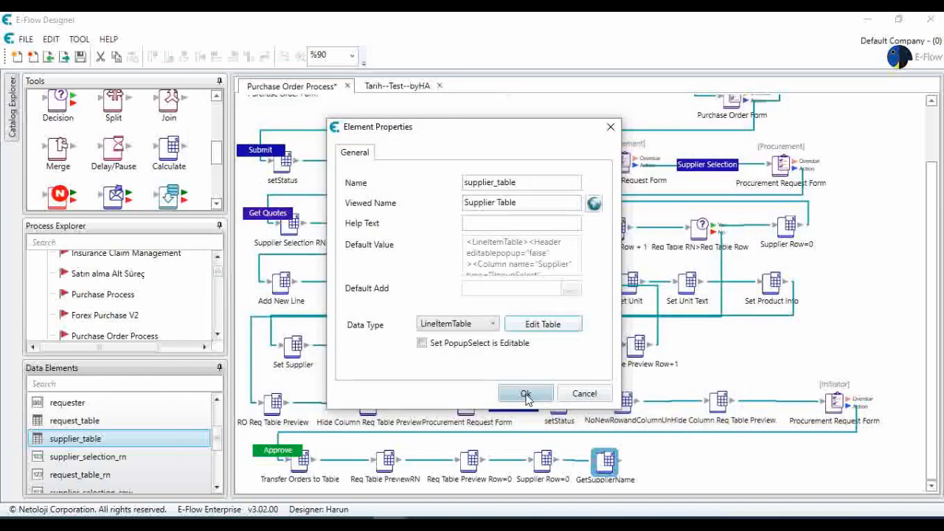
pyautogui.click(526, 394)
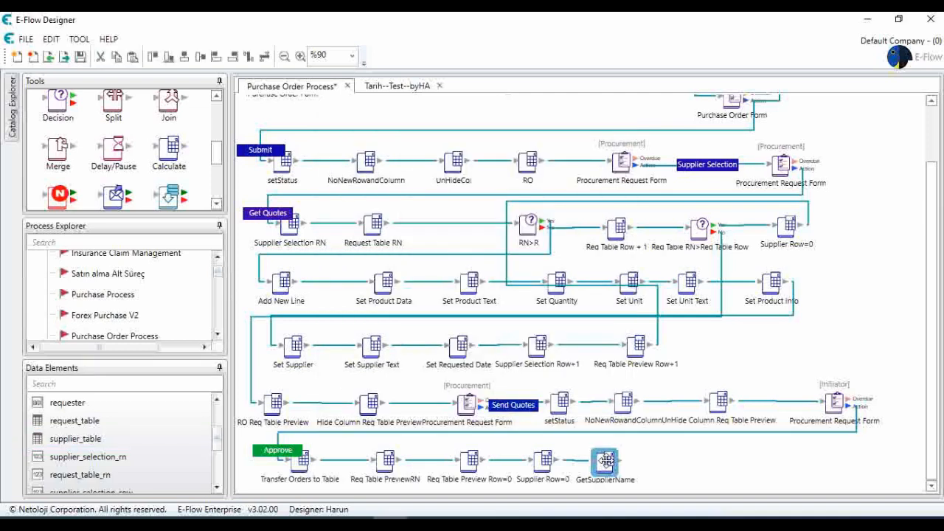
# Step: Duplicate the GetSupplierName step beside the original and change the copy's description to GetSupplierEmail
pyautogui.moveTo(606, 461); pyautogui.dragTo(676, 460)
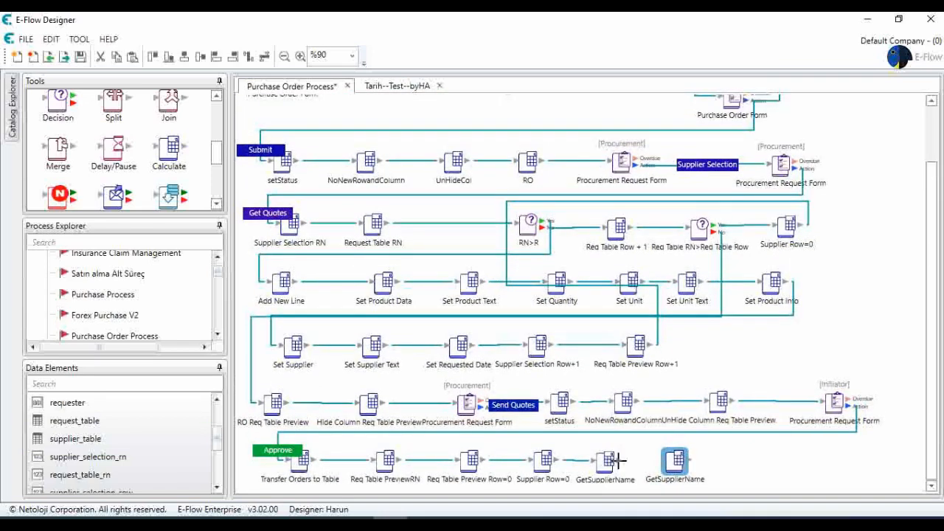
pyautogui.doubleClick(617, 460)
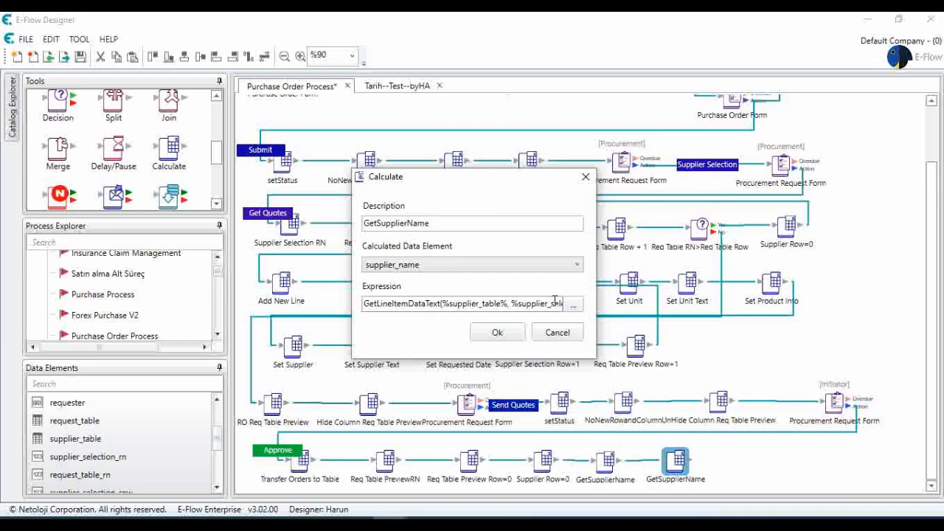
pyautogui.click(443, 221)
pyautogui.press('BackSpace')
pyautogui.press('BackSpace')
pyautogui.press('BackSpace')
pyautogui.press('BackSpace')
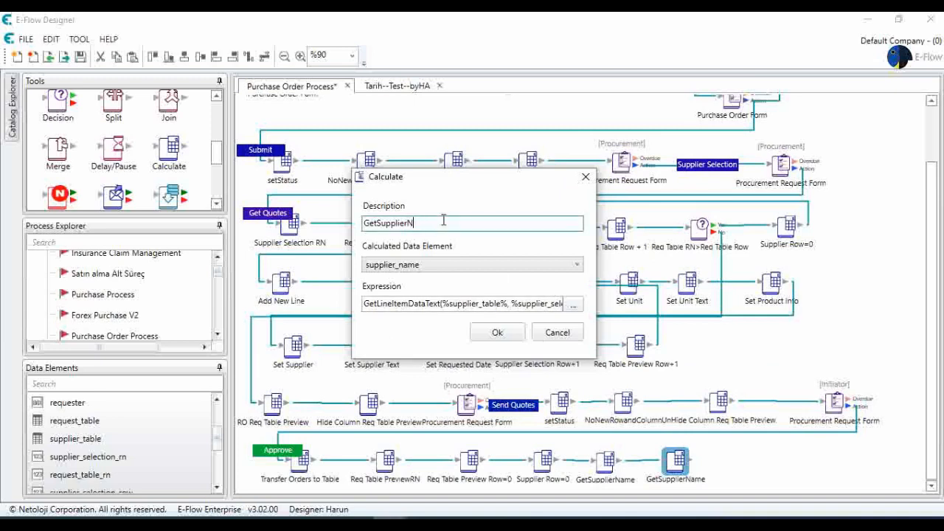
pyautogui.write('Email')
pyautogui.click(511, 332)
# Step: Create a new String data element named Supplier Email
pyautogui.rightClick(180, 475)
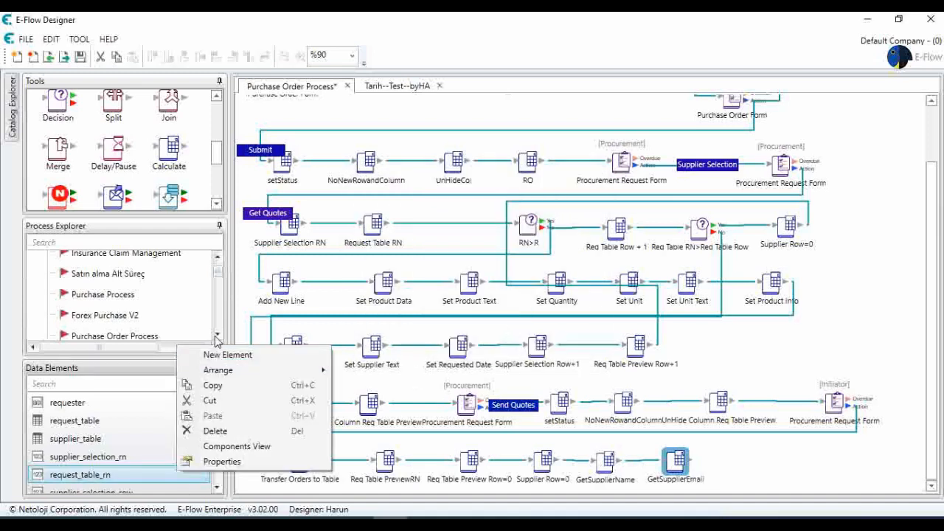
pyautogui.click(222, 354)
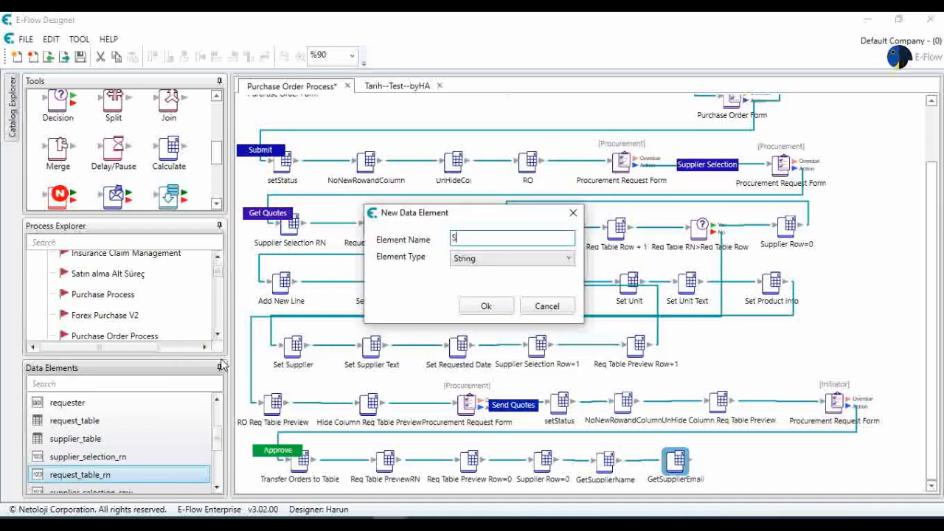
pyautogui.write('Supplier Email')
pyautogui.click(486, 306)
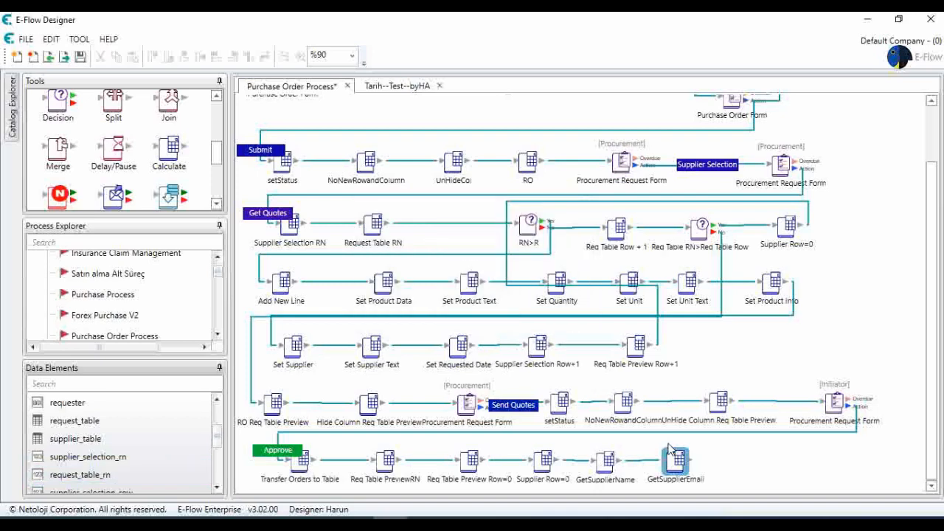
# Step: Set the calculated data element of the GetSupplierEmail step to supplier_email
pyautogui.doubleClick(677, 465)
pyautogui.click(452, 266)
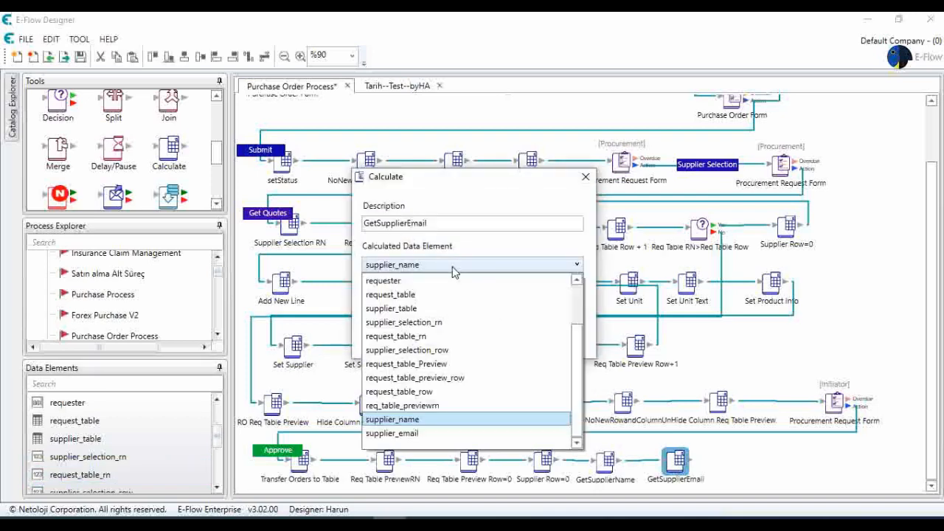
pyautogui.click(445, 434)
# Step: Change the function in the GetSupplierEmail expression from GetLineItemDataText to GetLineItemData
pyautogui.click(576, 310)
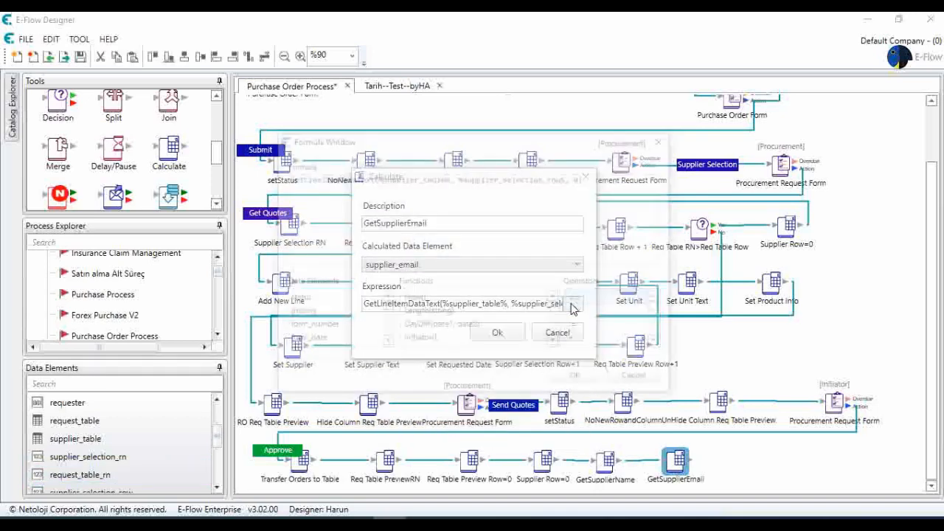
pyautogui.click(374, 177)
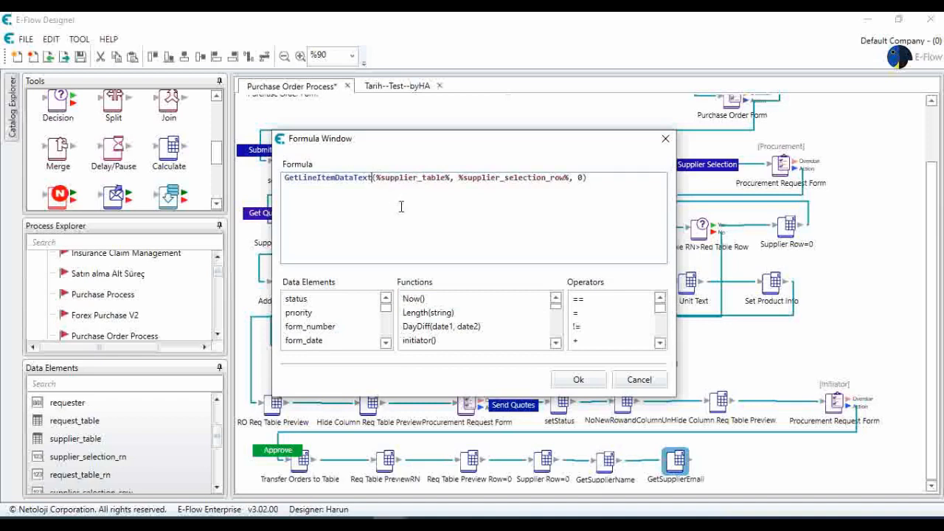
pyautogui.press('BackSpace')
pyautogui.press('BackSpace')
pyautogui.press('BackSpace')
pyautogui.press('BackSpace')
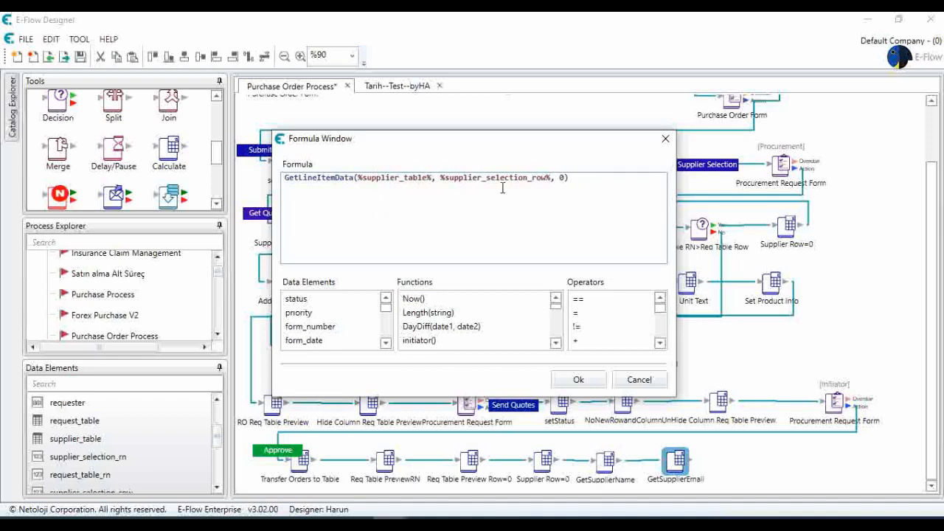
# Step: Replace the function's column argument with the supplier table's email column index and save the GetSupplierEmail calculation
pyautogui.doubleClick(561, 177)
pyautogui.write('20')
pyautogui.press('Delete')
pyautogui.click(579, 382)
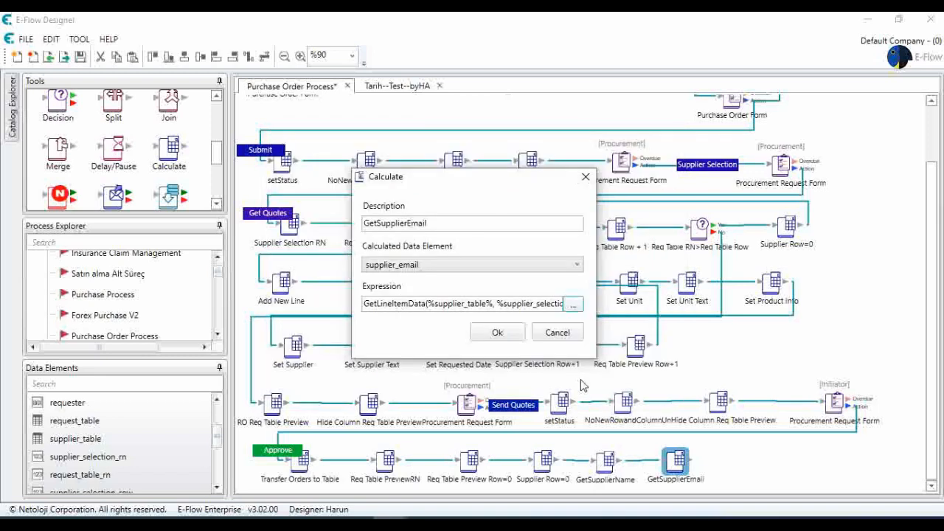
pyautogui.click(498, 334)
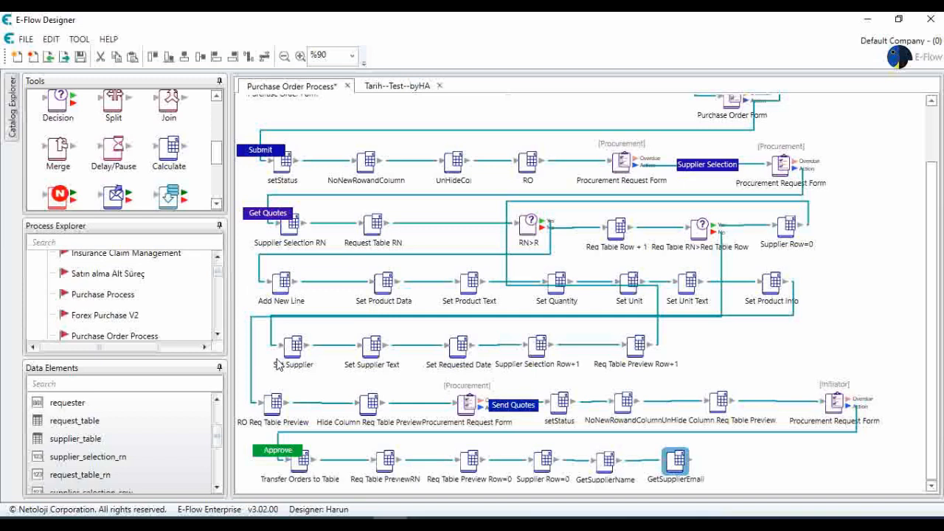
# Step: Duplicate the request_table data element within the data elements list
pyautogui.click(253, 405)
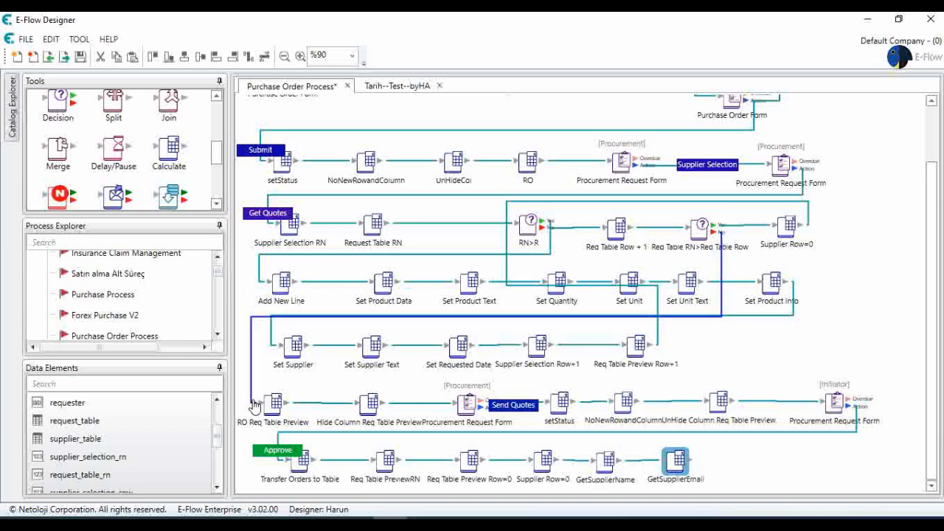
pyautogui.scroll(-4, 125, 440)
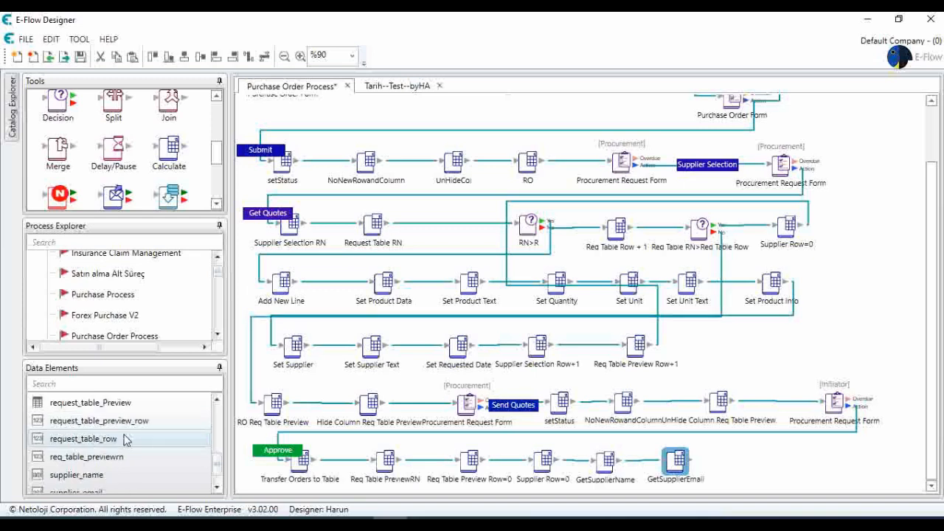
pyautogui.scroll(4, 127, 441)
pyautogui.scroll(2, 125, 439)
pyautogui.scroll(-3, 125, 439)
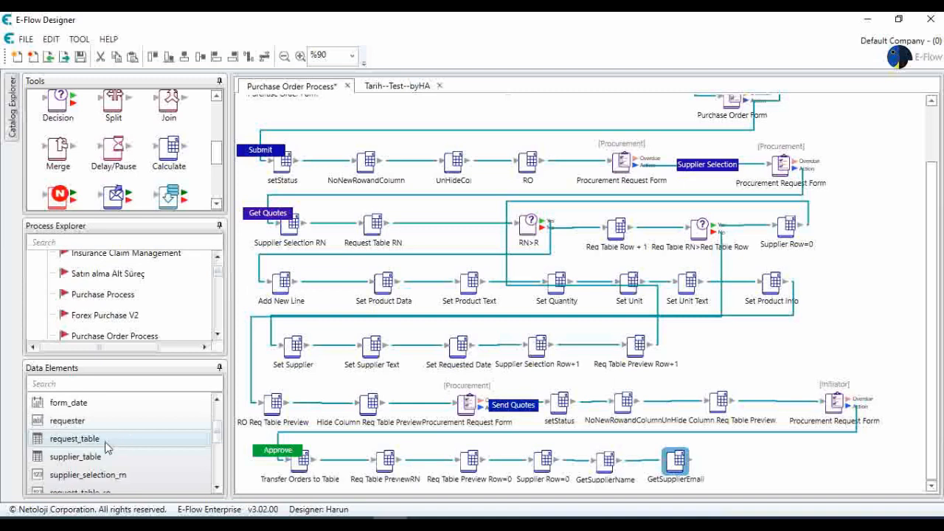
pyautogui.rightClick(110, 439)
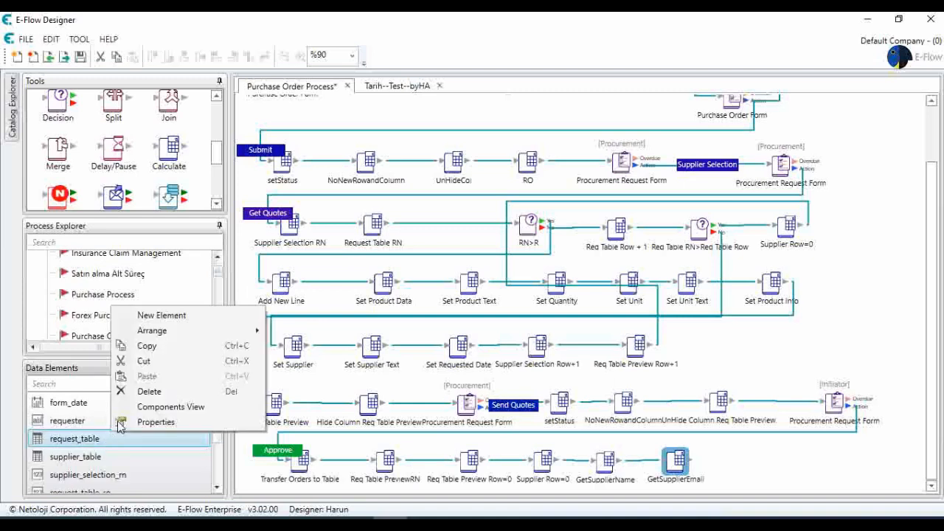
pyautogui.click(174, 346)
pyautogui.click(170, 417)
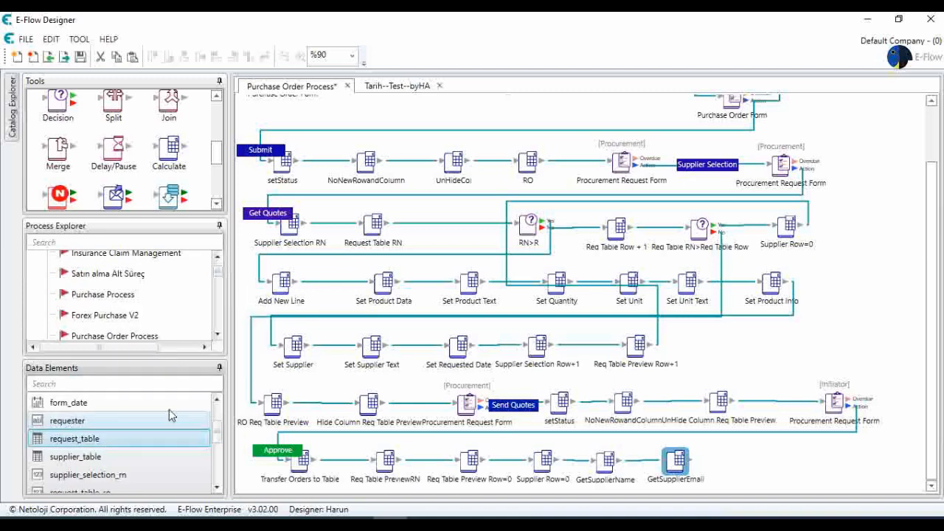
pyautogui.rightClick(171, 417)
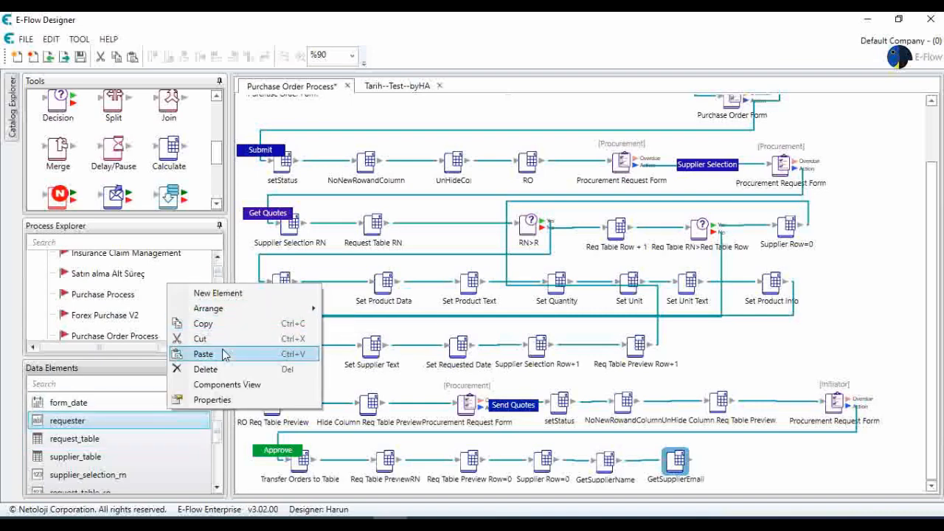
pyautogui.click(209, 354)
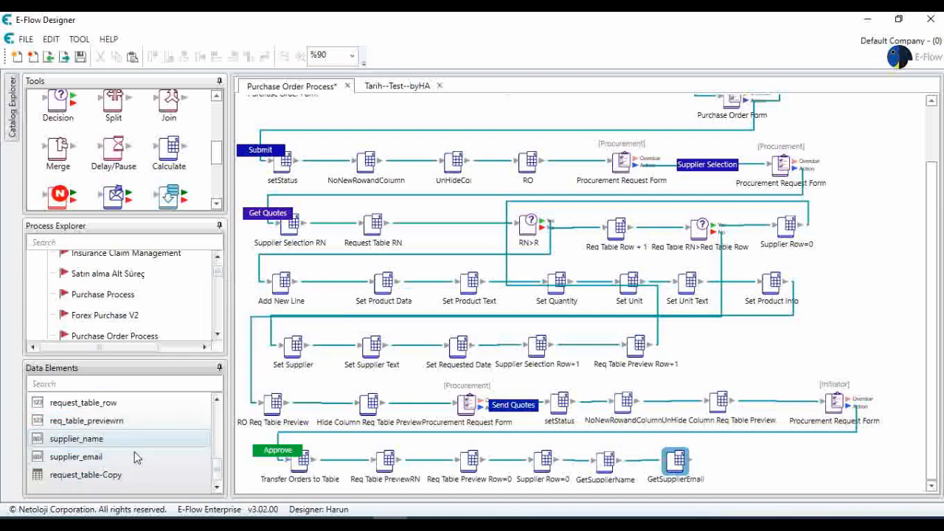
# Step: Rename the request_table copy as Order_Table and set its viewed name to Order Table
pyautogui.doubleClick(135, 475)
pyautogui.moveTo(547, 183); pyautogui.dragTo(29, 184)
pyautogui.write('Order Ta')
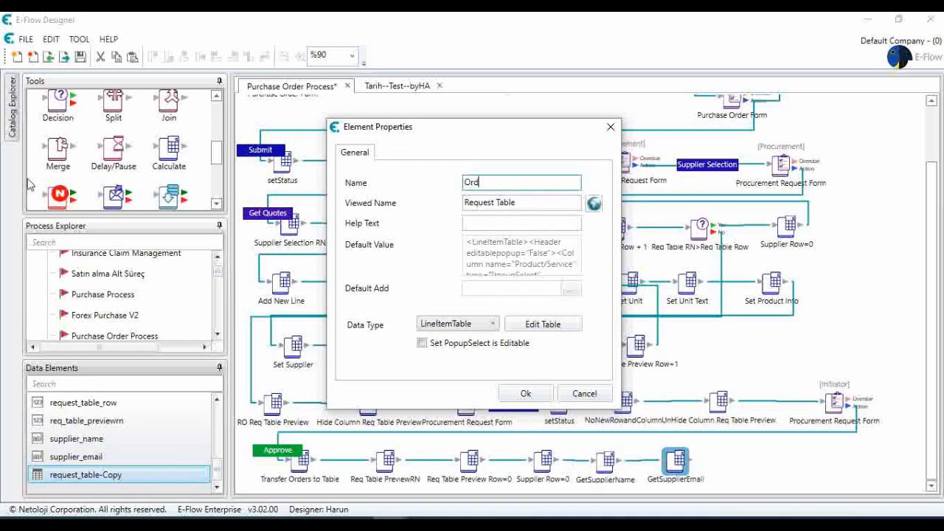
pyautogui.press('BackSpace')
pyautogui.press('BackSpace')
pyautogui.write('Table')
pyautogui.press('Tab')
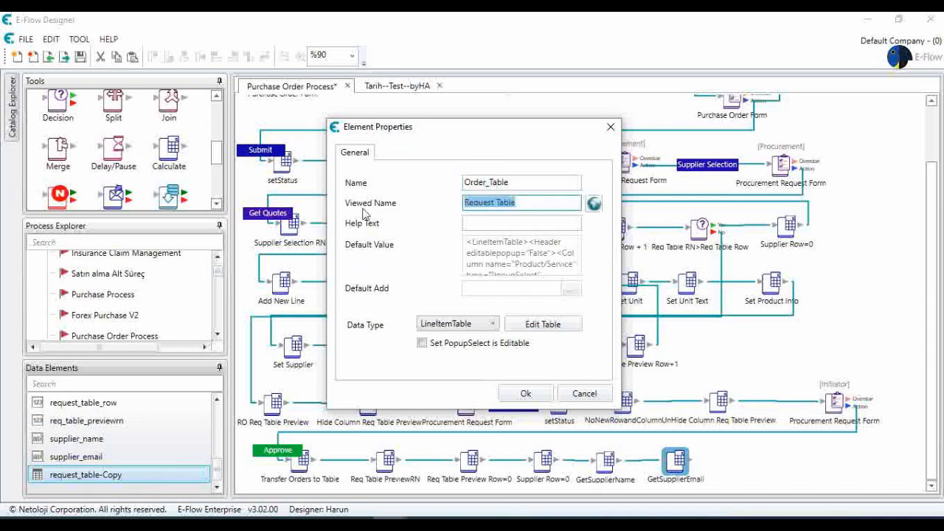
pyautogui.write('Orde')
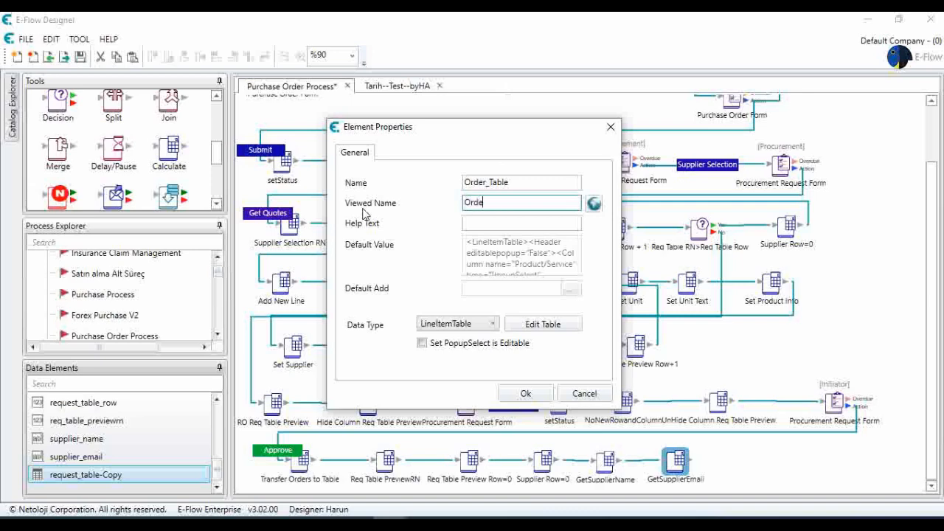
pyautogui.write('r Table')
# Step: Remove the Approval checkbox column from the Order_Table definition, and save the element and the process
pyautogui.click(533, 329)
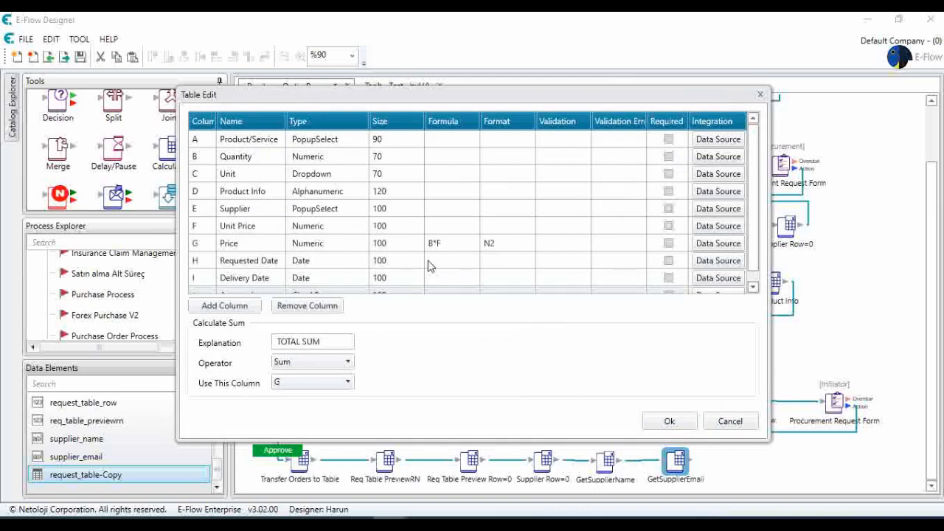
pyautogui.scroll(-1, 430, 266)
pyautogui.click(351, 288)
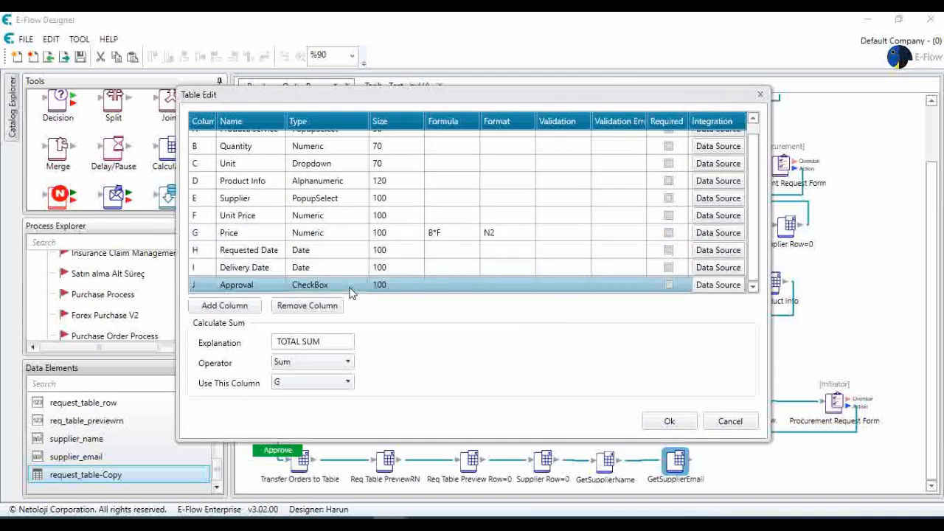
pyautogui.click(308, 305)
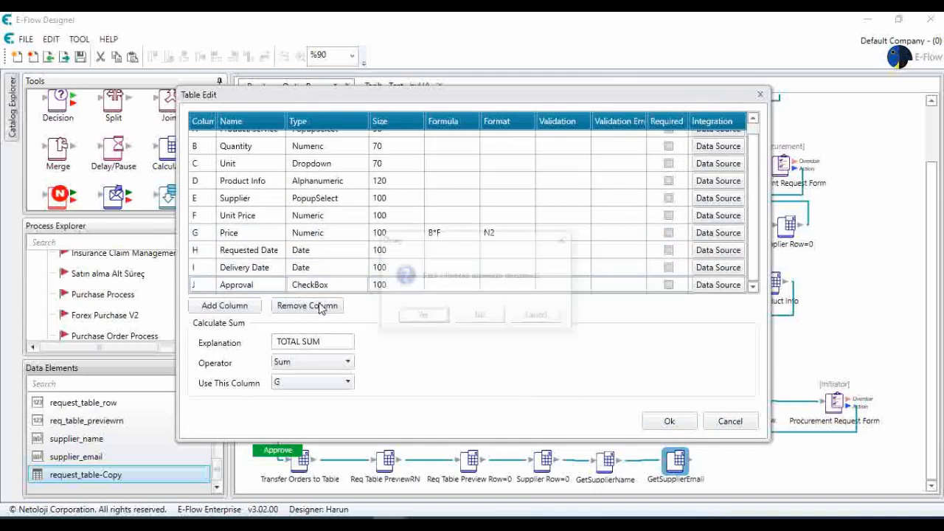
pyautogui.click(415, 317)
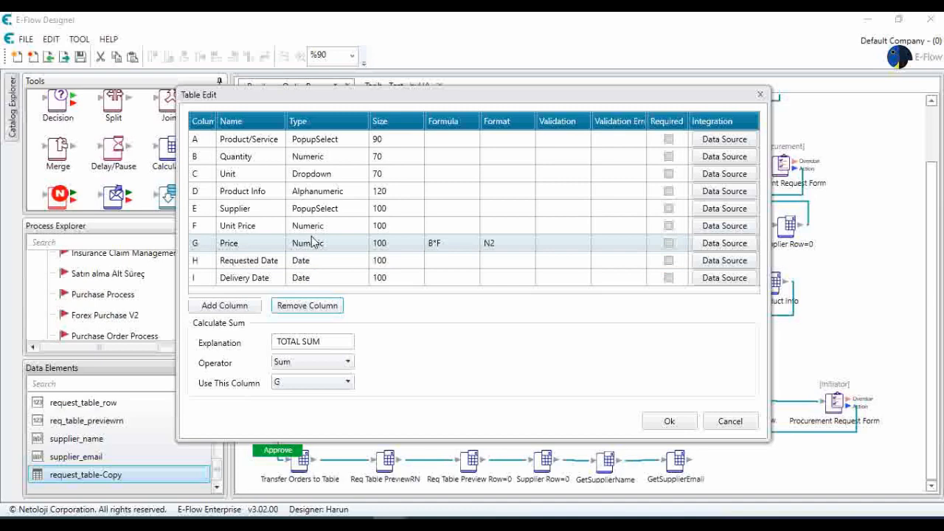
pyautogui.click(667, 422)
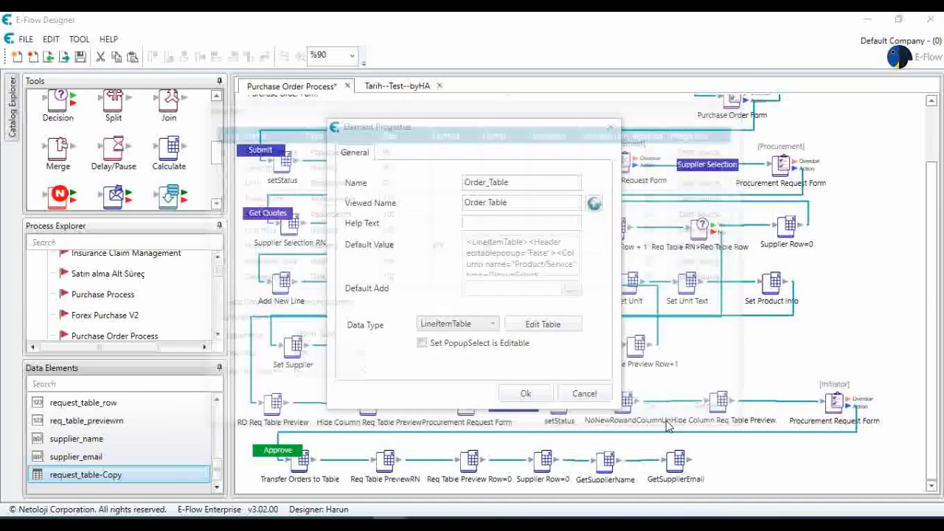
pyautogui.click(524, 395)
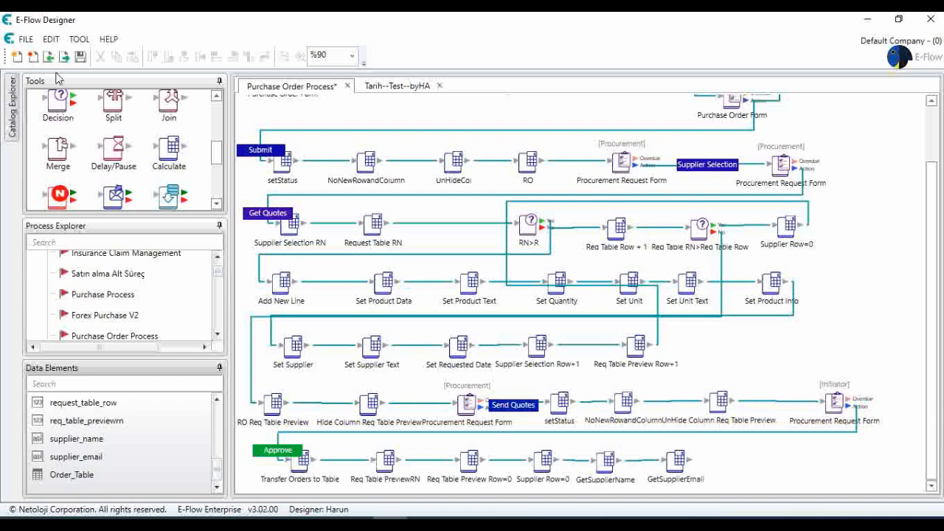
pyautogui.click(81, 57)
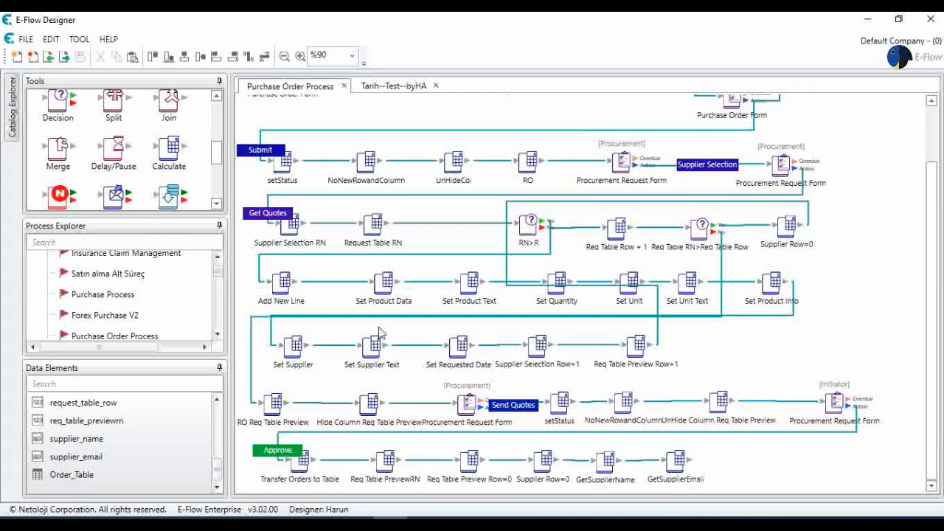
# Step: Add a Calculate step after GetSupplierEmail and set its calculated data element to Order_Table
pyautogui.moveTo(172, 151); pyautogui.dragTo(760, 463)
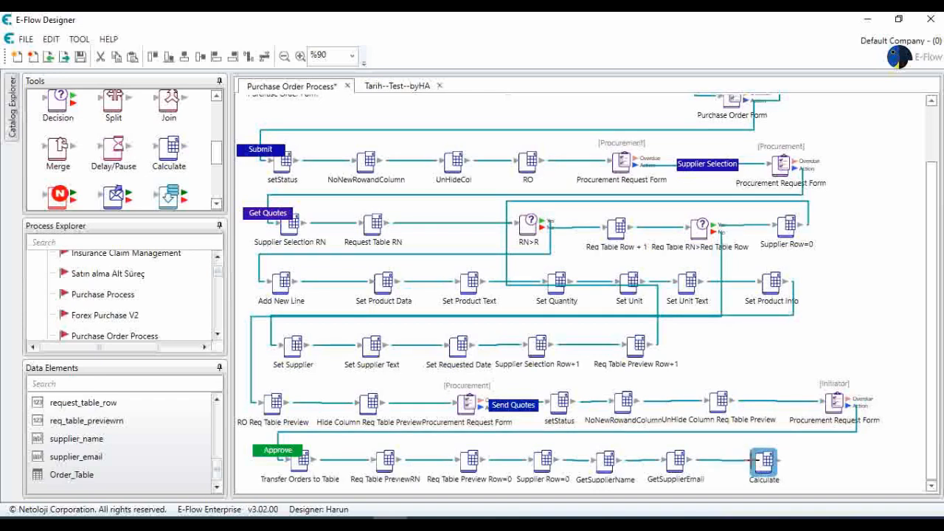
pyautogui.doubleClick(763, 462)
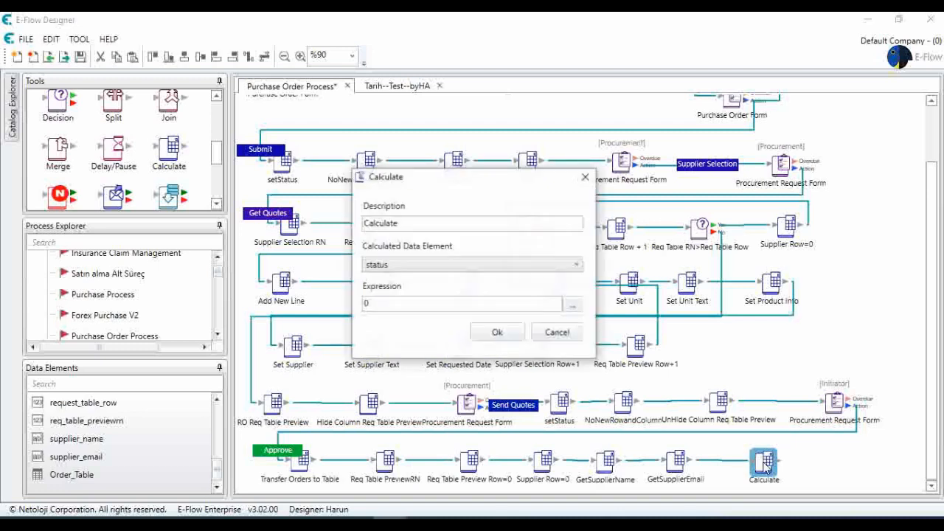
pyautogui.click(467, 267)
pyautogui.scroll(-2, 446, 369)
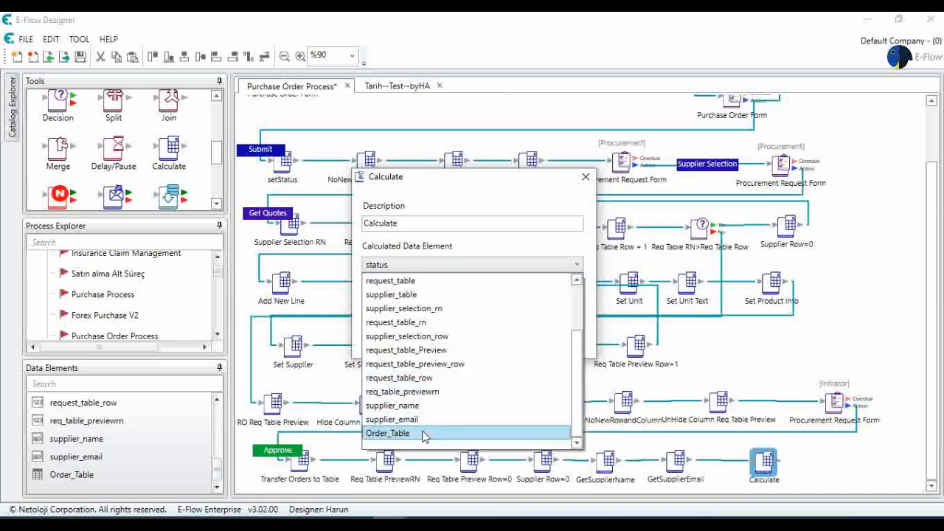
pyautogui.click(516, 433)
# Step: Replace the default 0 in the new Calculate step's formula with the GetLineItemTableEx function
pyautogui.click(565, 304)
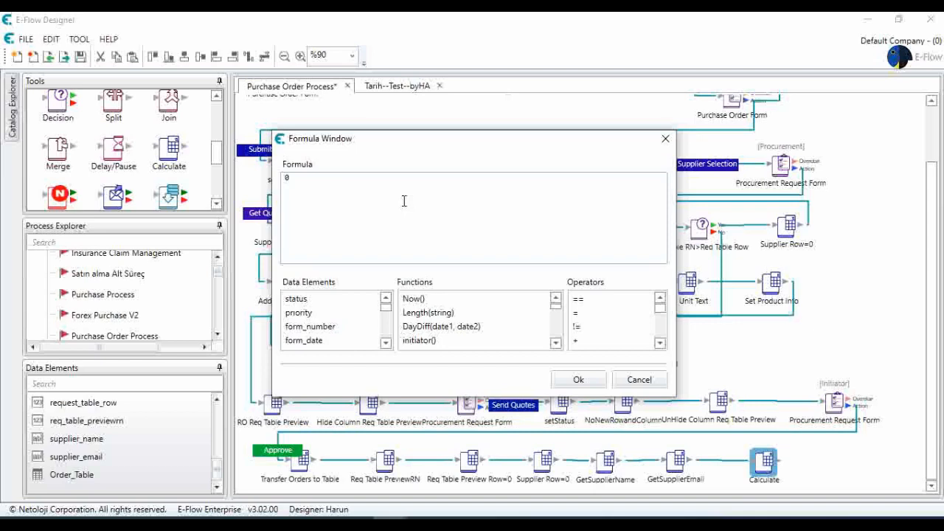
pyautogui.click(317, 177)
pyautogui.press('BackSpace')
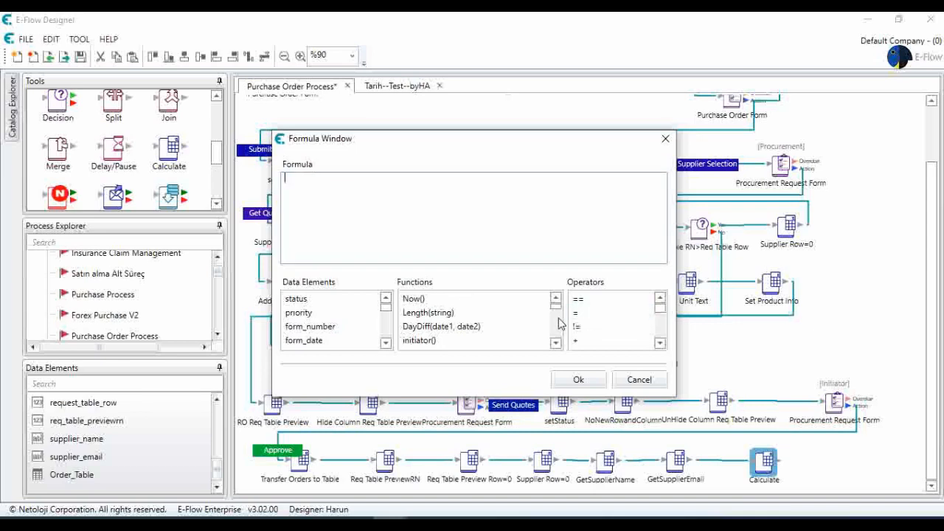
pyautogui.moveTo(556, 306); pyautogui.dragTo(562, 338)
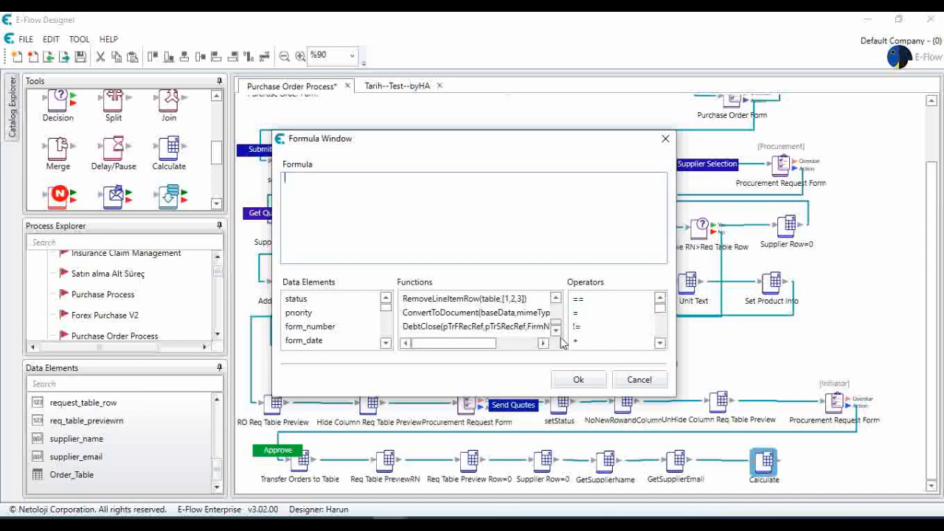
pyautogui.scroll(1, 543, 310)
pyautogui.click(556, 299)
pyautogui.click(513, 299)
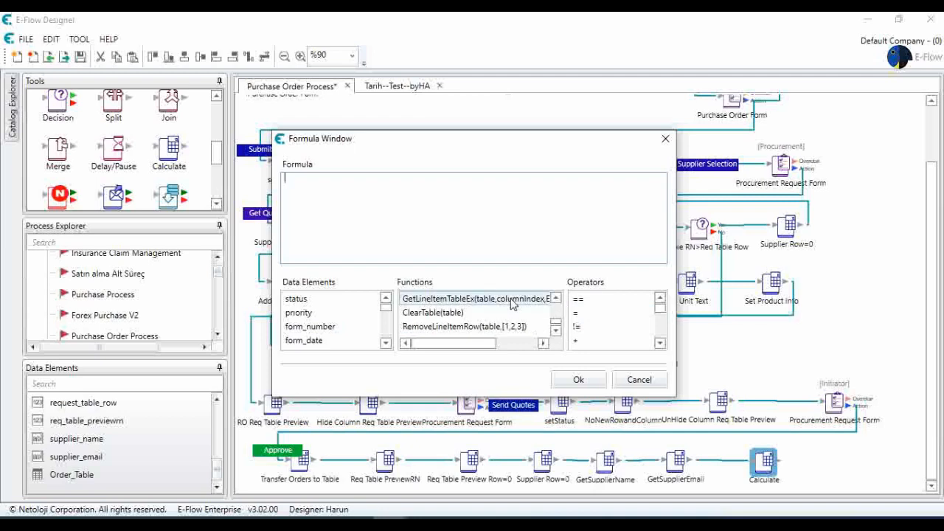
pyautogui.doubleClick(512, 299)
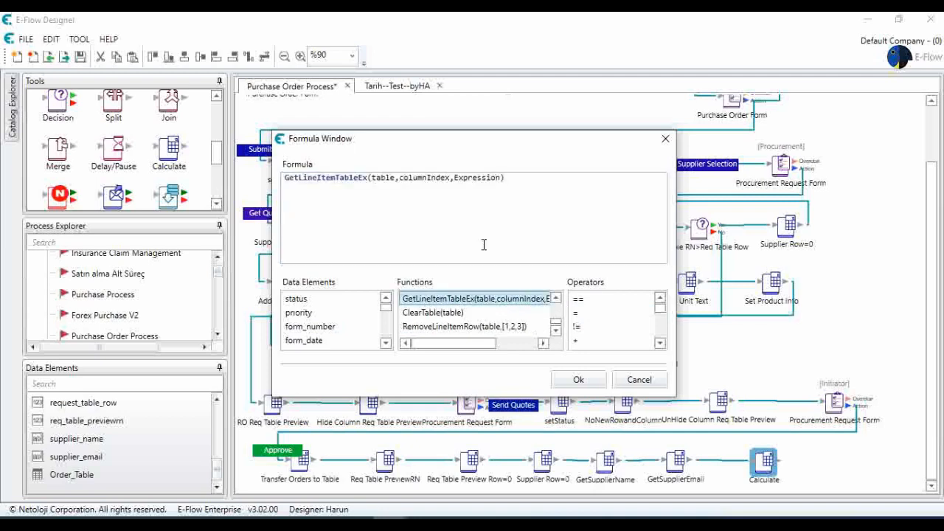
# Step: Replace the table argument of GetLineItemTableEx with the request_table_Preview data element
pyautogui.doubleClick(381, 179)
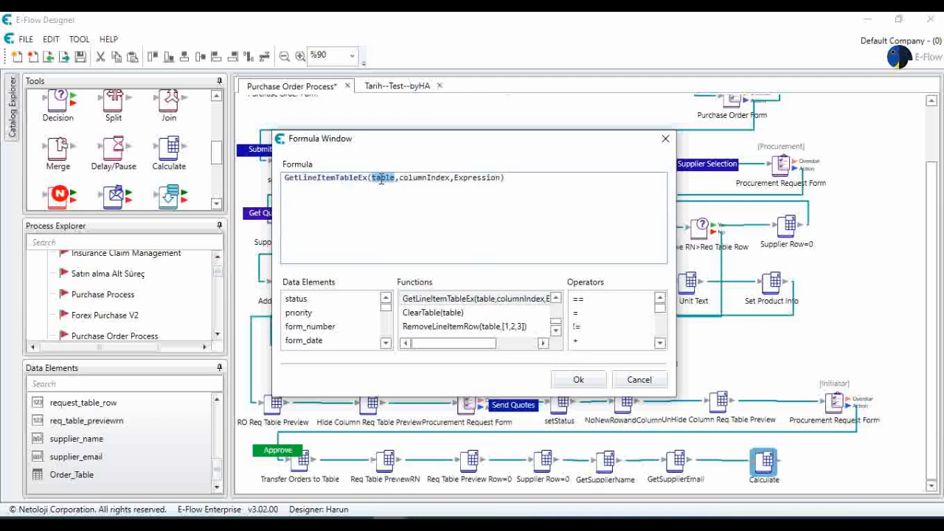
pyautogui.press('BackSpace')
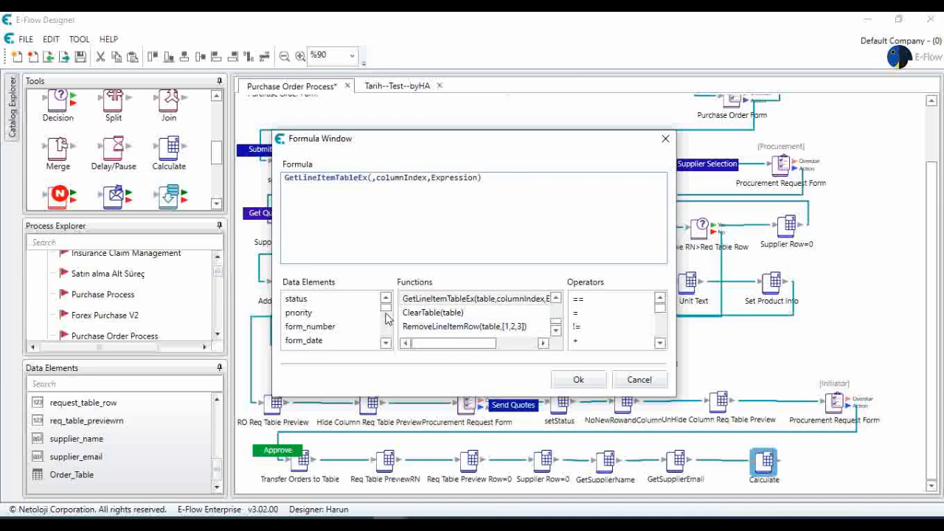
pyautogui.click(386, 343)
pyautogui.click(386, 343)
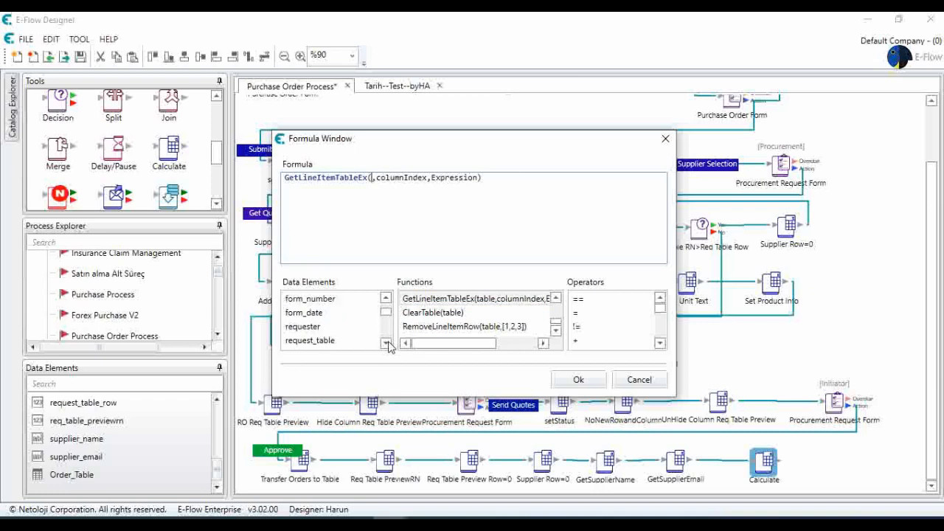
pyautogui.click(386, 343)
pyautogui.click(386, 342)
pyautogui.click(386, 343)
pyautogui.click(385, 342)
pyautogui.click(386, 343)
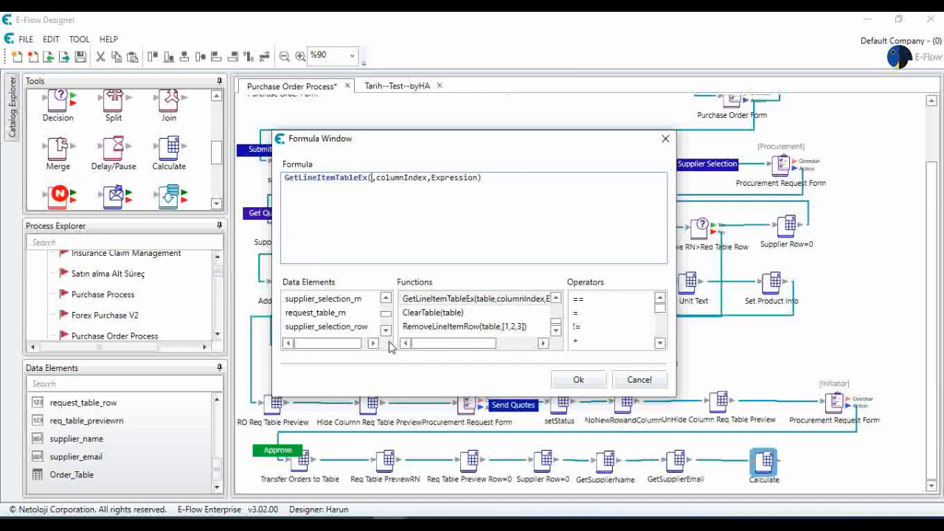
pyautogui.click(385, 330)
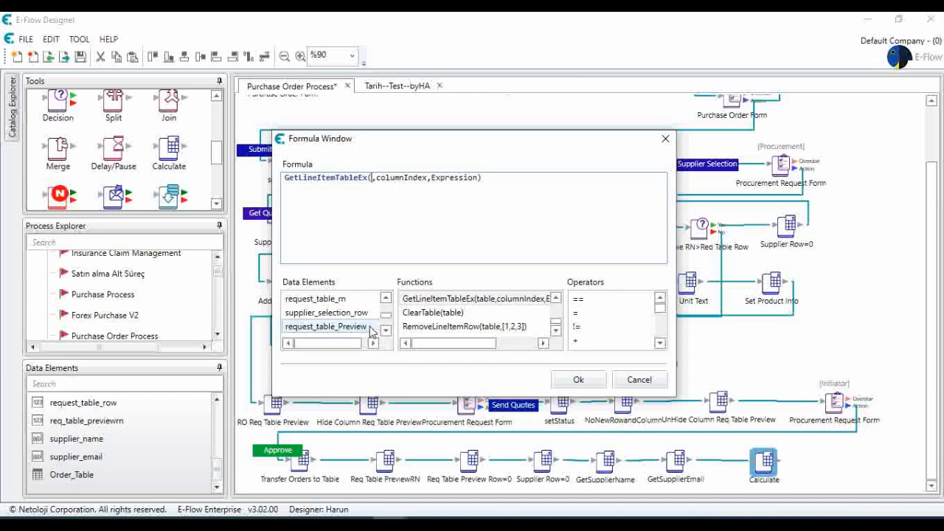
pyautogui.doubleClick(371, 330)
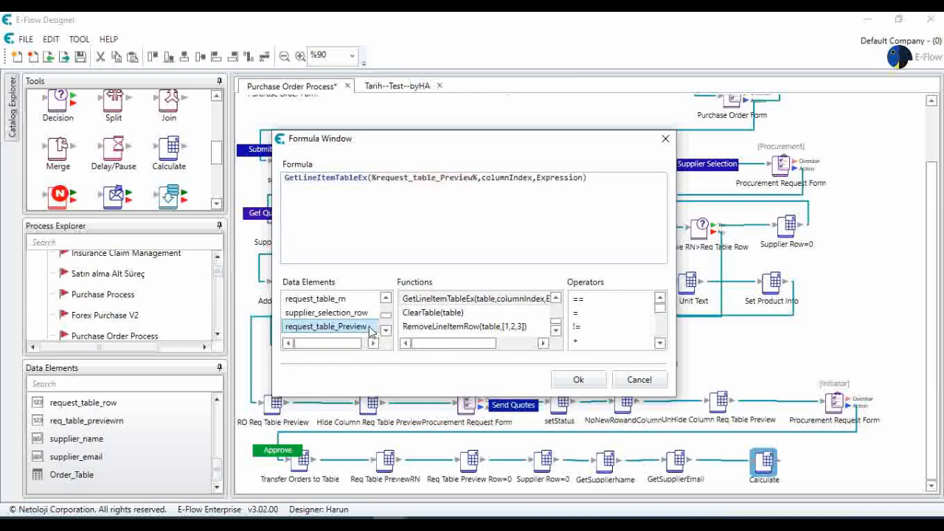
# Step: Replace the columnIndex argument with the column list [0,1,2,3,4,5,6,7,8]
pyautogui.click(484, 184)
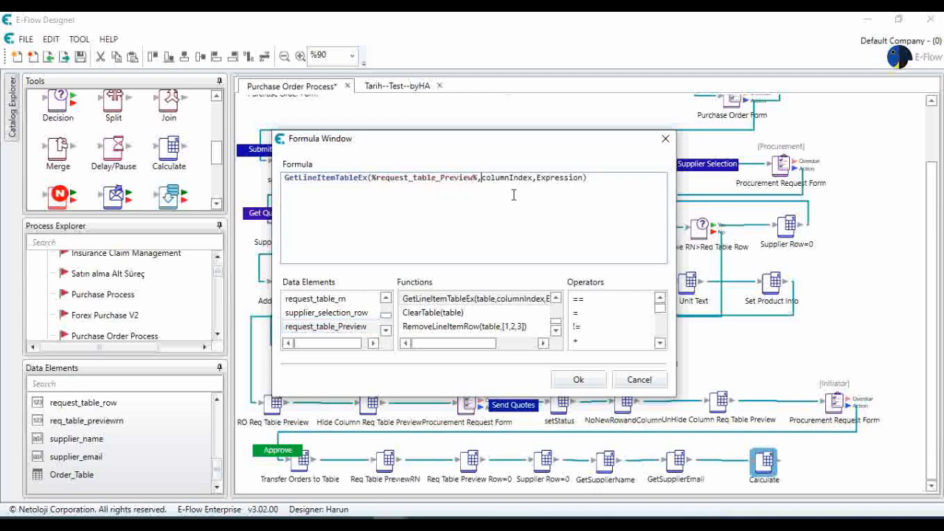
pyautogui.hotkey('shift', 'Right')
pyautogui.hotkey('shift', 'Right')
pyautogui.hotkey('shift', 'Right')
pyautogui.hotkey('shift', 'Right')
pyautogui.hotkey('shift', 'Right')
pyautogui.hotkey('shift', 'Right')
pyautogui.hotkey('shift', 'Right')
pyautogui.hotkey('shift', 'Right')
pyautogui.hotkey('shift', 'Right')
pyautogui.hotkey('shift', 'Right')
pyautogui.hotkey('shift', 'Right')
pyautogui.hotkey('shift', 'Right')
pyautogui.write('[')
pyautogui.write(']')
pyautogui.write('0,1,2,')
pyautogui.write('3,4,')
pyautogui.write('5,6,7,')
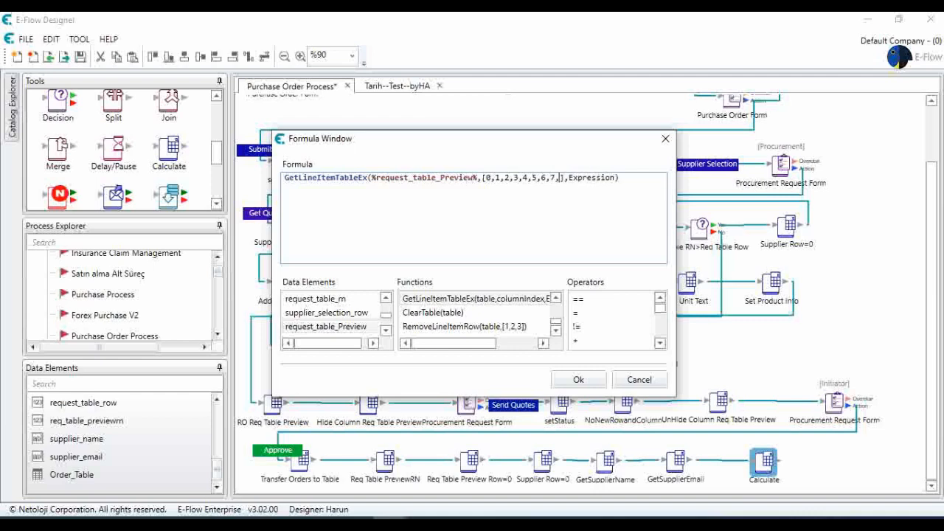
pyautogui.write('8,')
pyautogui.press('BackSpace')
# Step: Replace the Expression argument with the opening of a column 4 assignment, {4:'"+
pyautogui.press('Right')
pyautogui.press('Right')
pyautogui.press('Right')
pyautogui.hotkey('shift', 'Right')
pyautogui.hotkey('shift', 'Right')
pyautogui.hotkey('shift', 'Right')
pyautogui.hotkey('shift', 'Right')
pyautogui.hotkey('shift', 'Right')
pyautogui.hotkey('shift', 'Right')
pyautogui.hotkey('shift', 'Right')
pyautogui.hotkey('shift', 'Right')
pyautogui.hotkey('shift', 'Right')
pyautogui.hotkey('shift', 'Right')
pyautogui.hotkey('shift', 'Right')
pyautogui.hotkey('shift', 'Left')
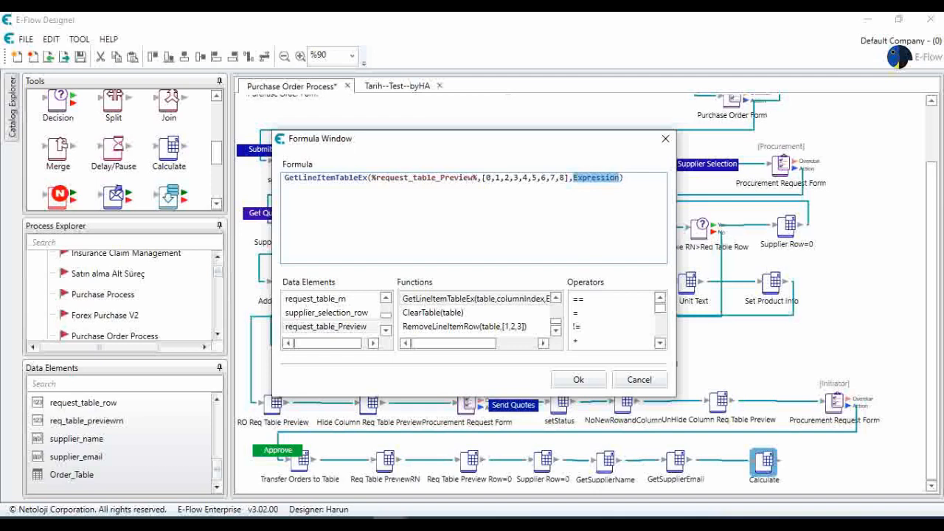
pyautogui.write('(')
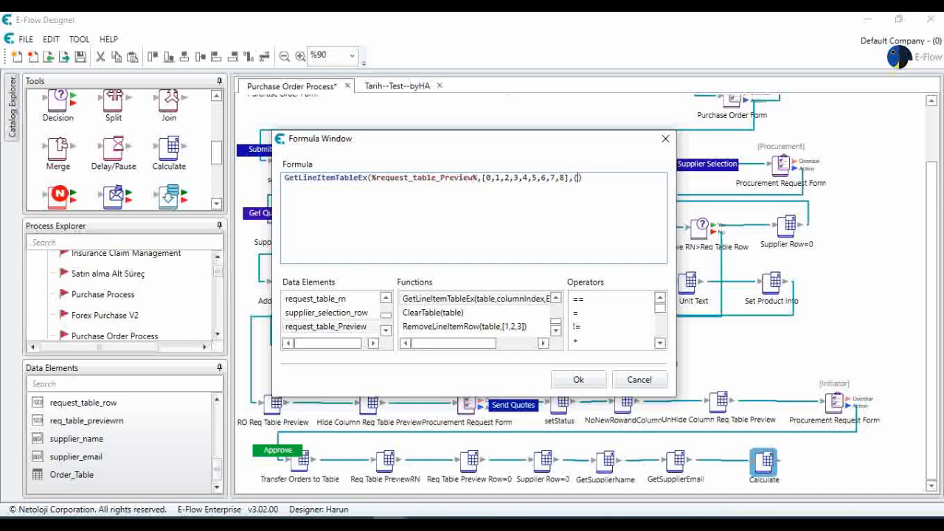
pyautogui.write('4:')
pyautogui.press('BackSpace')
pyautogui.write('\'"')
pyautogui.write('+')
# Step: Complete the column 4 assignment with the supplier_name data element and the closing quotes and brace, and accept the formula
pyautogui.click(385, 330)
pyautogui.click(386, 330)
pyautogui.click(386, 331)
pyautogui.click(386, 331)
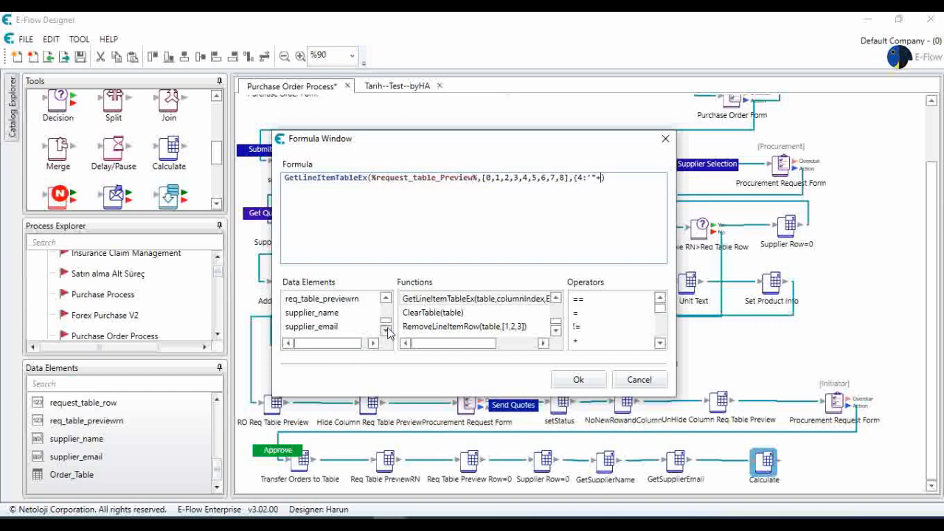
pyautogui.click(386, 330)
pyautogui.click(354, 302)
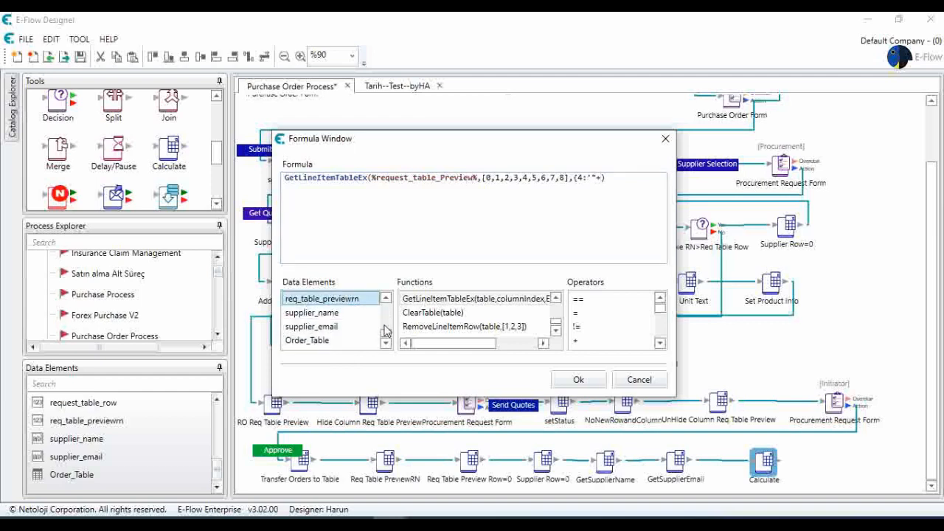
pyautogui.doubleClick(344, 314)
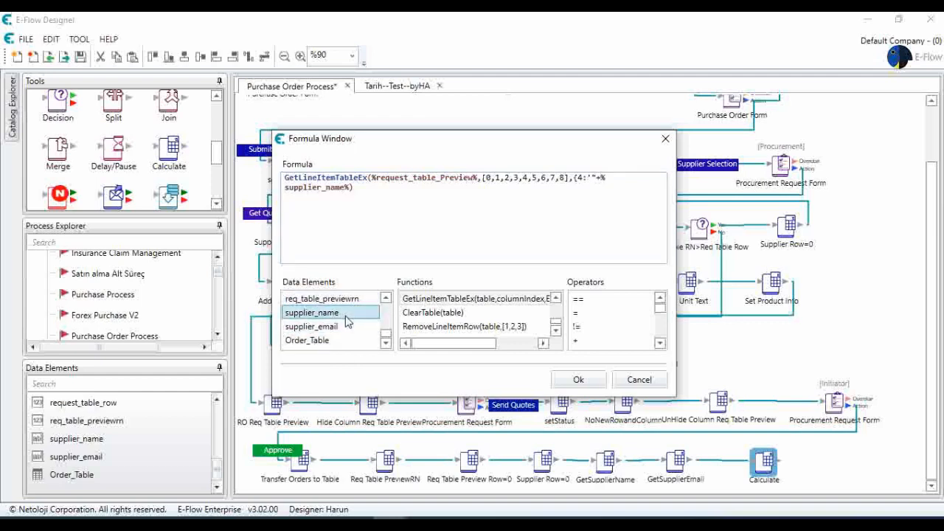
pyautogui.click(350, 188)
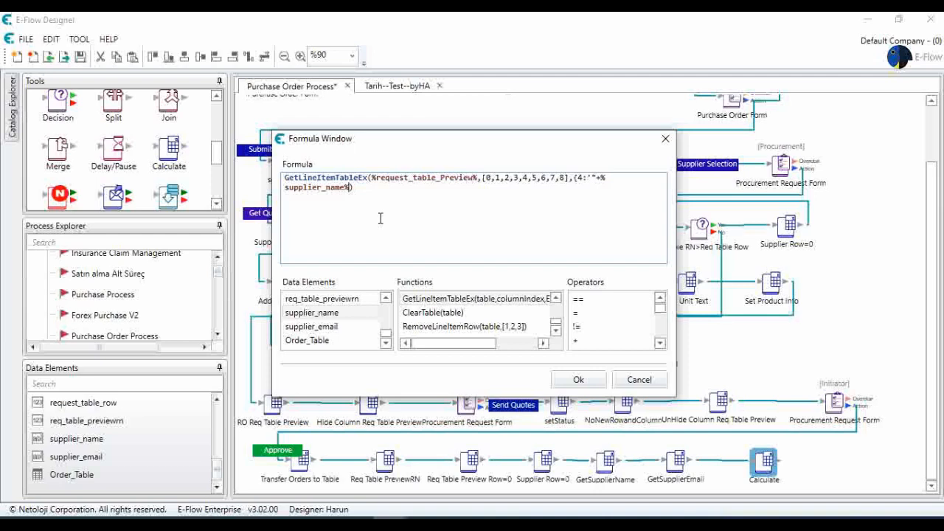
pyautogui.write('+')
pyautogui.press('BackSpace')
pyautogui.write('"\'"}')
pyautogui.click(579, 379)
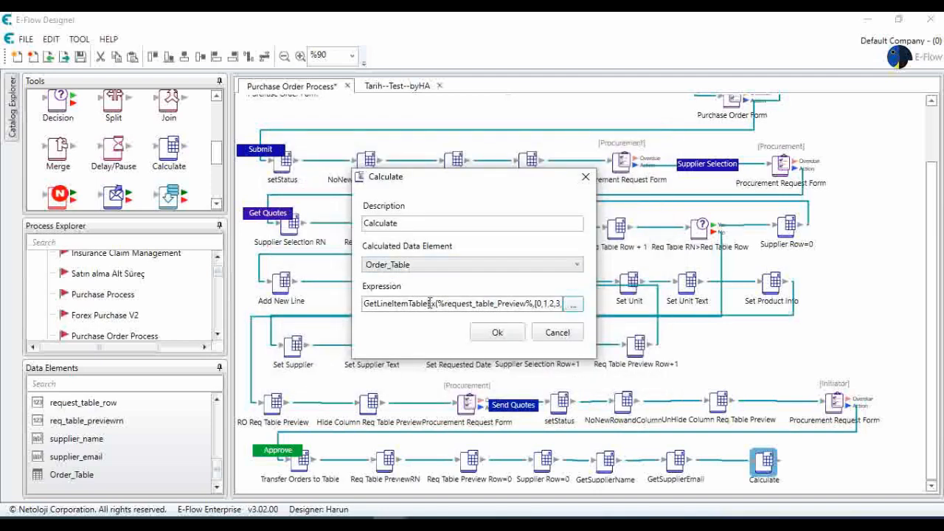
# Step: Set the Calculate step's description to Set Order Table, accept its settings, and save the process
pyautogui.doubleClick(416, 226)
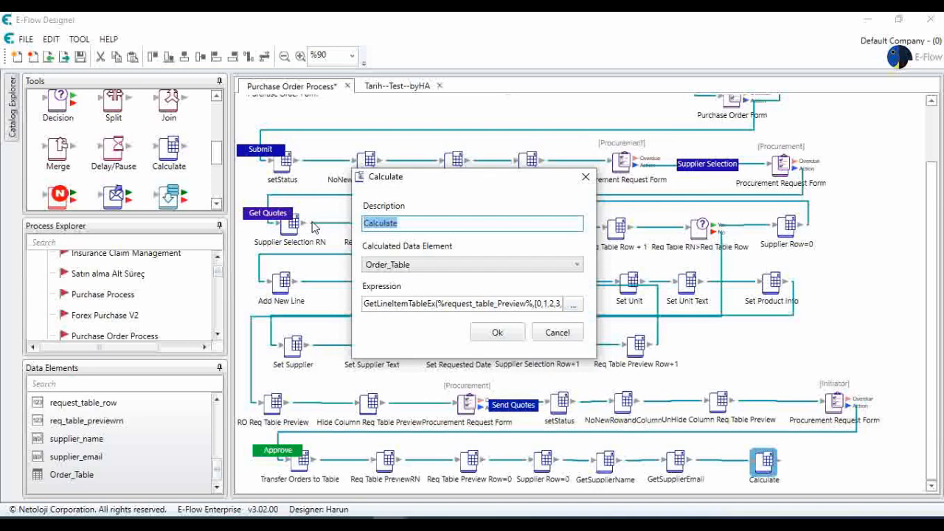
pyautogui.write('Set Order Table')
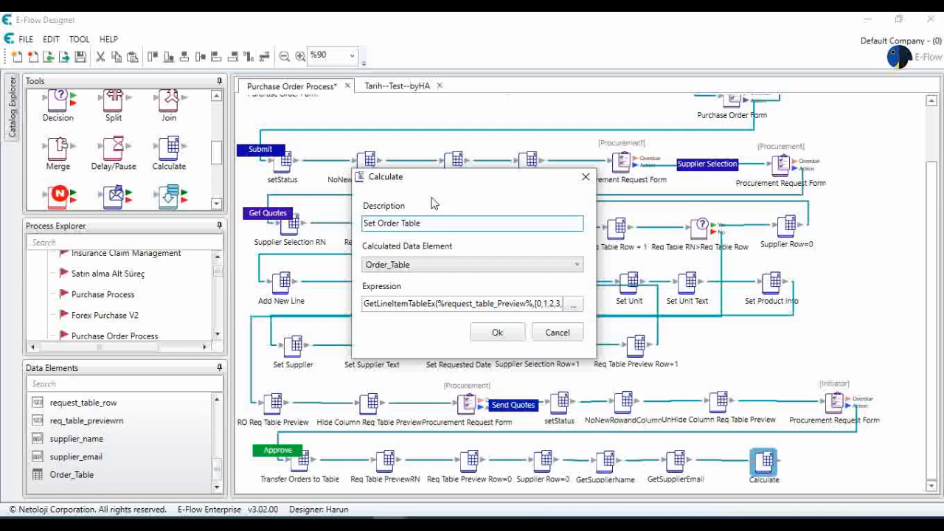
pyautogui.click(497, 331)
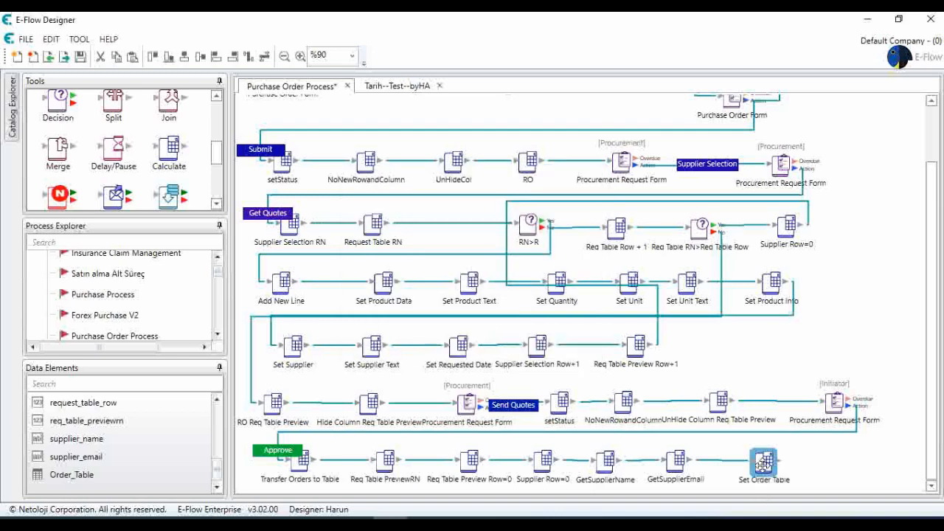
pyautogui.moveTo(763, 464); pyautogui.dragTo(761, 465)
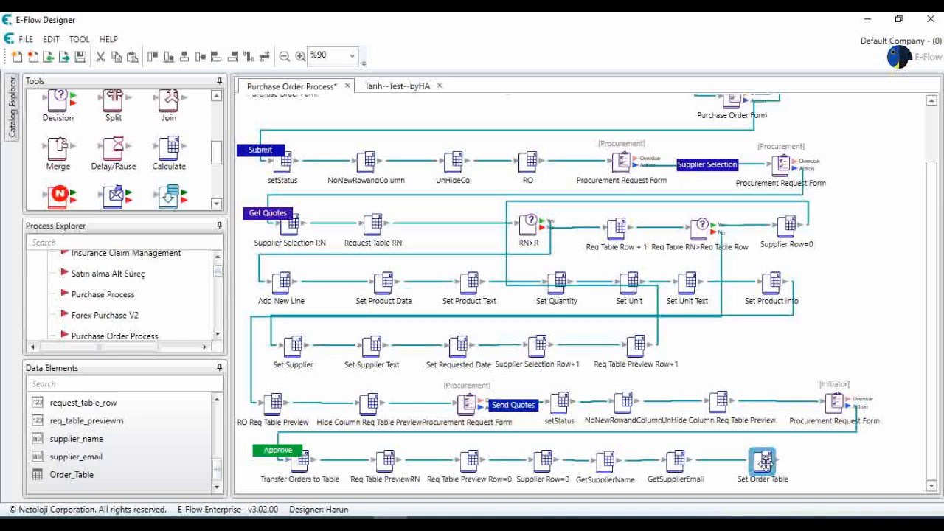
pyautogui.click(80, 57)
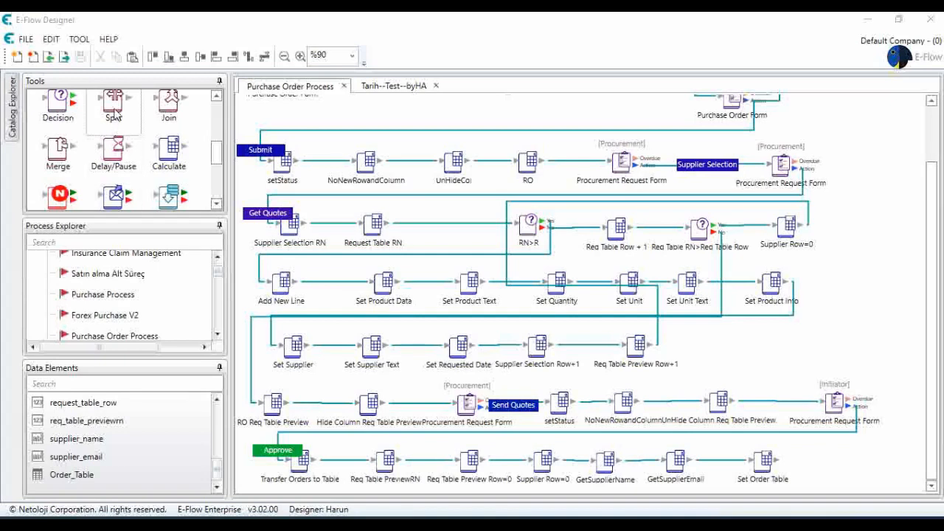
# Step: Add a Split step below the Approve row and connect Set Order Table to it
pyautogui.moveTo(114, 111); pyautogui.dragTo(324, 464)
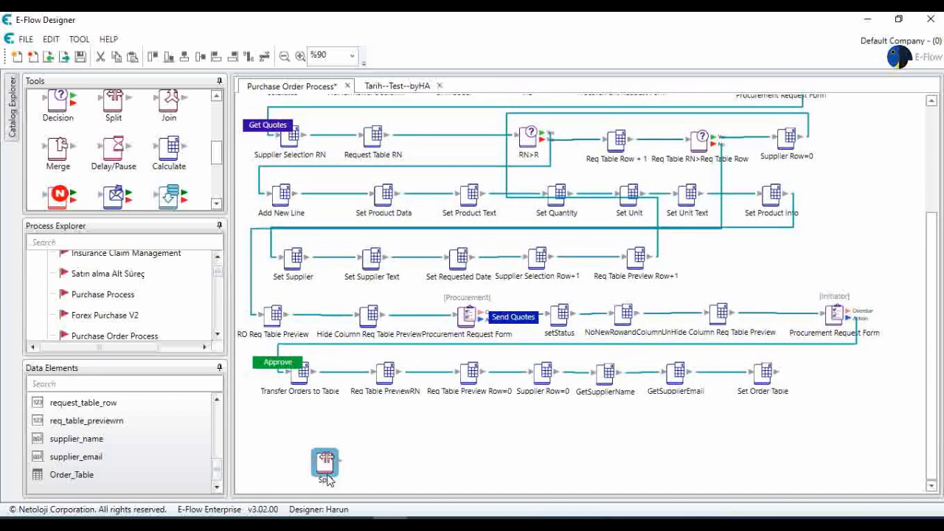
pyautogui.click(768, 373)
pyautogui.moveTo(475, 425); pyautogui.dragTo(324, 462)
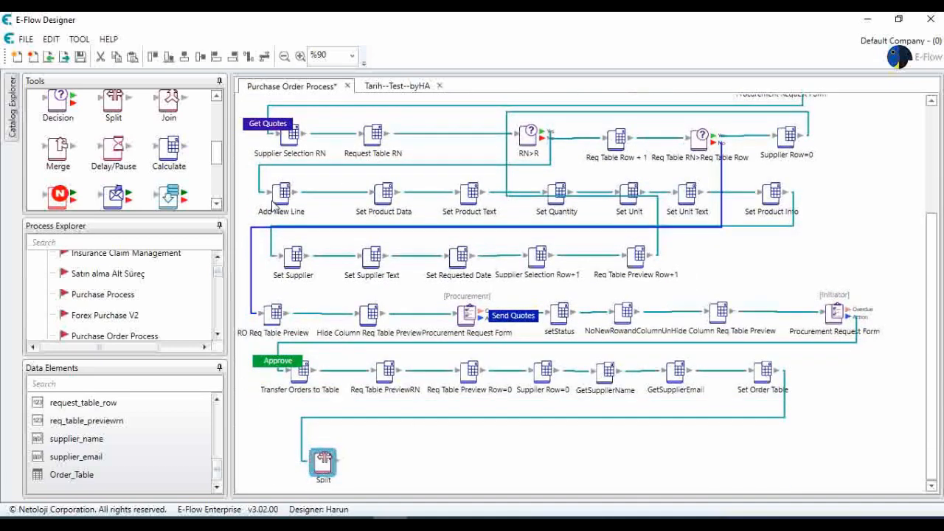
# Step: Add a Sub-Process step beside the Split step and connect the Split output to it
pyautogui.scroll(3, 148, 143)
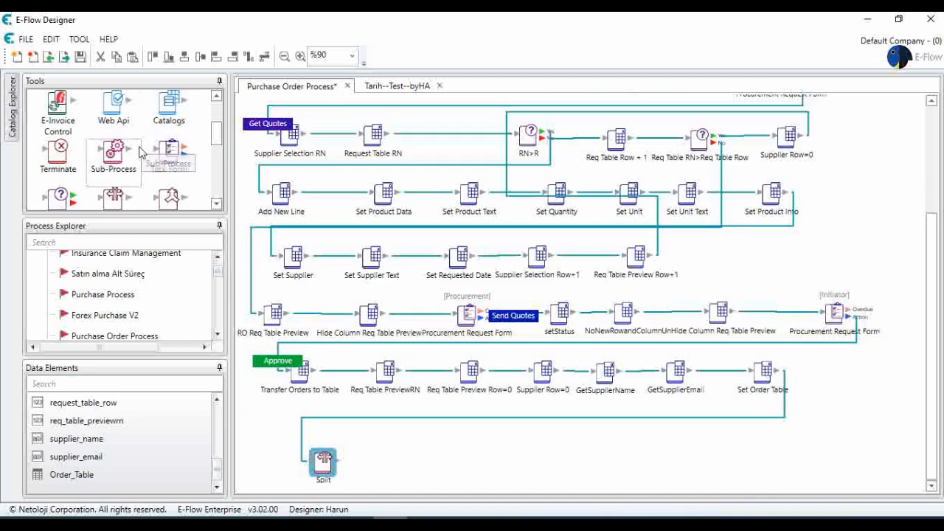
pyautogui.scroll(-3, 151, 151)
pyautogui.scroll(-1, 154, 158)
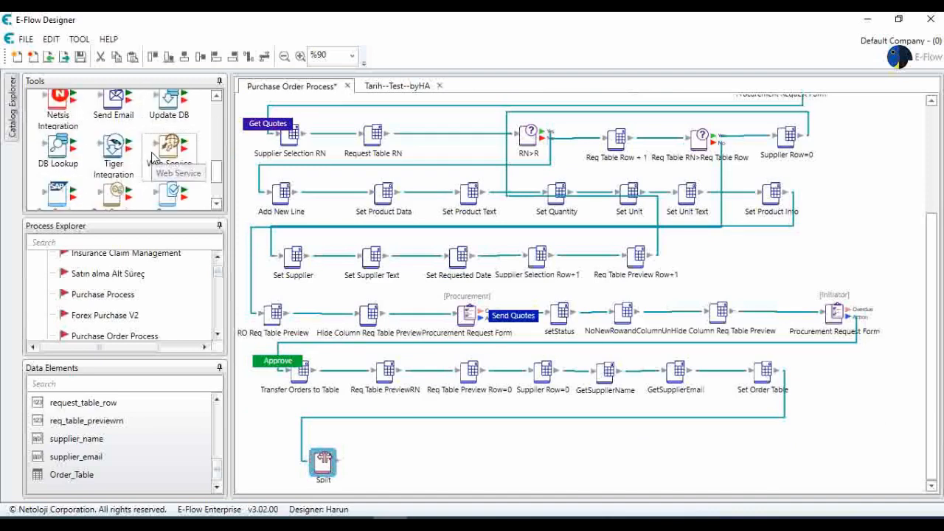
pyautogui.scroll(-1, 180, 169)
pyautogui.scroll(1, 181, 169)
pyautogui.scroll(4, 181, 168)
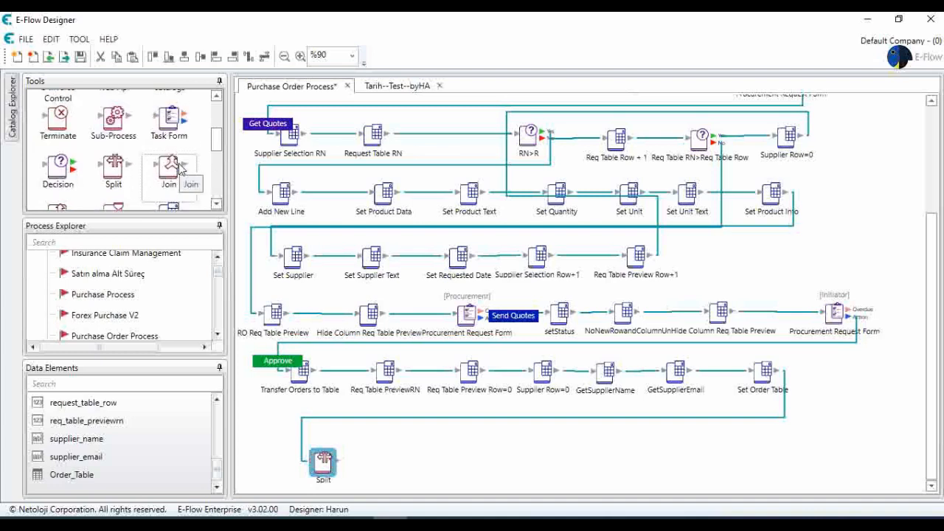
pyautogui.moveTo(117, 134); pyautogui.dragTo(436, 440)
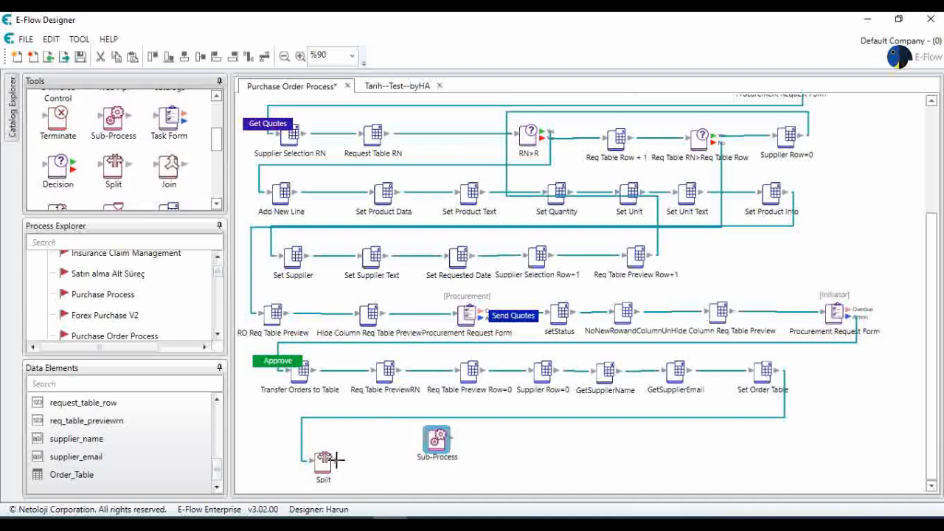
pyautogui.moveTo(335, 459); pyautogui.dragTo(428, 457)
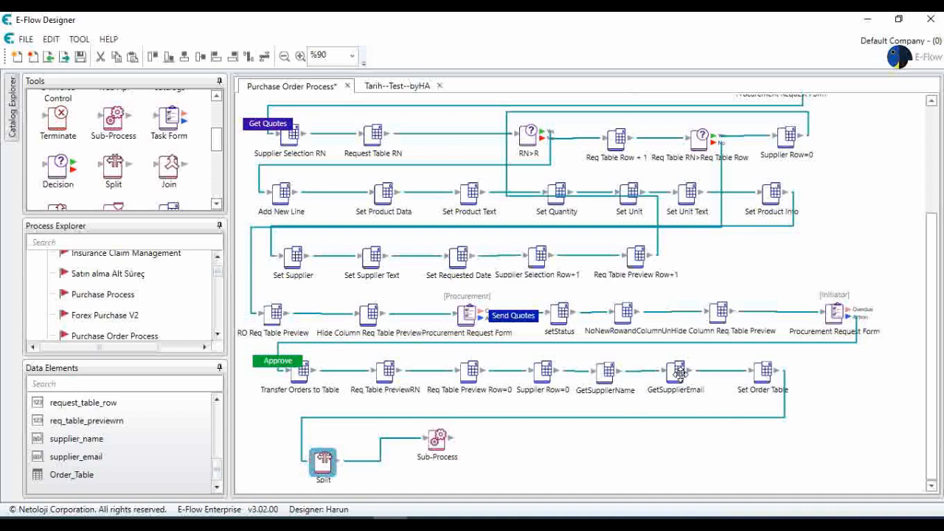
# Step: Add a Calculate step below the Sub-Process as the second Split branch, connect it, and align it under the Sub-Process
pyautogui.scroll(-1, 198, 203)
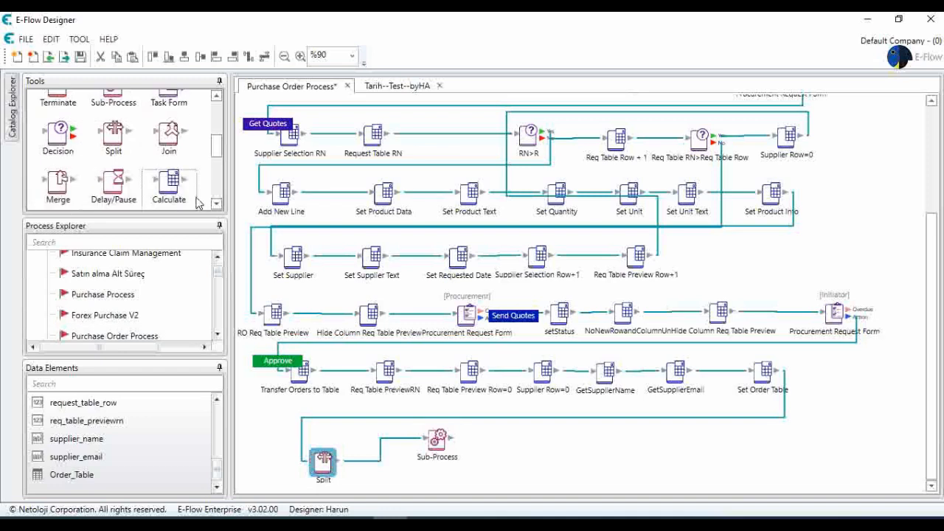
pyautogui.moveTo(164, 190); pyautogui.dragTo(422, 481)
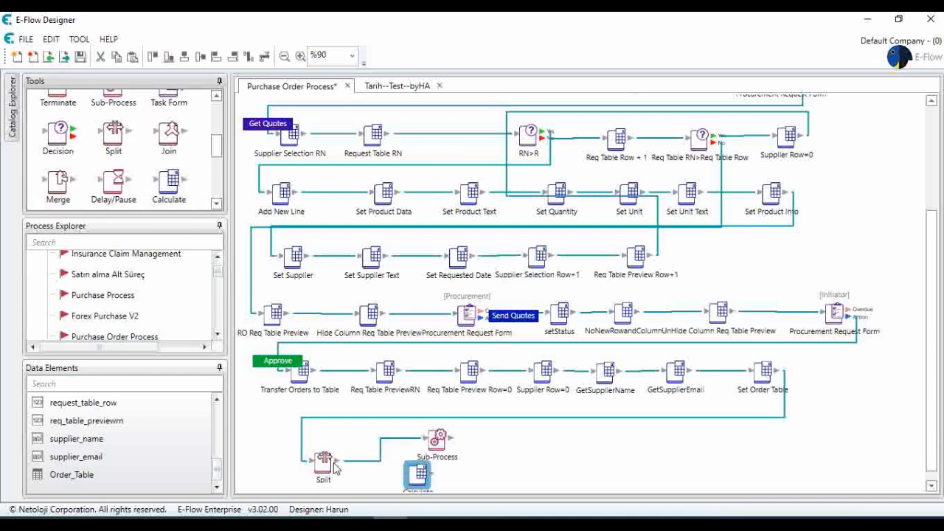
pyautogui.moveTo(337, 461); pyautogui.dragTo(407, 476)
pyautogui.moveTo(418, 485); pyautogui.dragTo(437, 462)
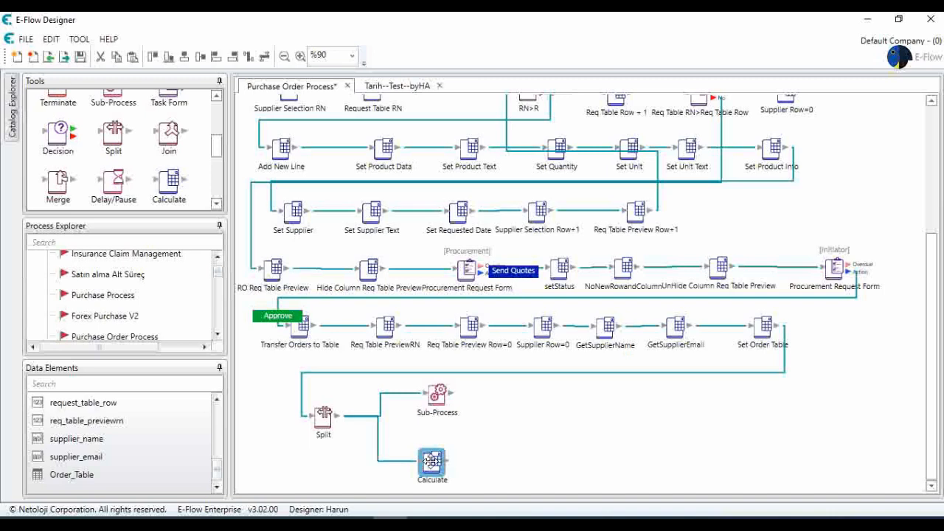
# Step: Set the calculated data element of the Calculate step below the Sub-Process to supplier_selection_row
pyautogui.doubleClick(432, 462)
pyautogui.click(463, 264)
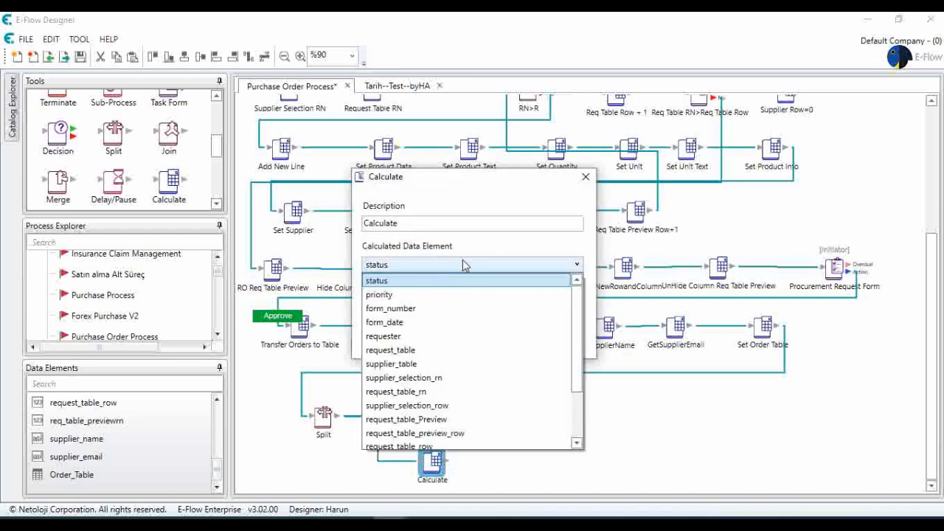
pyautogui.scroll(-1, 452, 351)
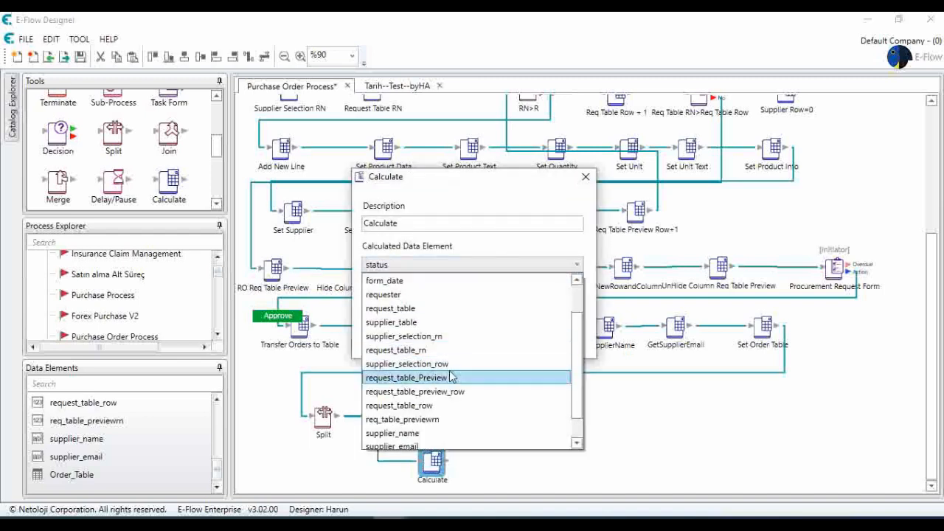
pyautogui.click(453, 363)
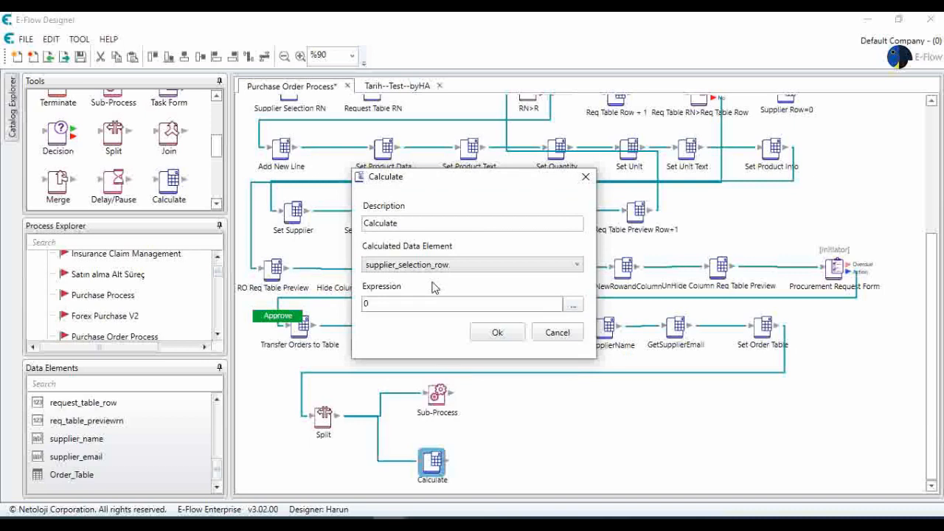
# Step: Replace the Calculate step's expression with the formula %supplier_selection_row%+1 and accept it
pyautogui.click(572, 305)
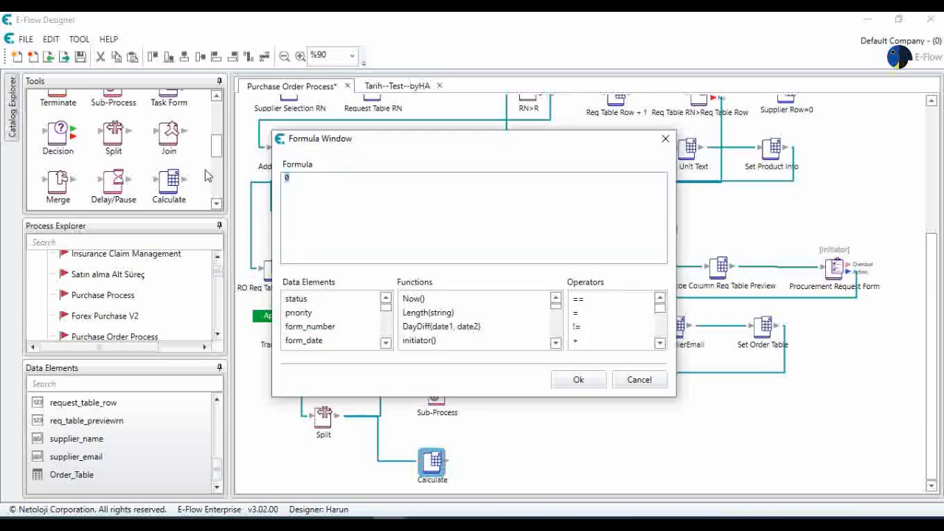
pyautogui.press('BackSpace')
pyautogui.click(385, 343)
pyautogui.click(386, 342)
pyautogui.click(386, 343)
pyautogui.click(385, 342)
pyautogui.click(385, 343)
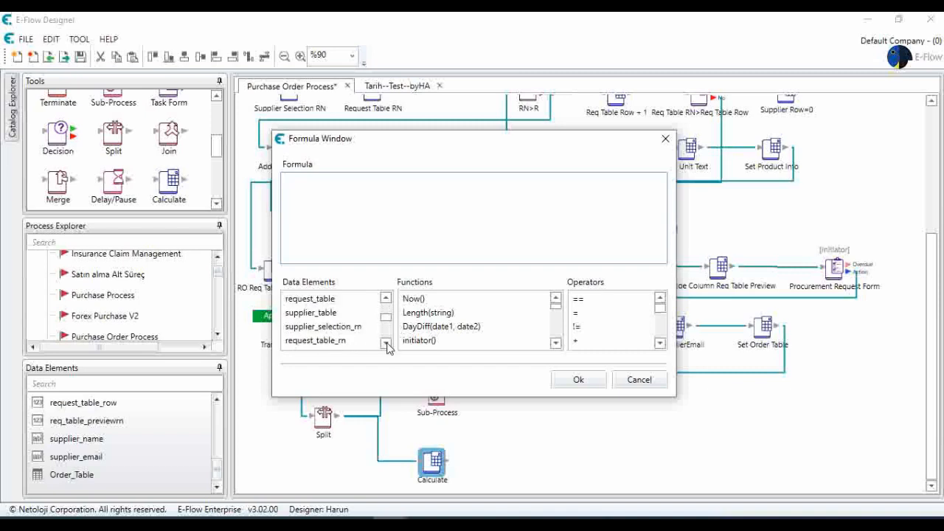
pyautogui.click(386, 343)
pyautogui.doubleClick(362, 340)
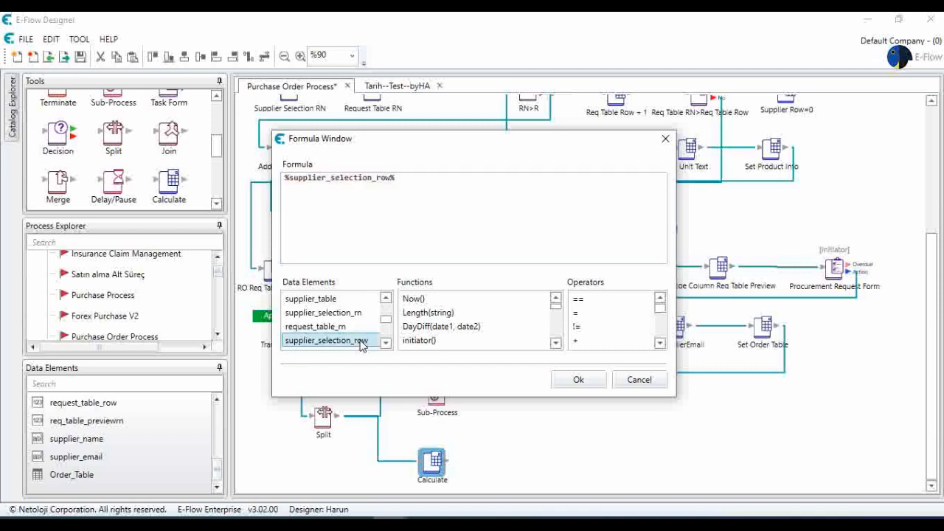
pyautogui.click(420, 184)
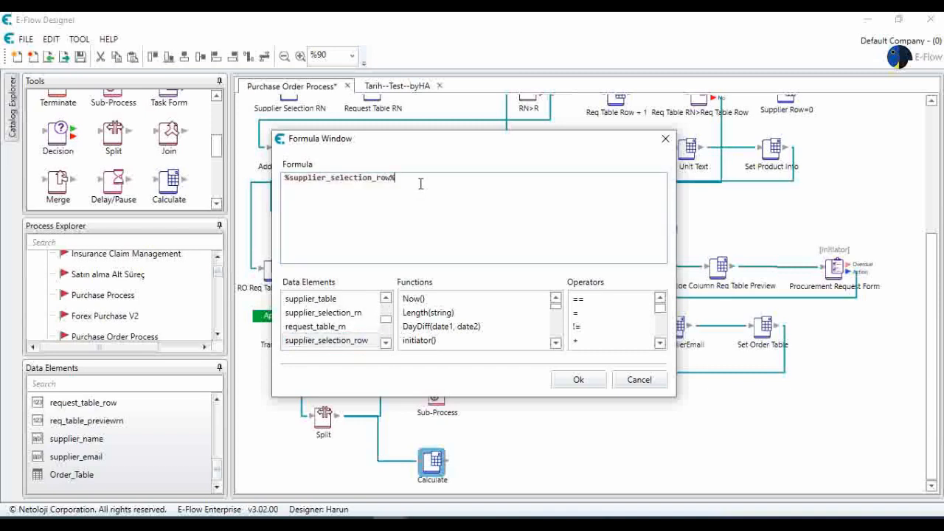
pyautogui.write('+1')
pyautogui.click(579, 380)
# Step: Set the Calculate step's description to Supplier Selection Row+1 and accept its settings
pyautogui.doubleClick(435, 223)
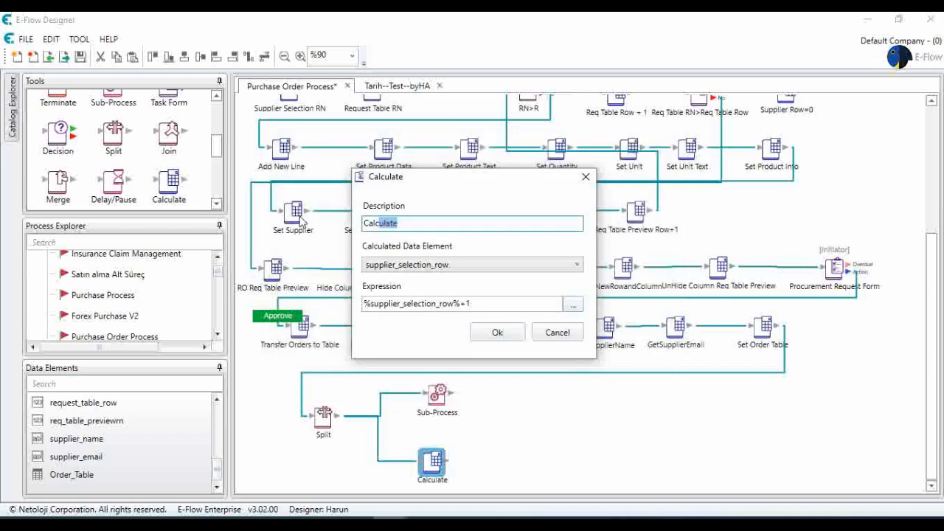
pyautogui.write('Su')
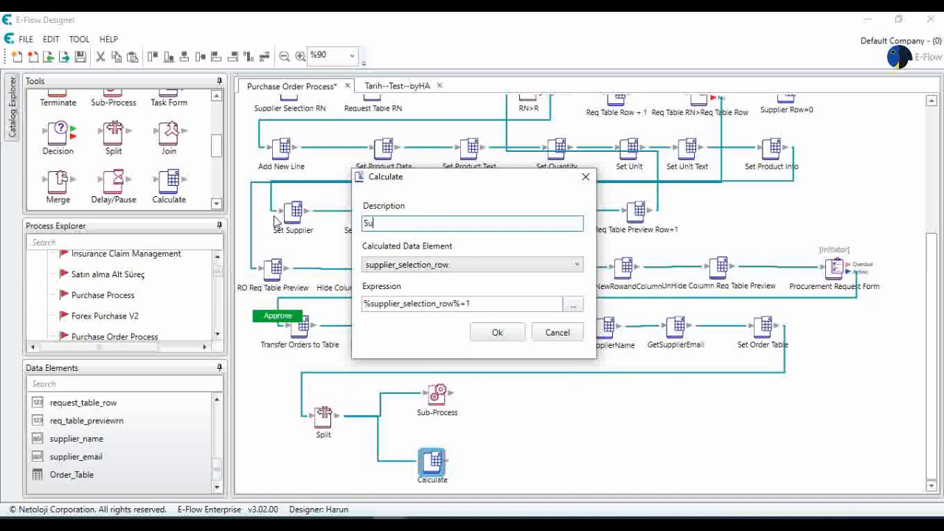
pyautogui.write('pplier Ses')
pyautogui.press('BackSpace')
pyautogui.press('BackSpace')
pyautogui.press('BackSpace')
pyautogui.press('BackSpace')
pyautogui.press('BackSpace')
pyautogui.click(498, 333)
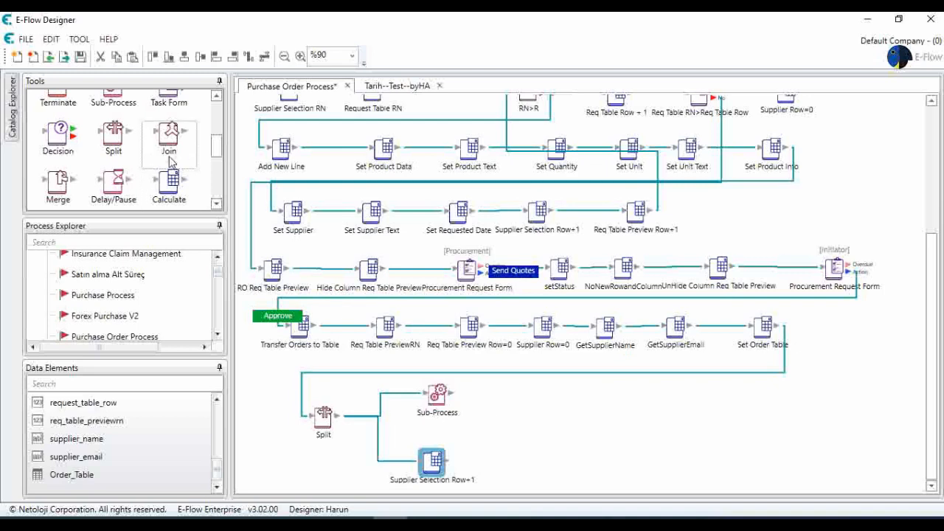
# Step: Add a Decision step after the lower-branch Supplier Selection Row+1 step and connect that step's output to it
pyautogui.click(77, 151)
pyautogui.click(518, 459)
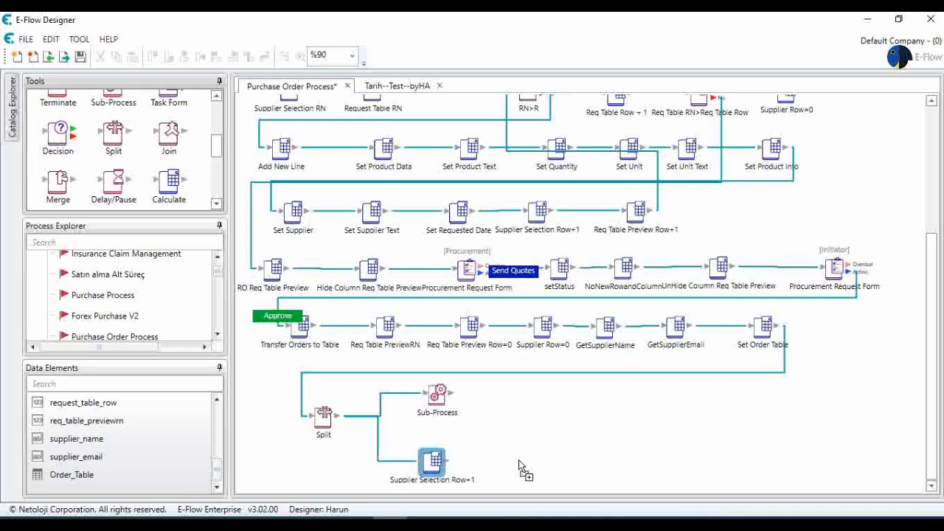
pyautogui.moveTo(447, 462); pyautogui.dragTo(520, 462)
# Step: Set the new Decision step's expression to %supplier_selection_rn%>%supplier_selection_row%
pyautogui.doubleClick(521, 462)
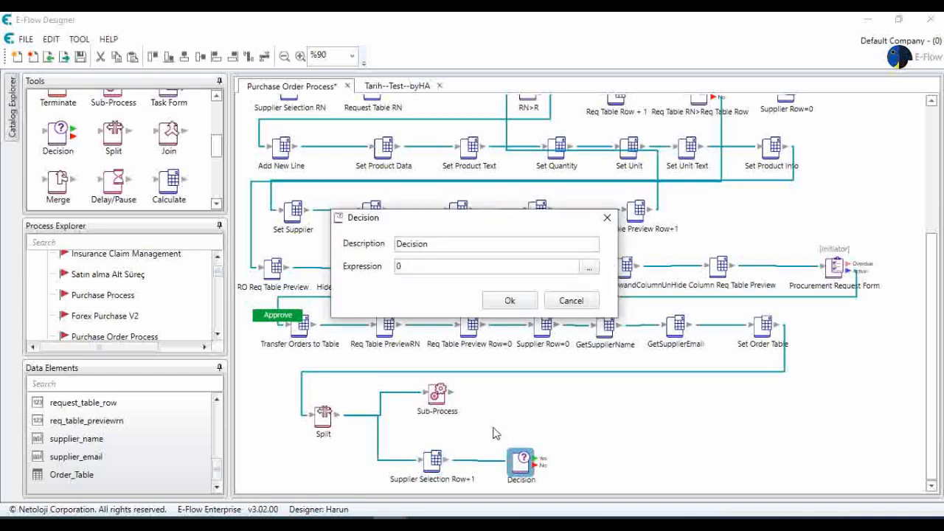
pyautogui.click(588, 267)
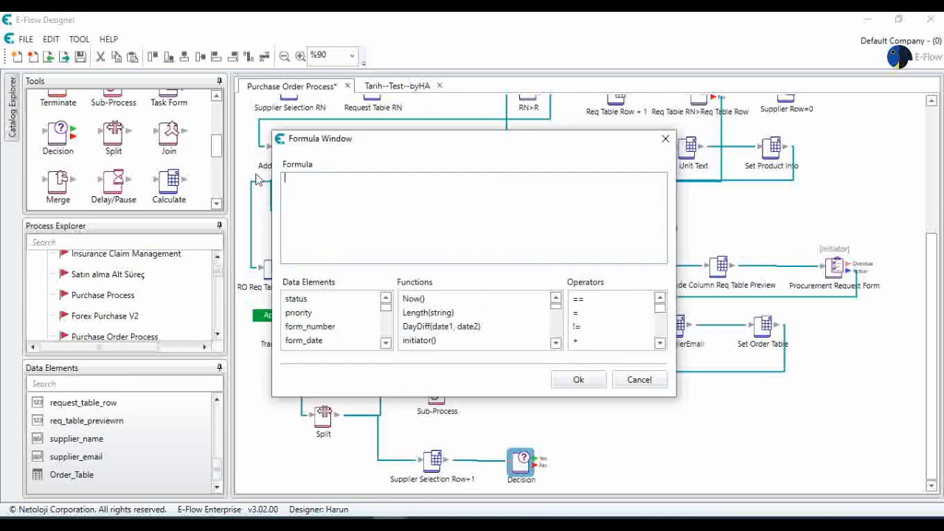
pyautogui.click(385, 343)
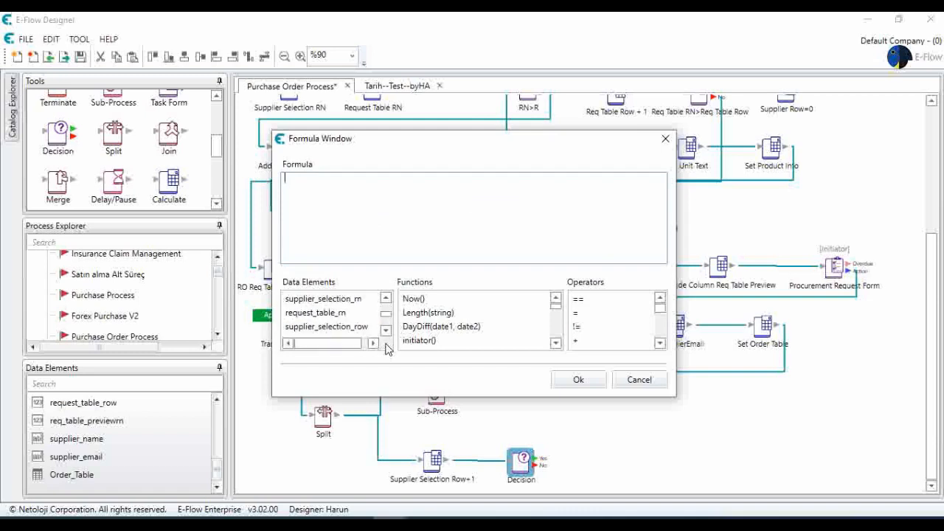
pyautogui.doubleClick(356, 300)
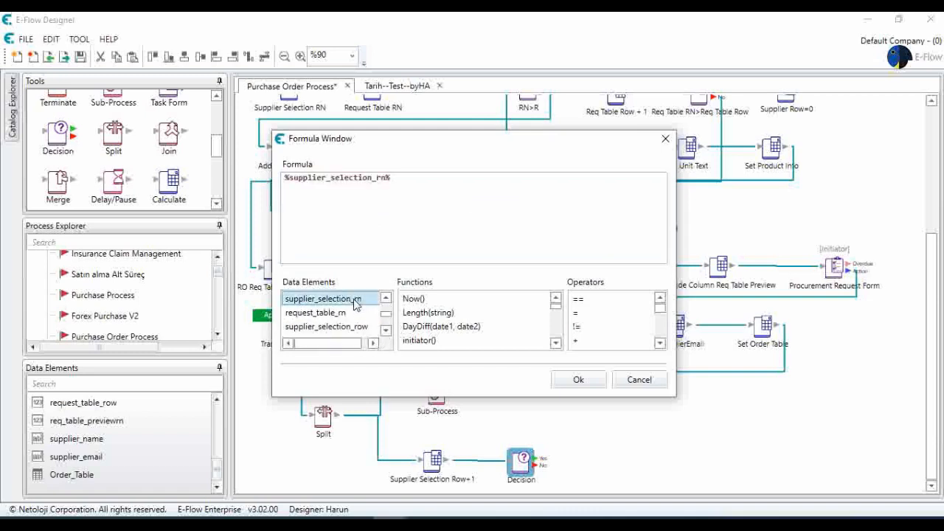
pyautogui.click(396, 184)
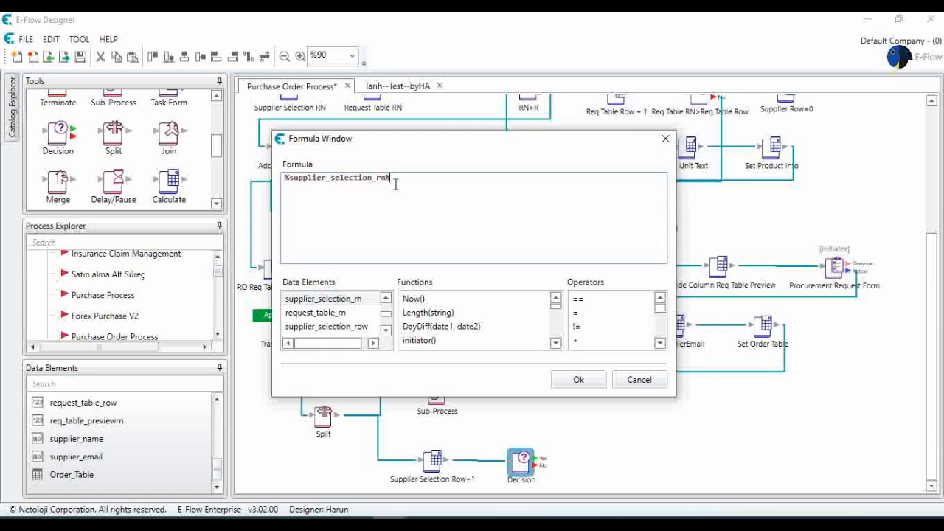
pyautogui.write('>')
pyautogui.doubleClick(362, 328)
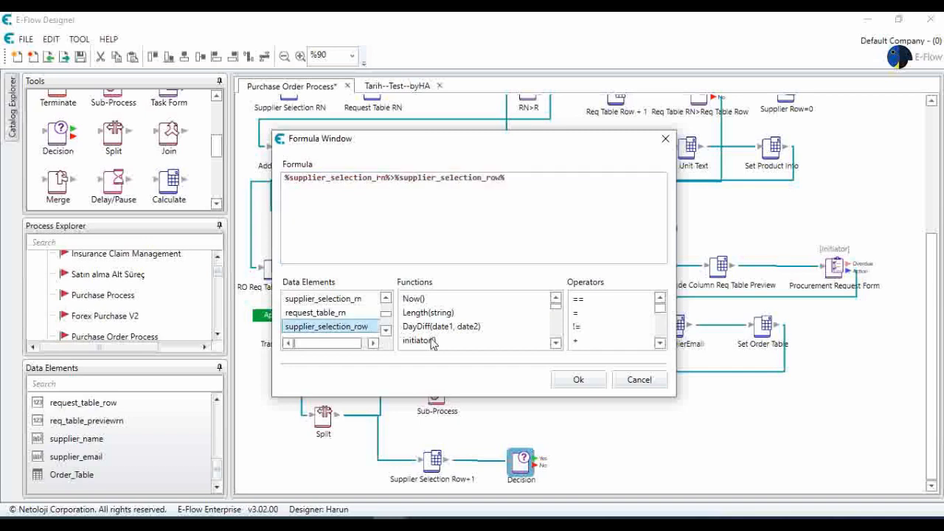
pyautogui.click(578, 380)
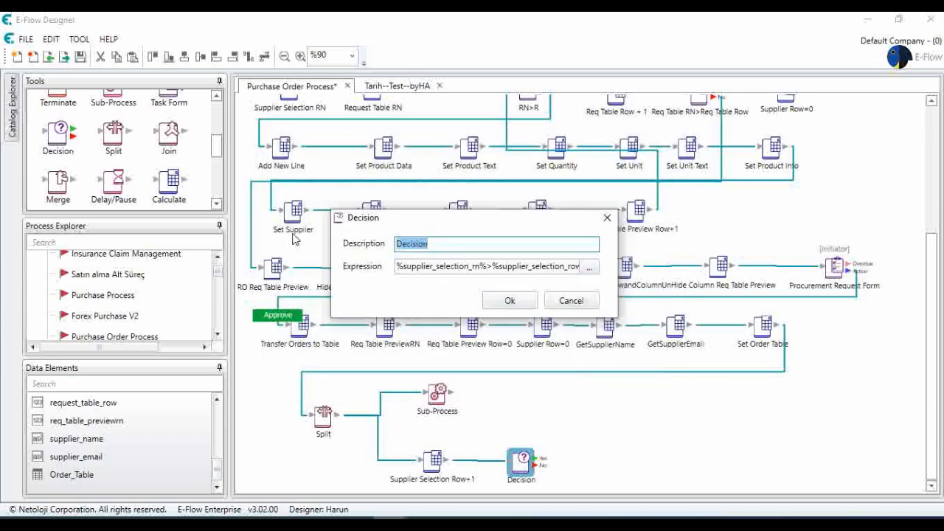
# Step: Set the Decision's description to Supplier Selection RN > Supplier Selection Row, accept it, and move the step farther from Supplier Selection Row+1
pyautogui.write('Supplier Select')
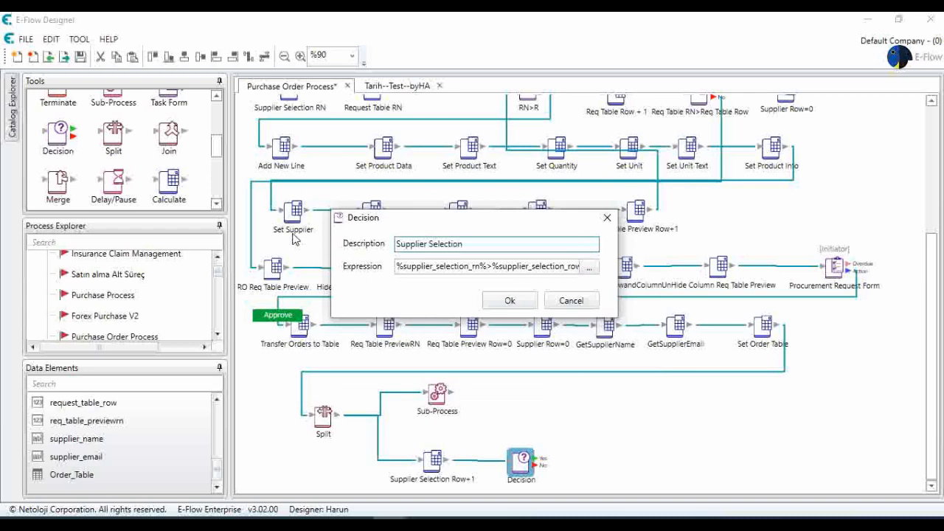
pyautogui.write('RN> Supplier Selection ')
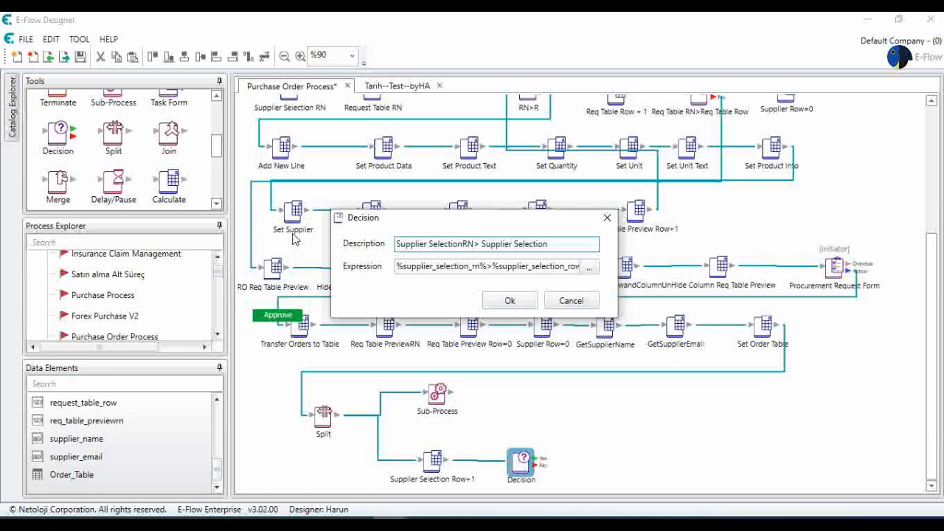
pyautogui.write('Row')
pyautogui.click(463, 244)
pyautogui.click(473, 244)
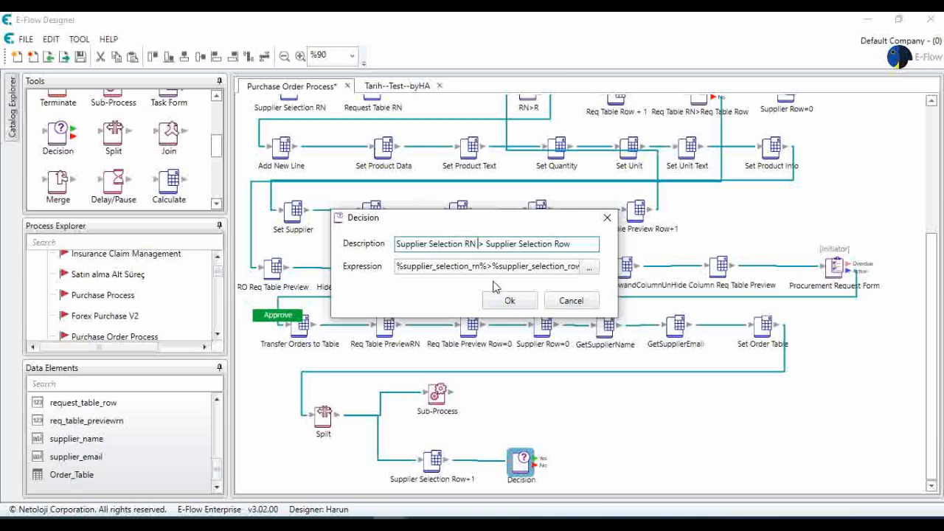
pyautogui.click(510, 302)
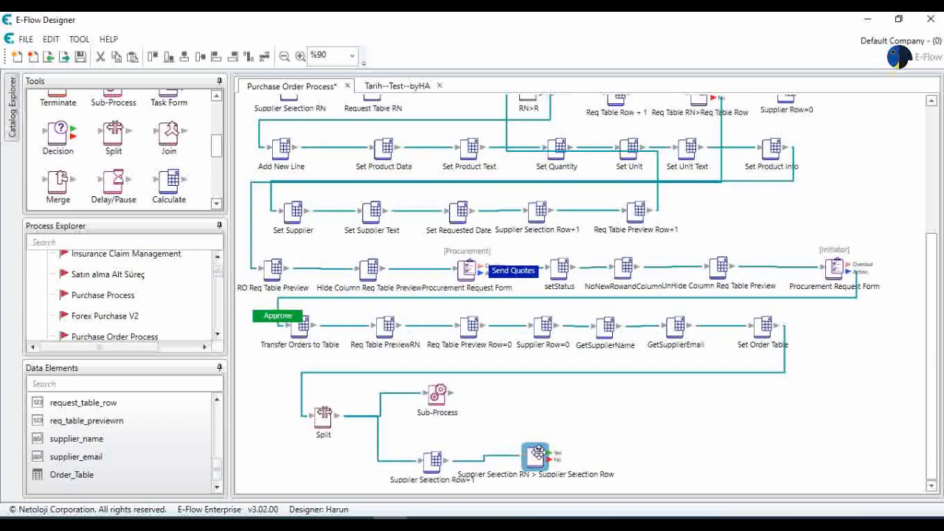
pyautogui.moveTo(521, 457); pyautogui.dragTo(562, 458)
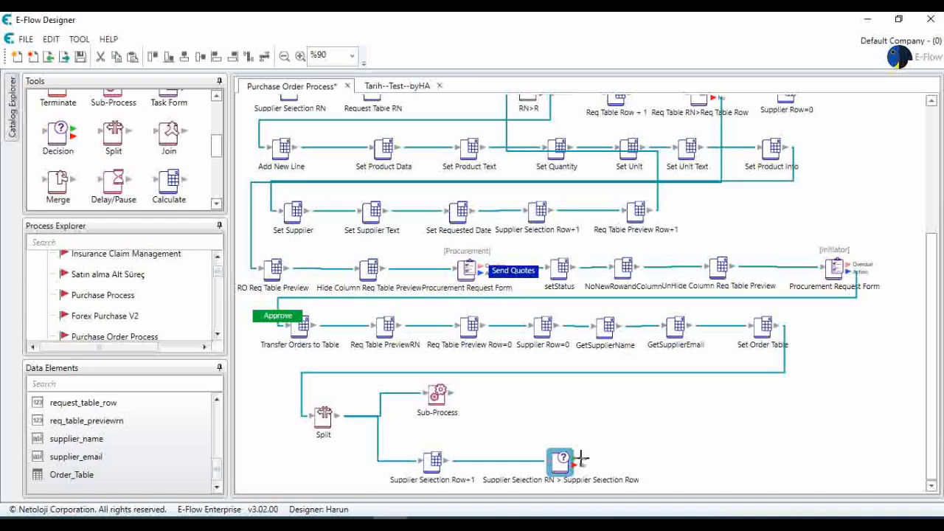
# Step: Connect the Decision's Yes output back to GetSupplierName and its No output to a new Join step
pyautogui.moveTo(579, 460); pyautogui.dragTo(602, 336)
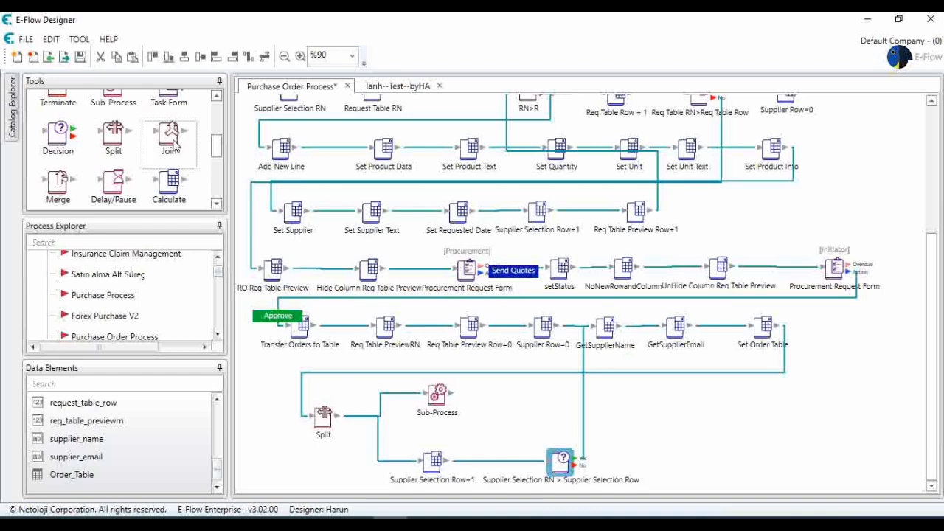
pyautogui.moveTo(174, 145); pyautogui.dragTo(674, 425)
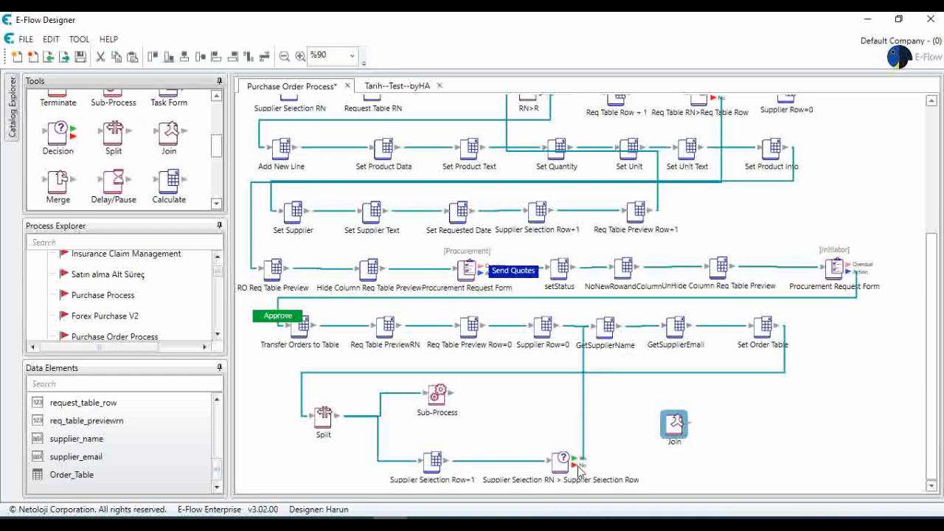
pyautogui.moveTo(579, 470); pyautogui.dragTo(661, 444)
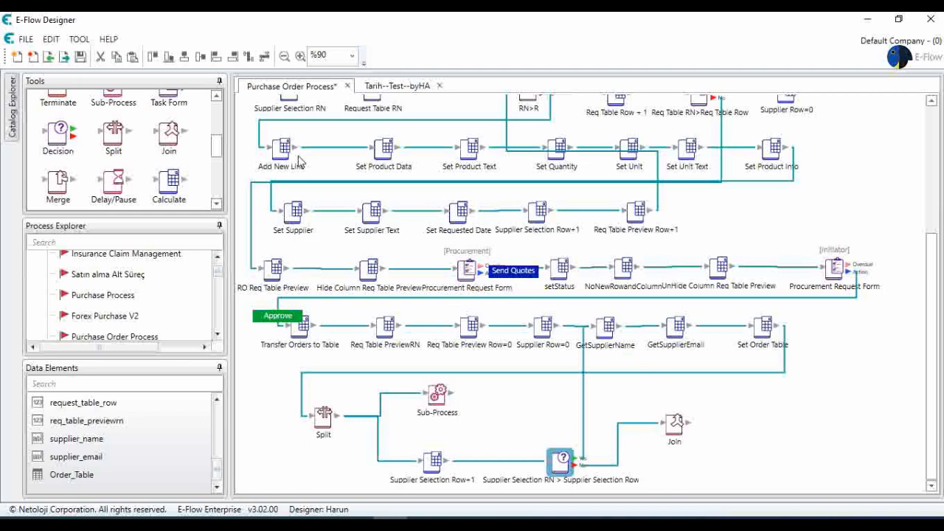
# Step: Add a Terminate step after the Join step, connect the Join output to it, and line it up with the Join
pyautogui.scroll(-3, 107, 177)
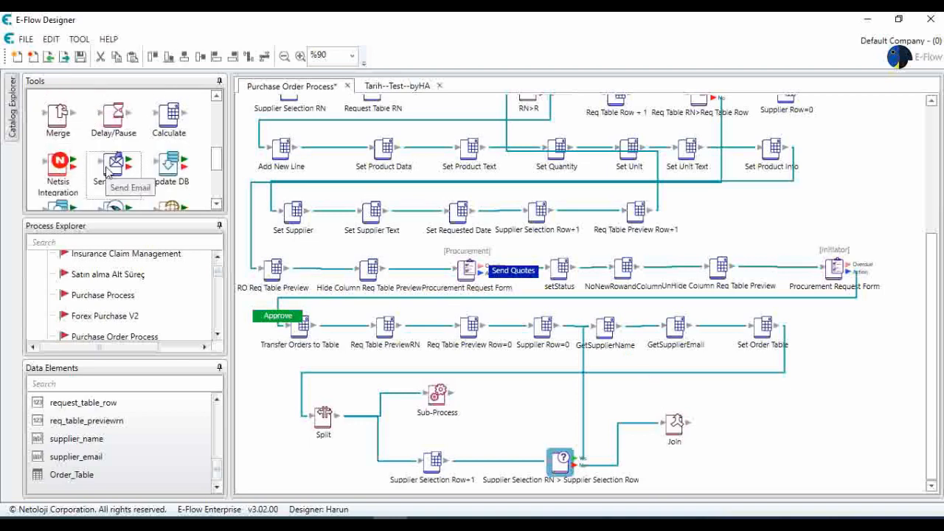
pyautogui.scroll(3, 108, 173)
pyautogui.scroll(1, 108, 171)
pyautogui.moveTo(66, 123)
pyautogui.mouseDown()
pyautogui.moveTo(175, 192)
pyautogui.moveTo(789, 418)
pyautogui.mouseUp()
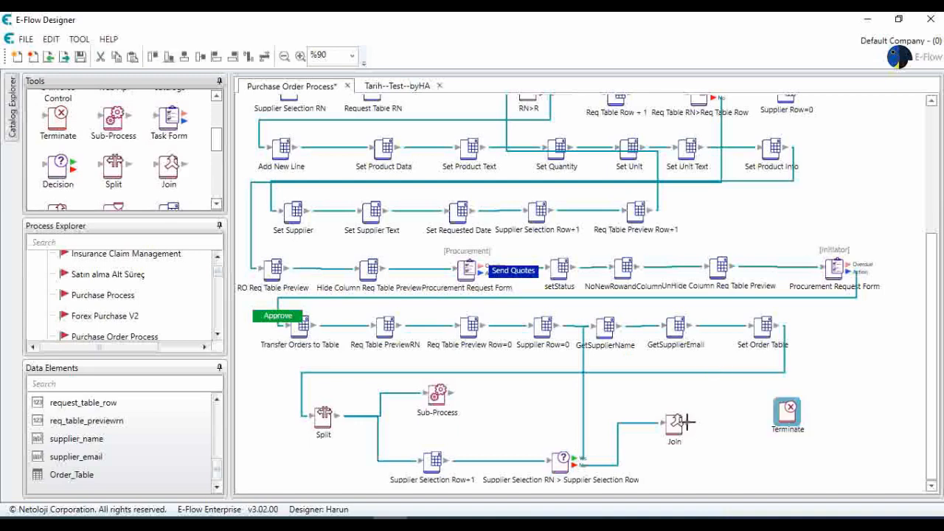
pyautogui.moveTo(685, 423)
pyautogui.mouseDown()
pyautogui.moveTo(788, 422)
pyautogui.moveTo(800, 431)
pyautogui.mouseUp()
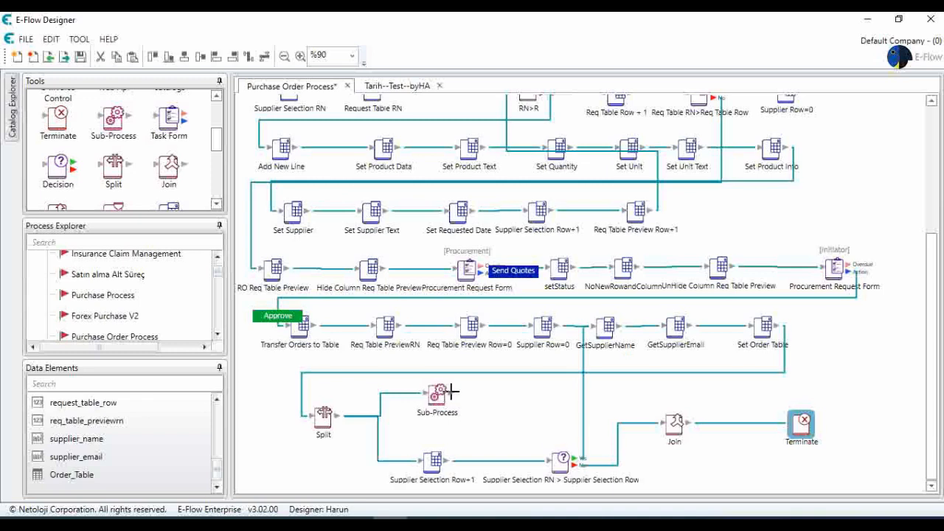
# Step: Connect the Sub-Process output to the Join step and save the process
pyautogui.moveTo(452, 392); pyautogui.dragTo(658, 423)
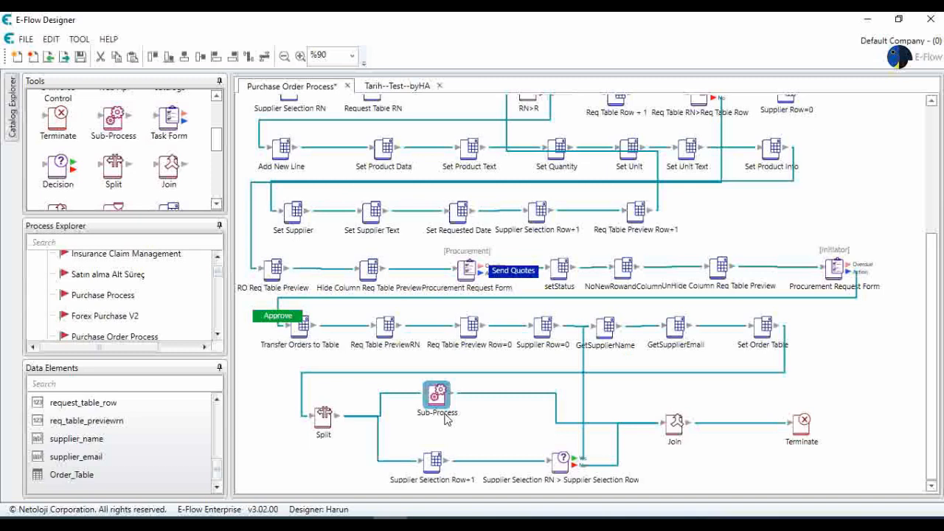
pyautogui.click(81, 57)
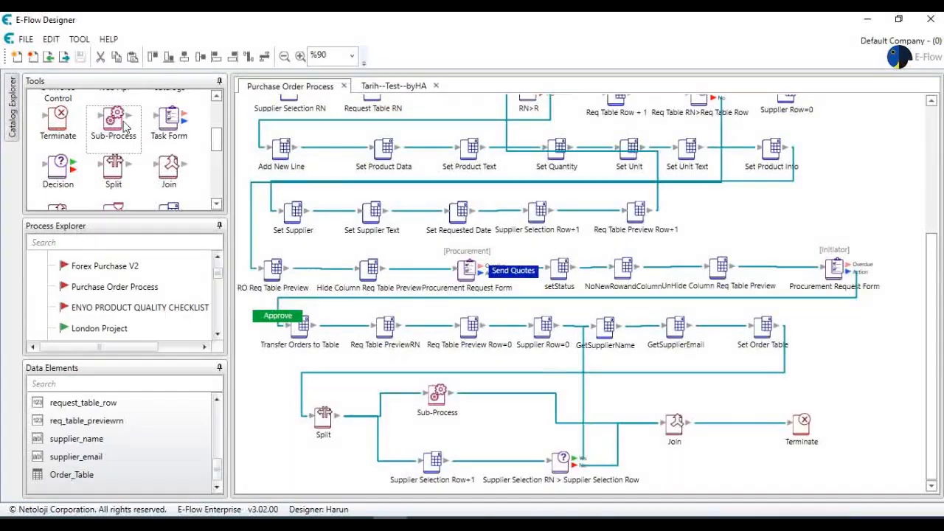
pyautogui.click(168, 183)
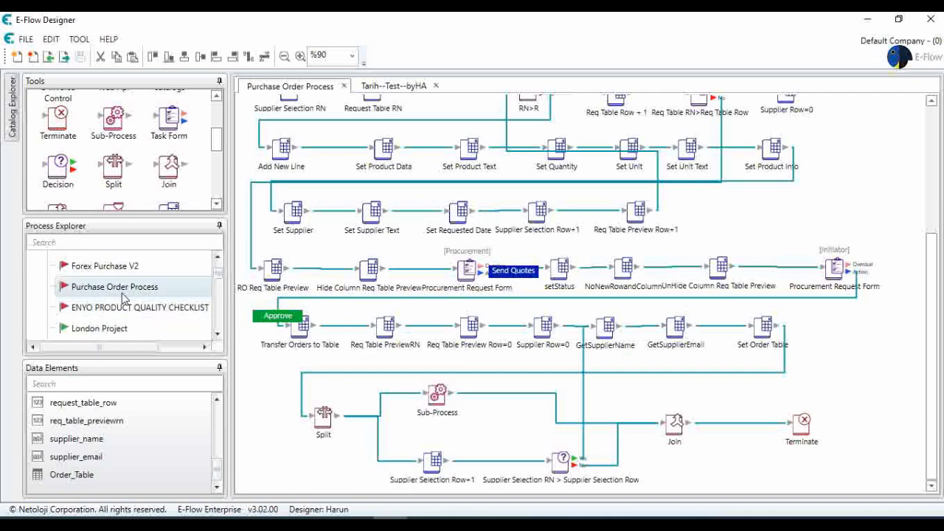
pyautogui.scroll(2, 331, 247)
pyautogui.scroll(3, 331, 247)
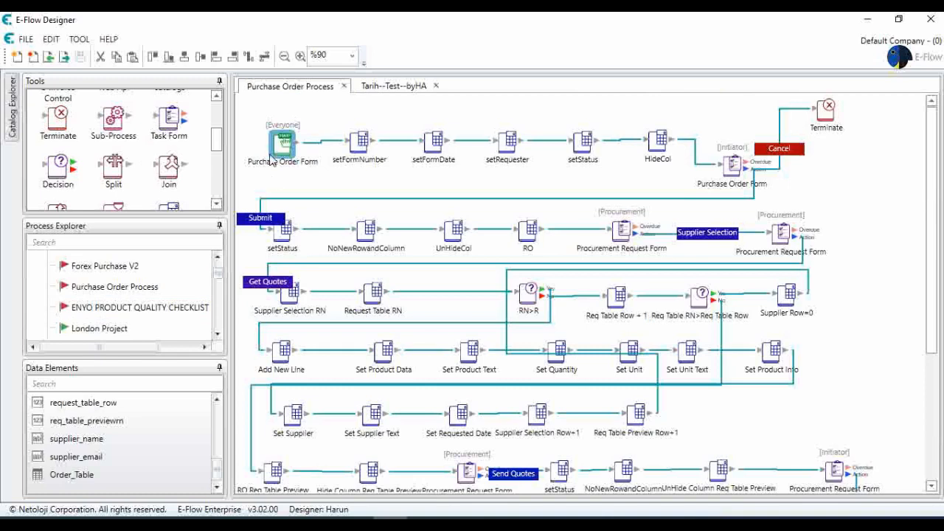
pyautogui.scroll(-1, 186, 279)
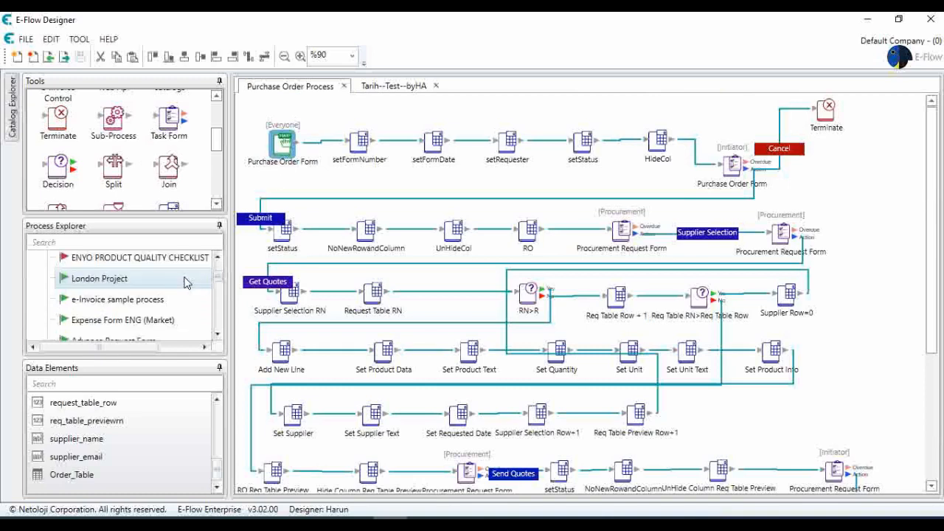
pyautogui.scroll(1, 184, 280)
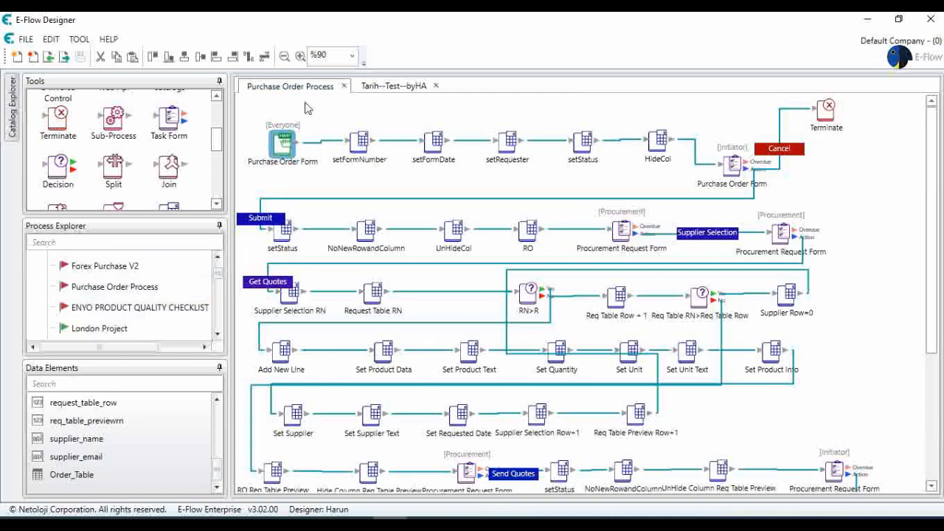
# Step: Create a new process named Purchase Order Sub Process
pyautogui.scroll(-2, 181, 308)
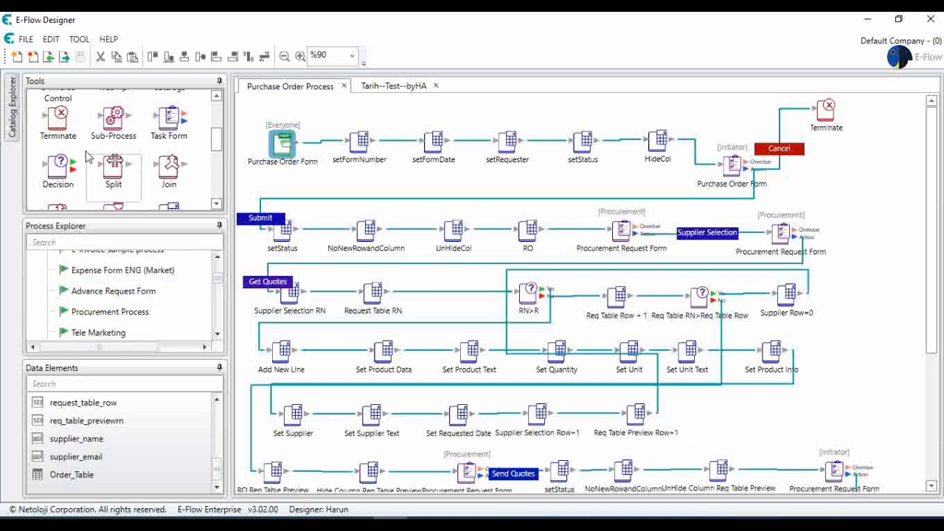
pyautogui.click(16, 57)
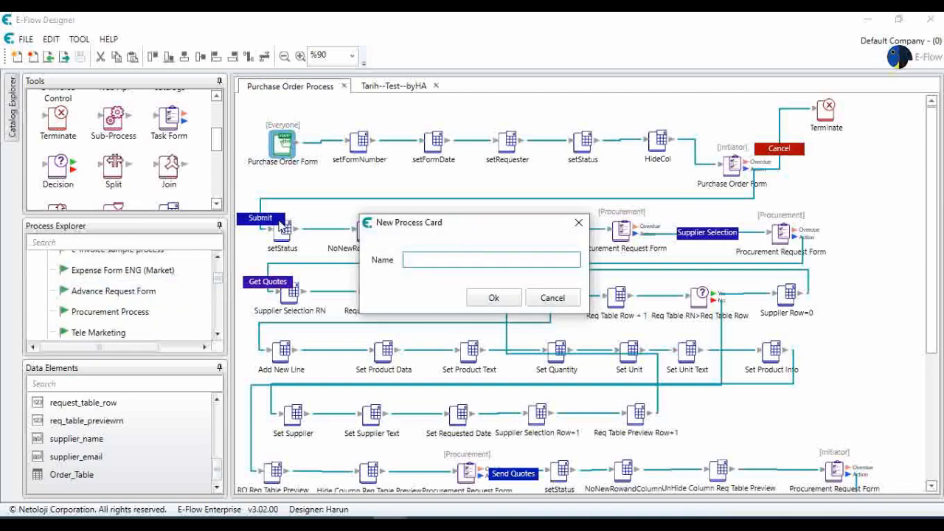
pyautogui.write('Purchase Order Sub Pro')
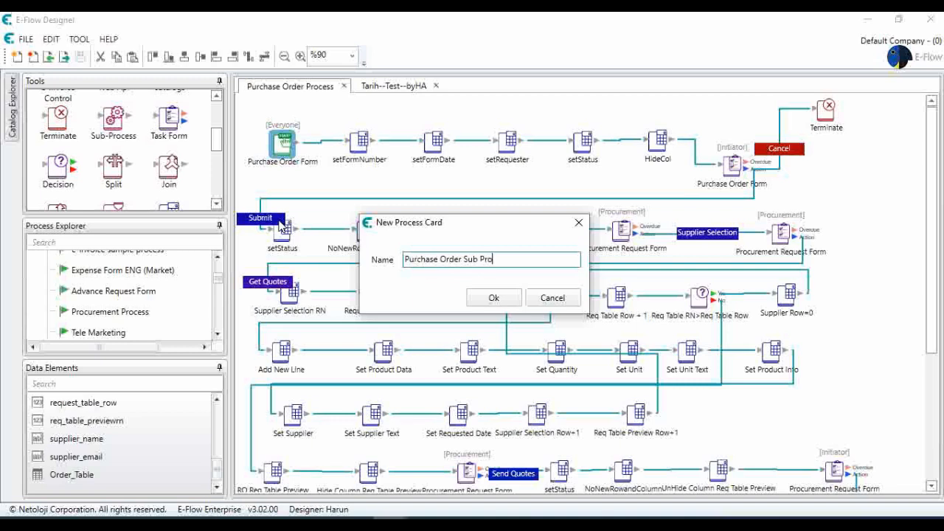
pyautogui.write('cess')
pyautogui.press('Return')
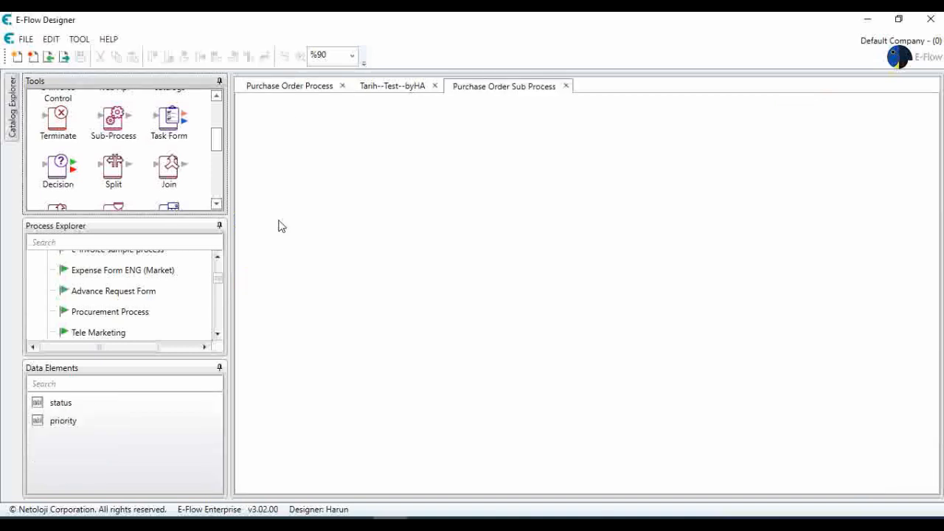
# Step: Add a Manual start step to the new process and try clearing its Active option
pyautogui.scroll(3, 115, 133)
pyautogui.moveTo(58, 110); pyautogui.dragTo(293, 164)
pyautogui.doubleClick(293, 163)
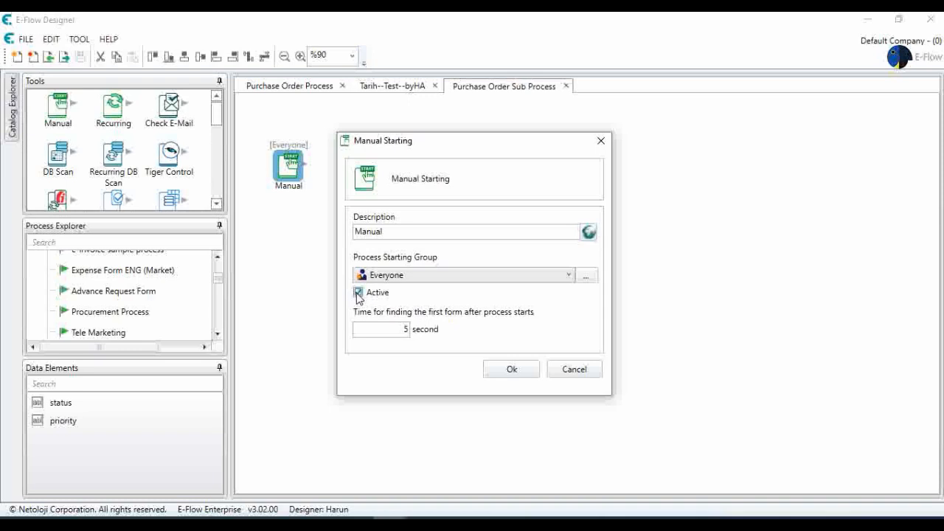
pyautogui.click(359, 293)
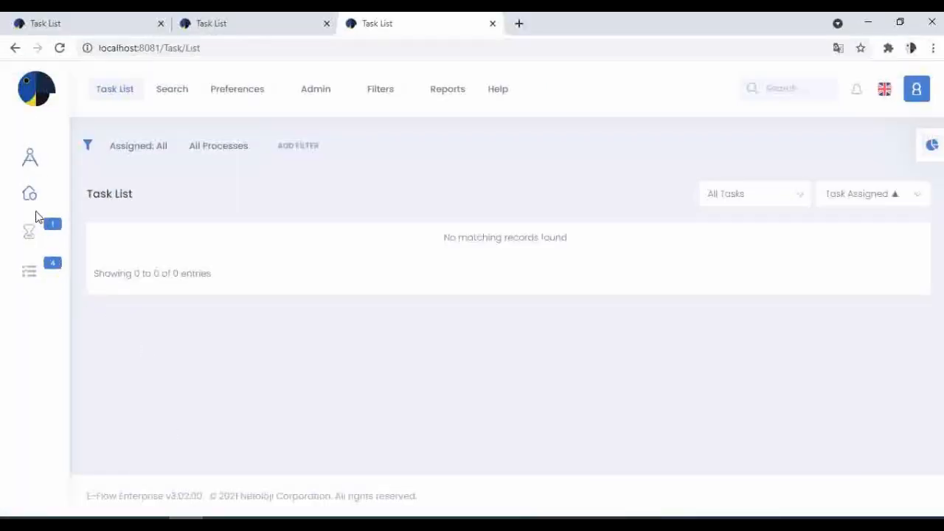
# Step: Switch to the E-Flow web task list, examine the list of startable processes, then return to E-Flow Designer and cancel the start settings
pyautogui.click(31, 204)
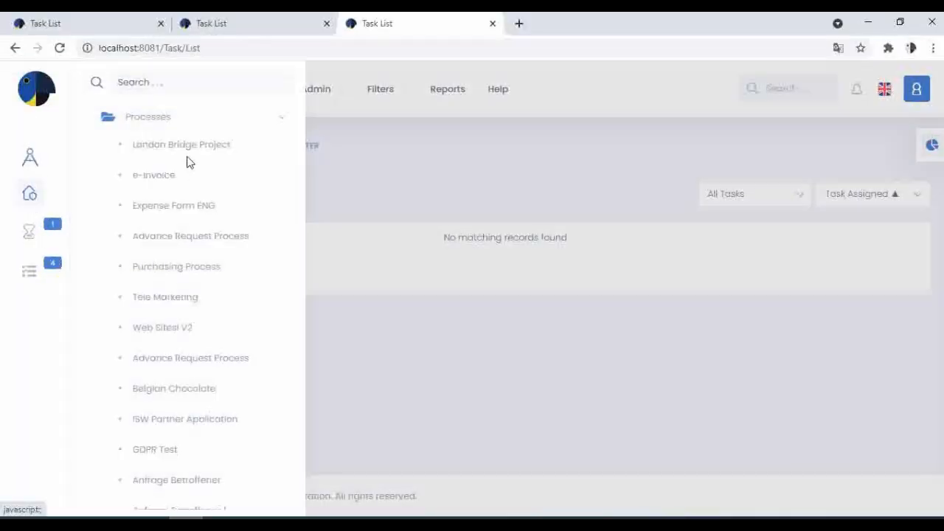
pyautogui.scroll(-5, 192, 243)
pyautogui.scroll(5, 207, 331)
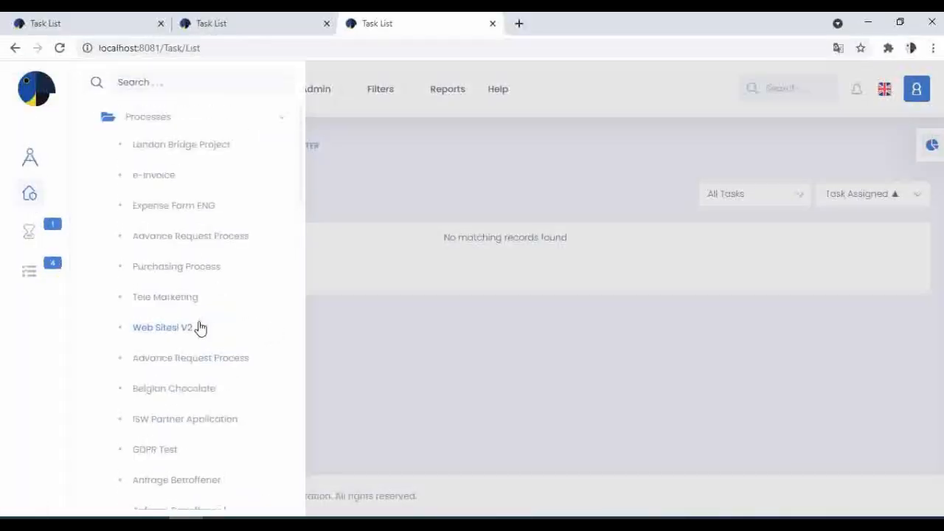
pyautogui.scroll(-5, 200, 327)
pyautogui.scroll(3, 208, 356)
pyautogui.click(371, 353)
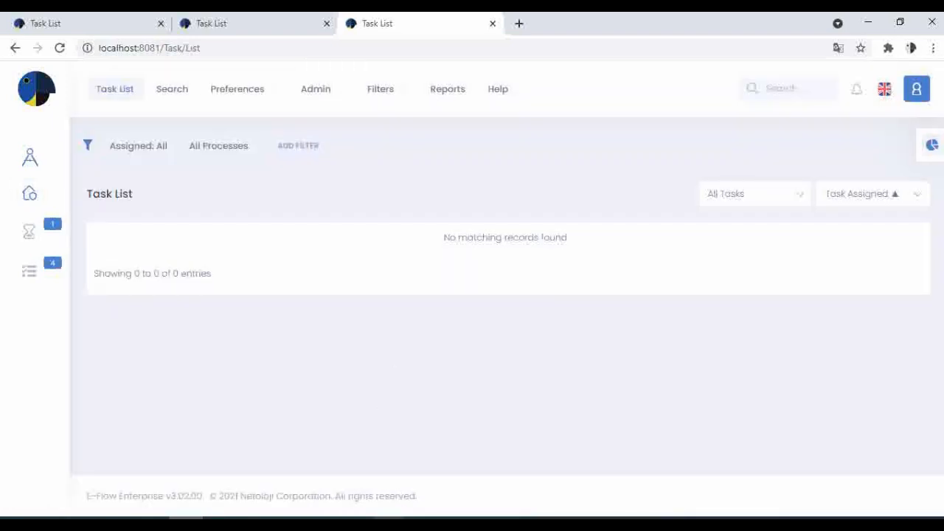
pyautogui.moveTo(392, 513)
pyautogui.click(447, 460)
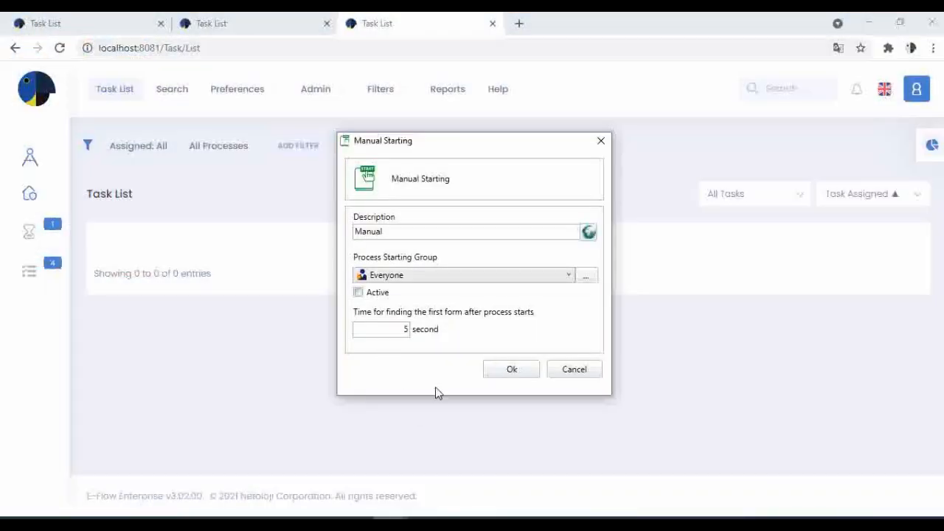
pyautogui.click(573, 368)
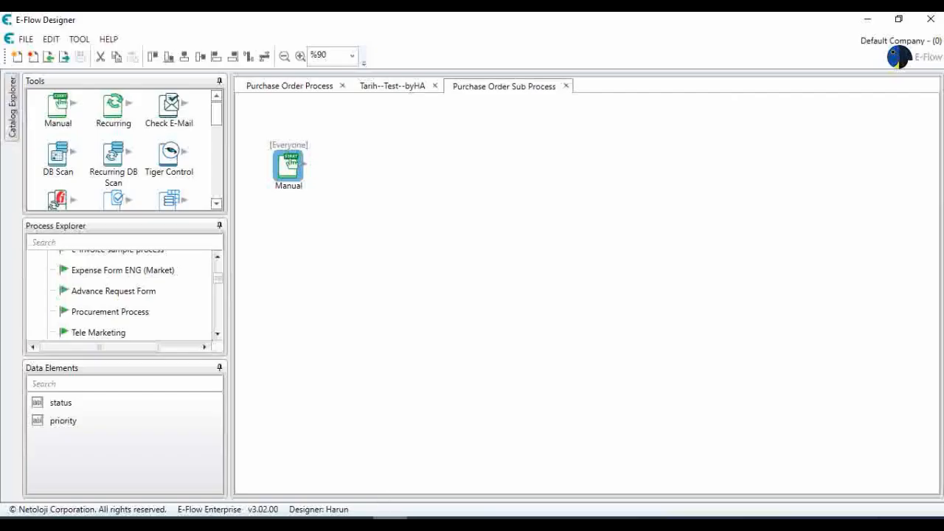
# Step: Deactivate the Manual start, set its description to Purchase Order Sub Process, accept it, and nudge the step slightly on the canvas
pyautogui.doubleClick(291, 175)
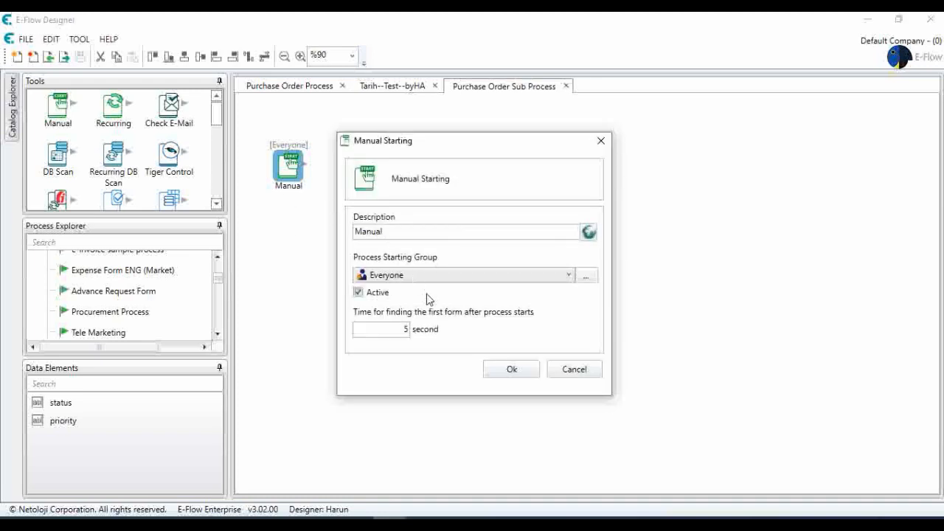
pyautogui.click(359, 291)
pyautogui.moveTo(432, 230); pyautogui.dragTo(257, 236)
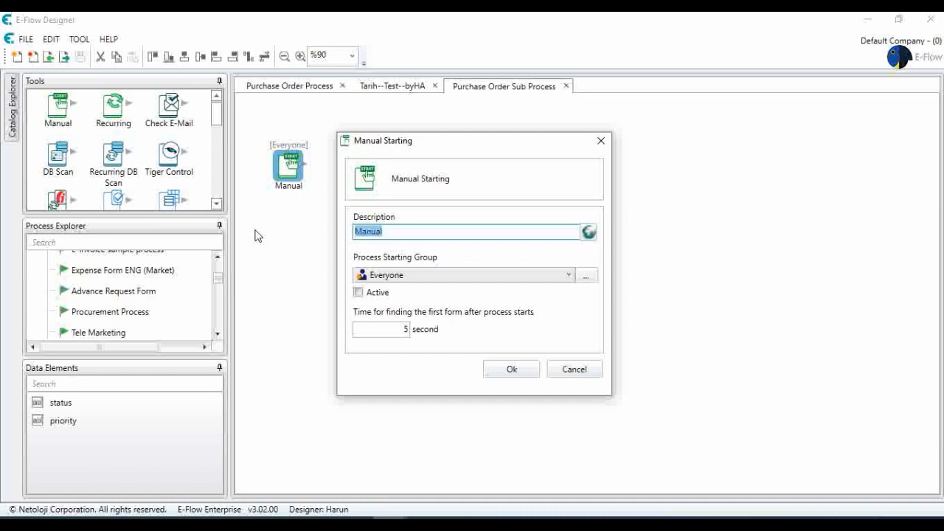
pyautogui.write('Pirchase')
pyautogui.press('BackSpace')
pyautogui.press('BackSpace')
pyautogui.press('BackSpace')
pyautogui.press('BackSpace')
pyautogui.press('BackSpace')
pyautogui.press('BackSpace')
pyautogui.press('BackSpace')
pyautogui.write('urchase Order')
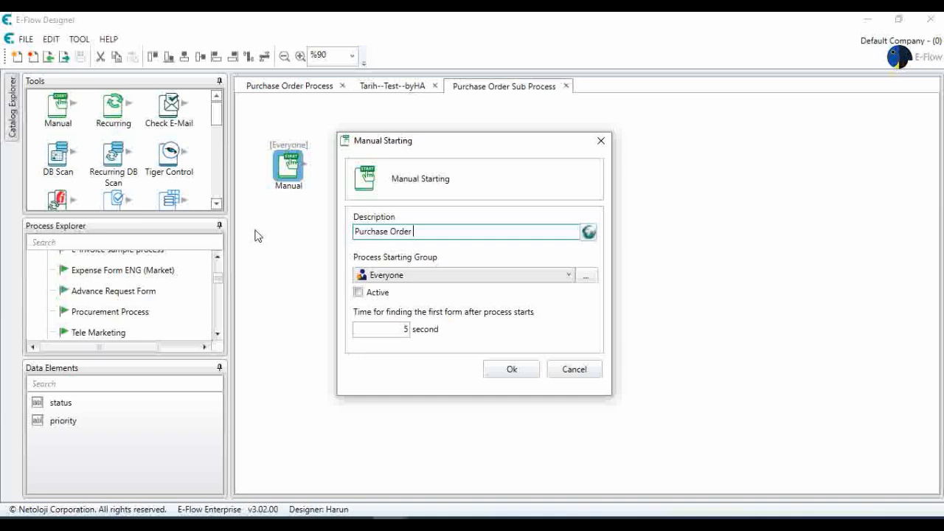
pyautogui.write(' Sub Process')
pyautogui.click(508, 366)
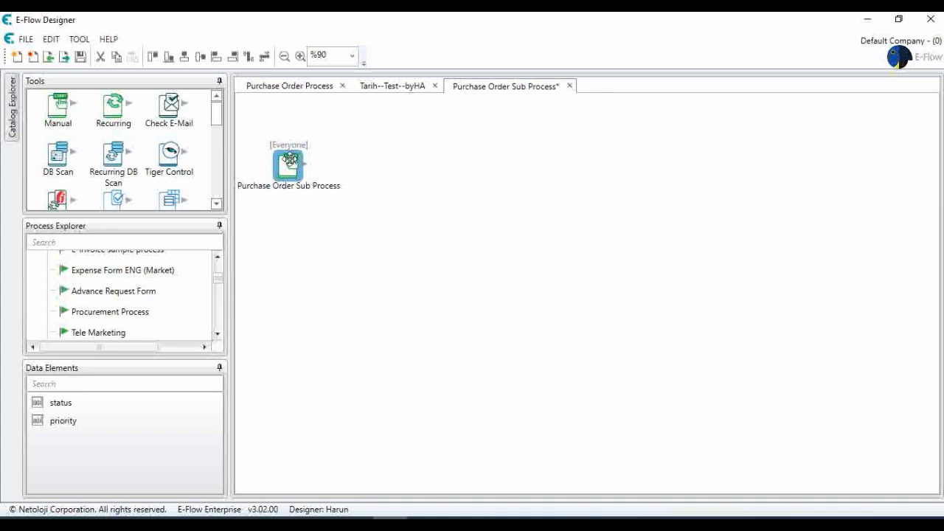
pyautogui.moveTo(294, 160); pyautogui.dragTo(301, 161)
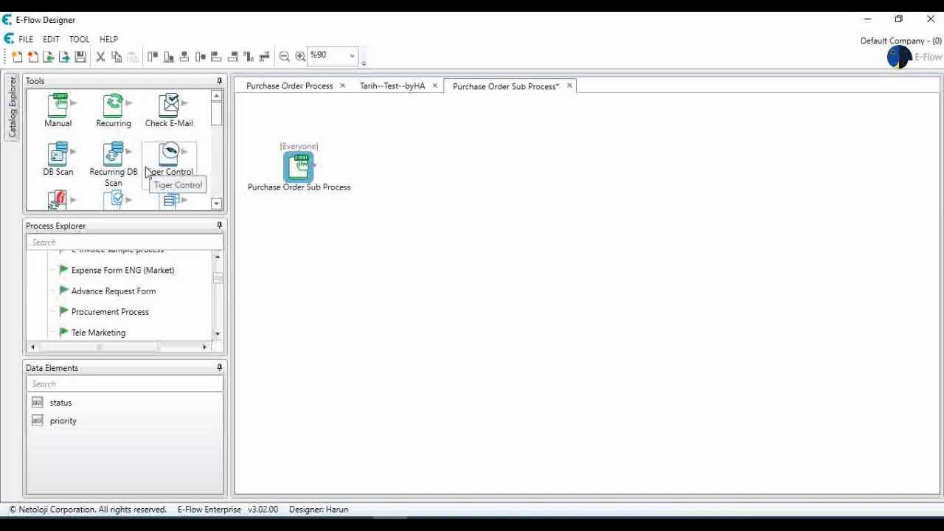
# Step: Add a String data element named Supplier Name to the sub process
pyautogui.rightClick(137, 442)
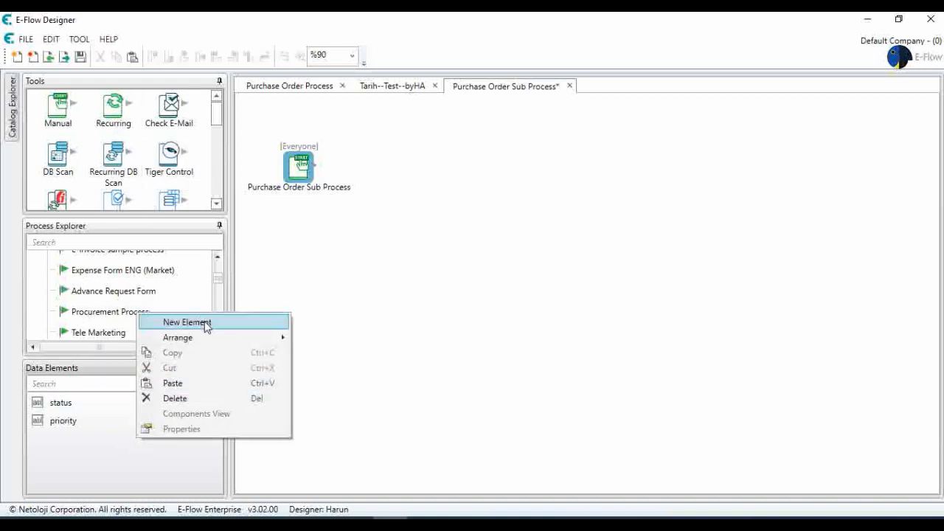
pyautogui.click(207, 324)
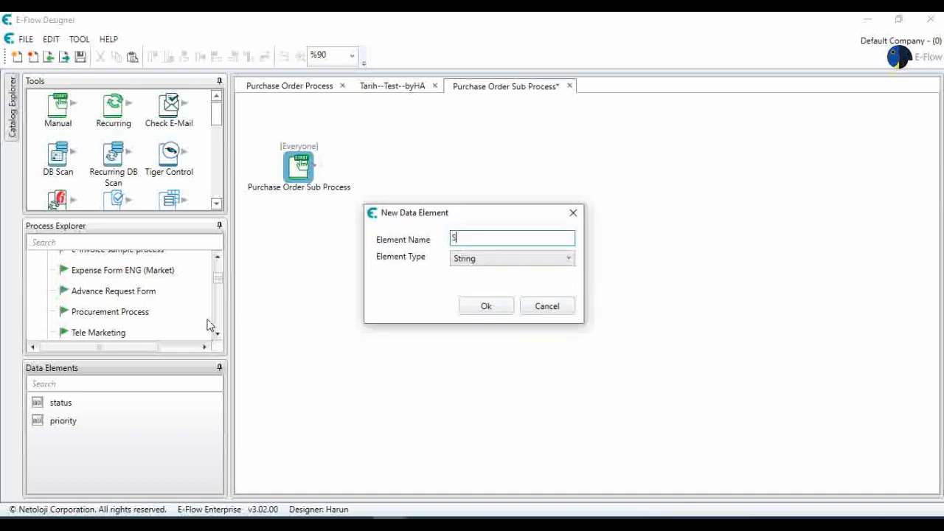
pyautogui.write('Supplier Nasm')
pyautogui.click(476, 308)
# Step: Add a String data element named Supplier Email to the sub process
pyautogui.rightClick(113, 456)
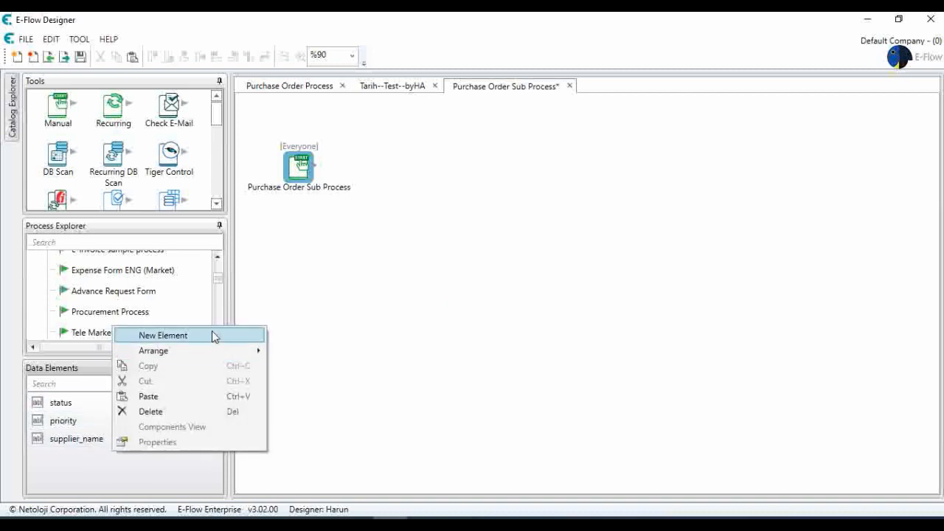
pyautogui.click(213, 336)
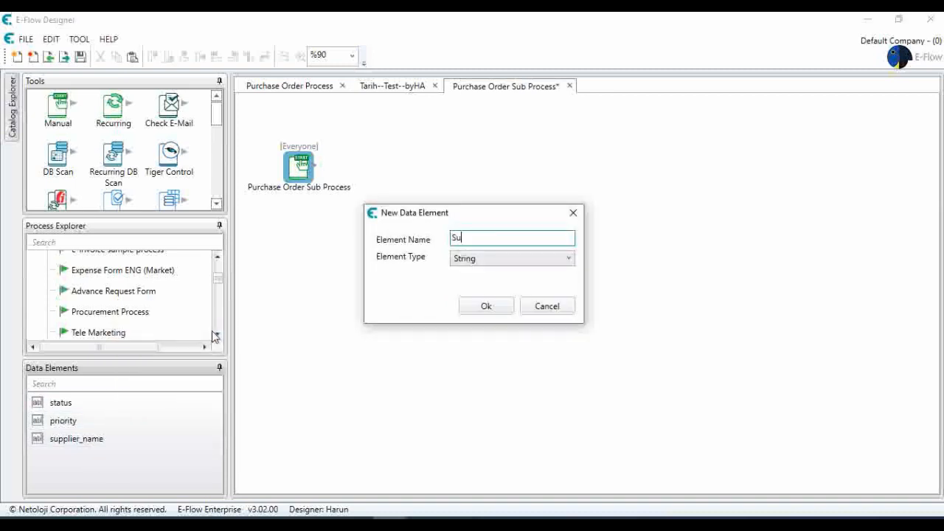
pyautogui.write('Supplier Email')
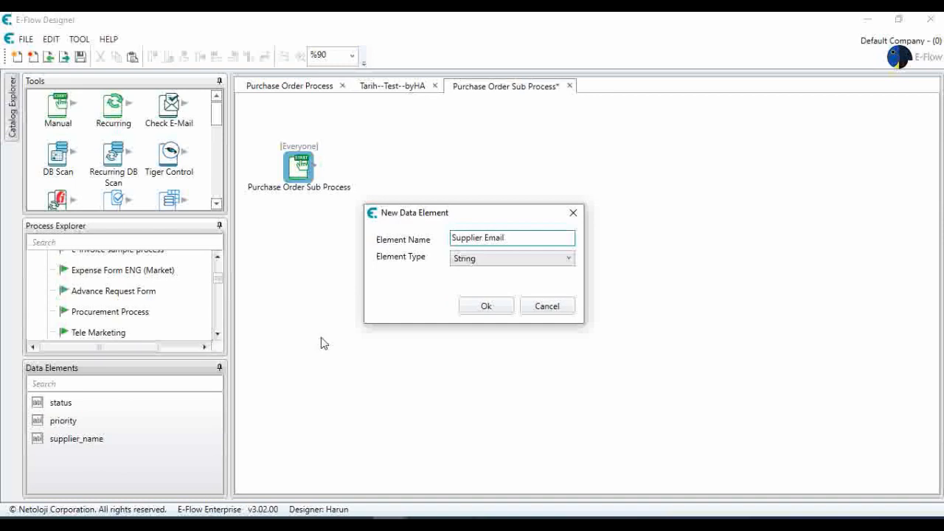
pyautogui.click(474, 310)
# Step: Add a data element named Notes with the Memo type
pyautogui.rightClick(113, 467)
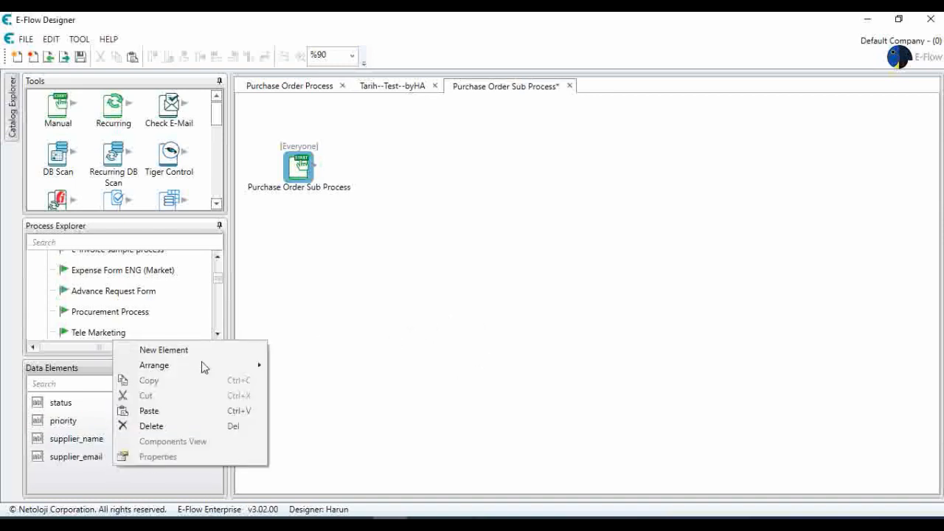
pyautogui.click(206, 350)
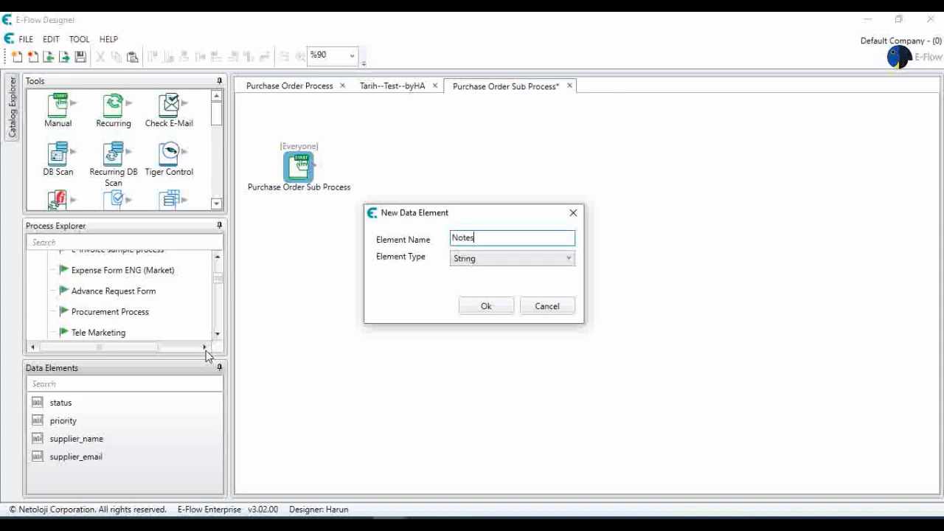
pyautogui.click(524, 260)
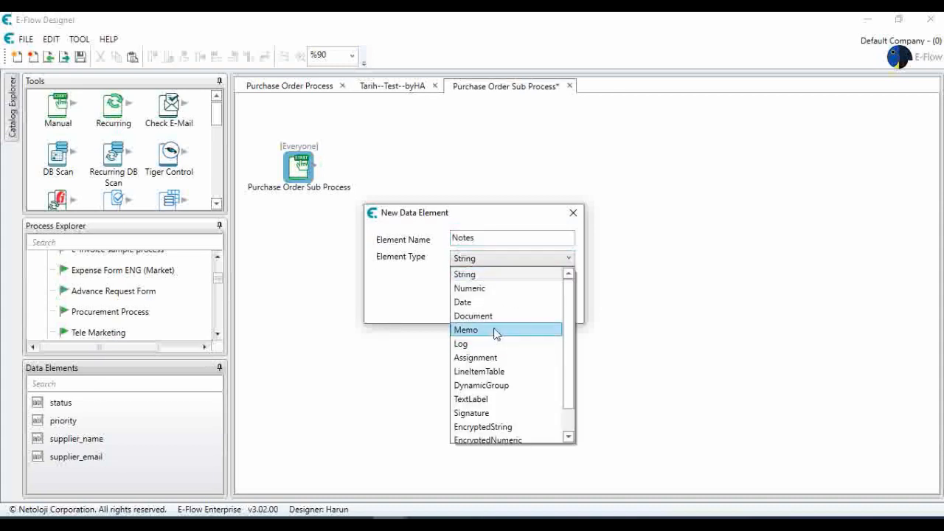
pyautogui.click(497, 333)
pyautogui.click(483, 311)
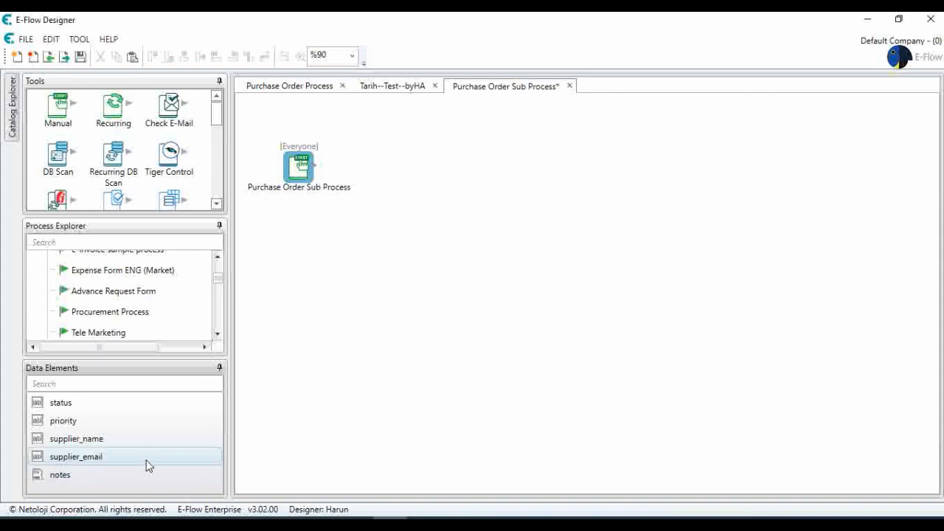
# Step: Add a data element named Order Table with the LineItemTable type
pyautogui.rightClick(148, 473)
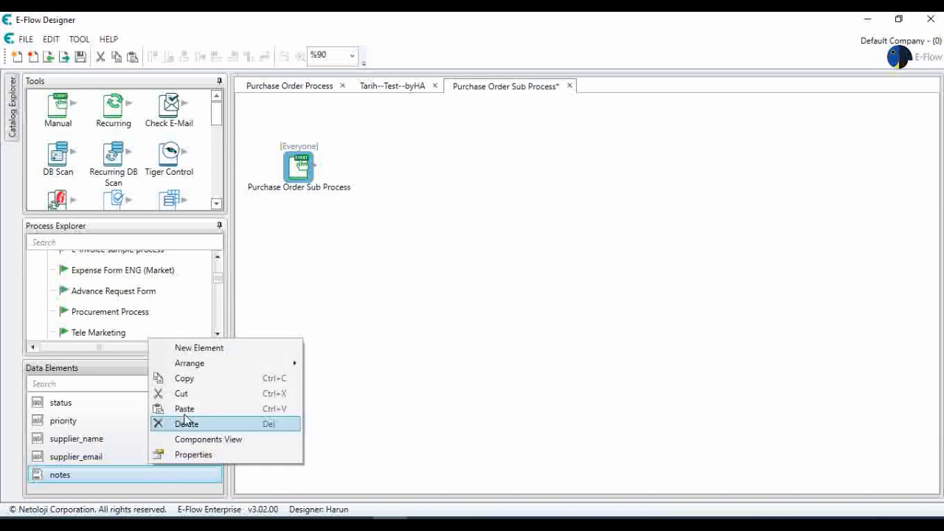
pyautogui.click(209, 350)
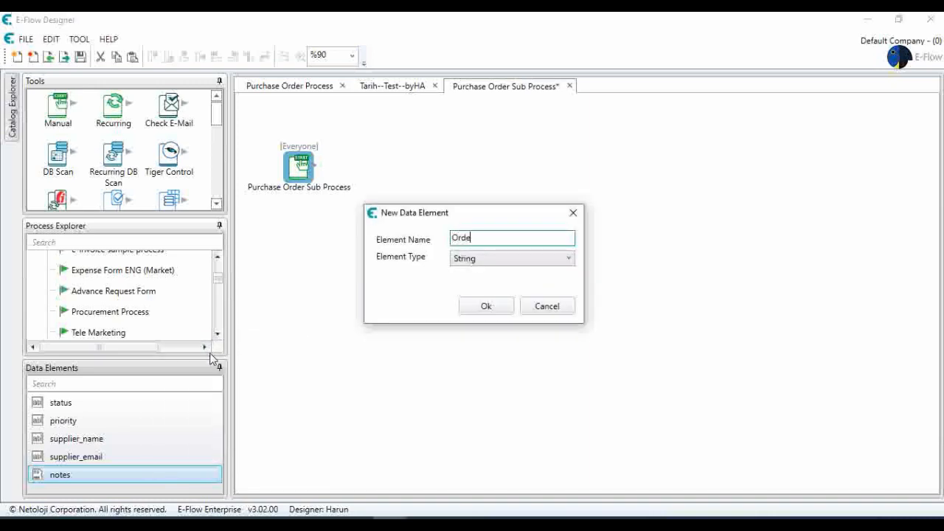
pyautogui.write('Order Table')
pyautogui.click(476, 259)
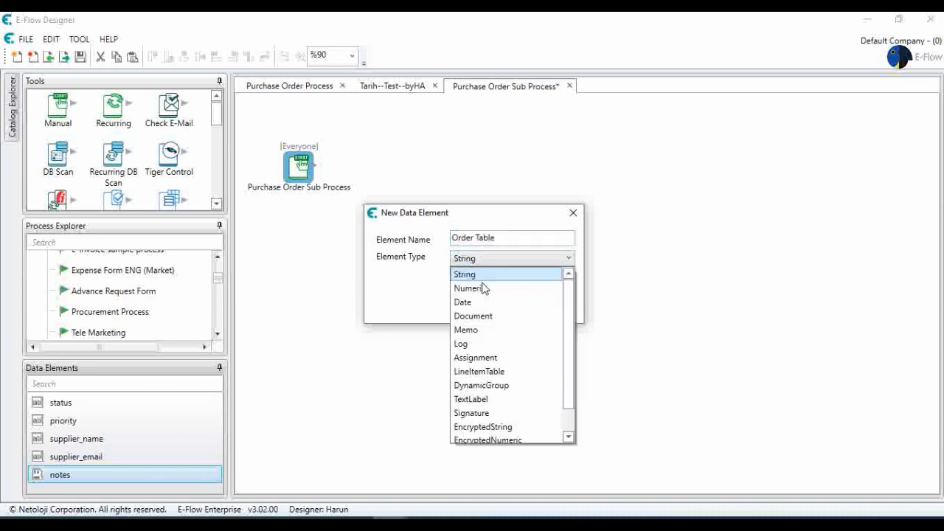
pyautogui.click(503, 371)
pyautogui.click(483, 305)
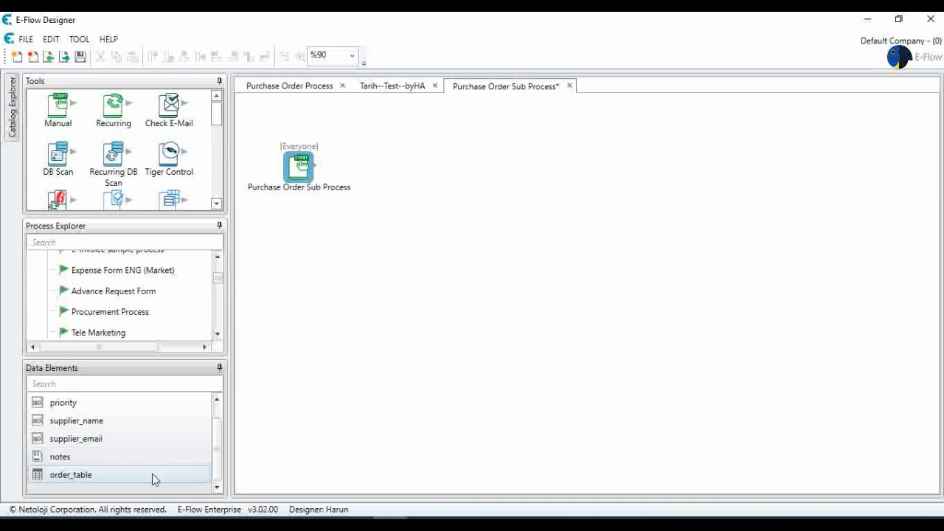
# Step: Add a String data element named Purchase Order Number to the sub process
pyautogui.rightClick(152, 475)
pyautogui.click(203, 357)
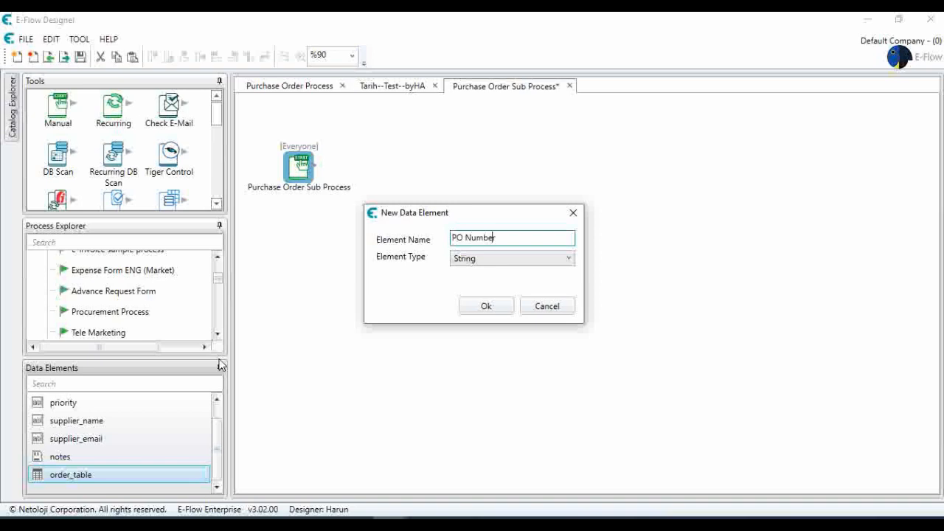
pyautogui.press('BackSpace')
pyautogui.press('BackSpace')
pyautogui.write('Purchase Order')
pyautogui.click(494, 311)
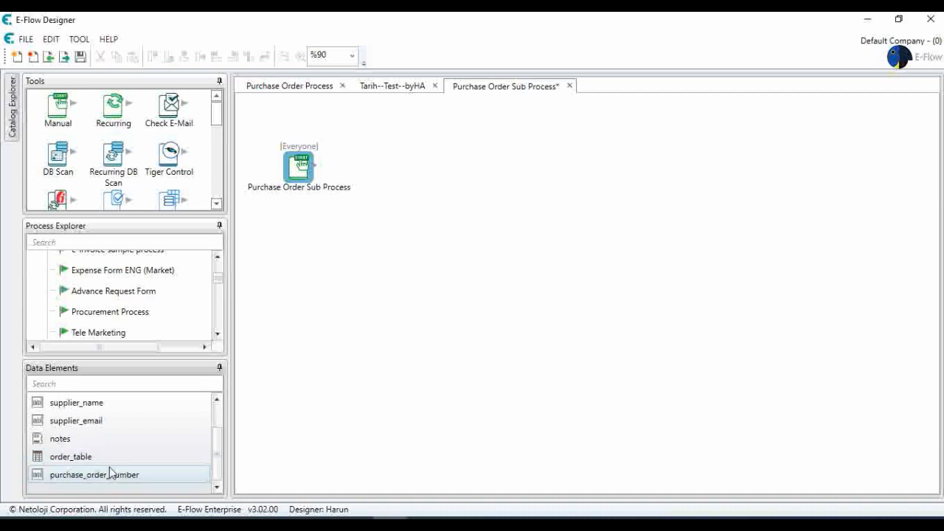
# Step: Add a Task Form, connect the manual start to it, and set its description to "Pruchase Order Form"
pyautogui.scroll(-2, 110, 154)
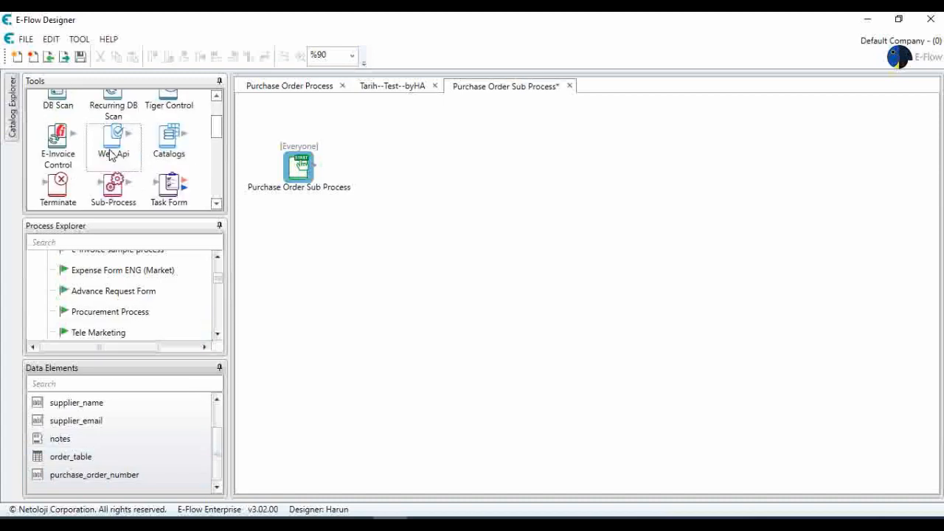
pyautogui.moveTo(153, 197); pyautogui.dragTo(477, 173)
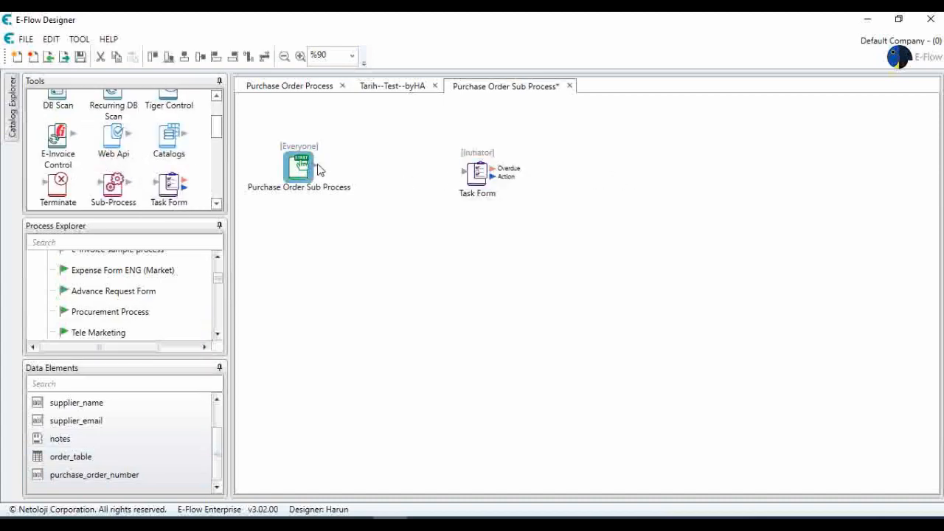
pyautogui.moveTo(317, 167); pyautogui.dragTo(493, 171)
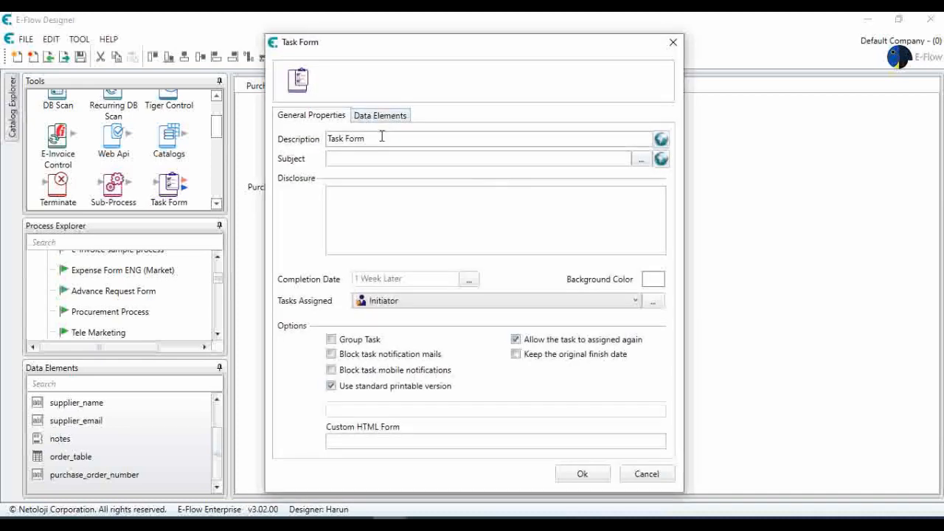
pyautogui.write('Order')
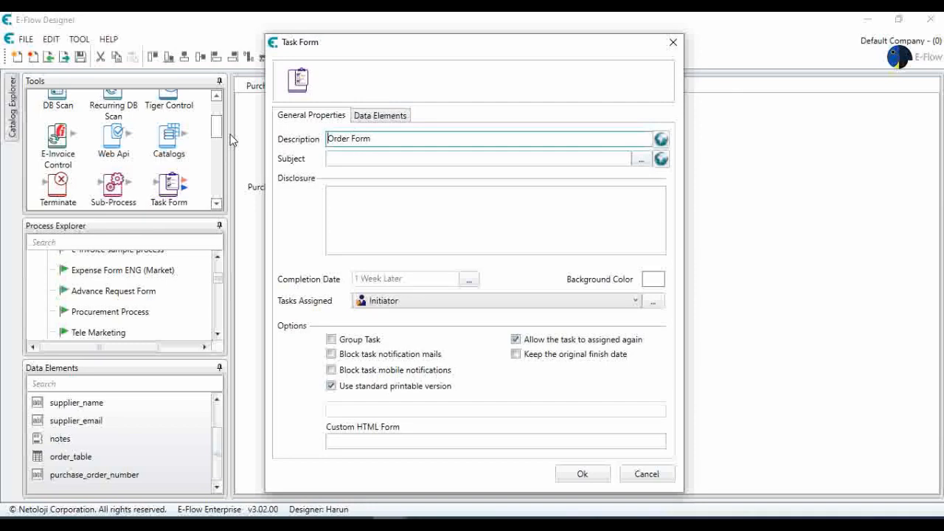
pyautogui.write('Pruchase')
# Step: Set the form's subject formula to "PO number %purchase_order_number% Purchase Order"
pyautogui.click(641, 159)
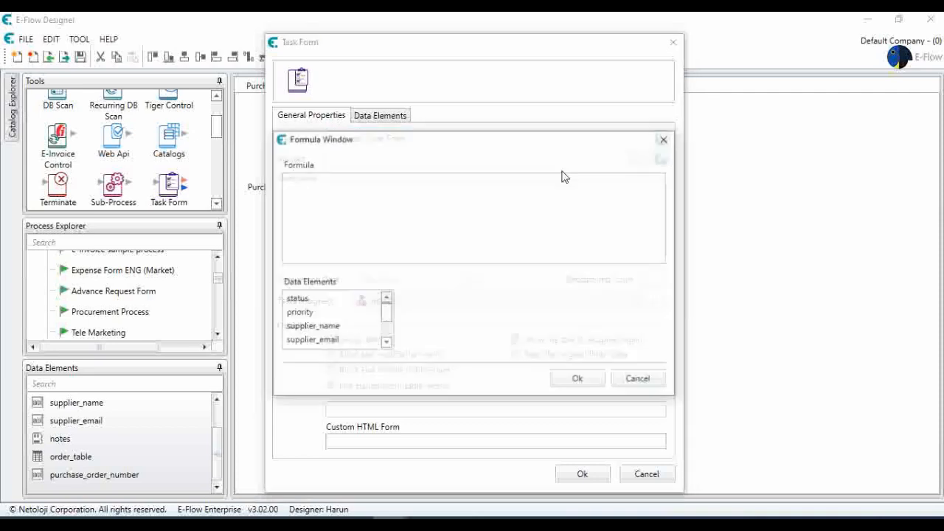
pyautogui.click(349, 207)
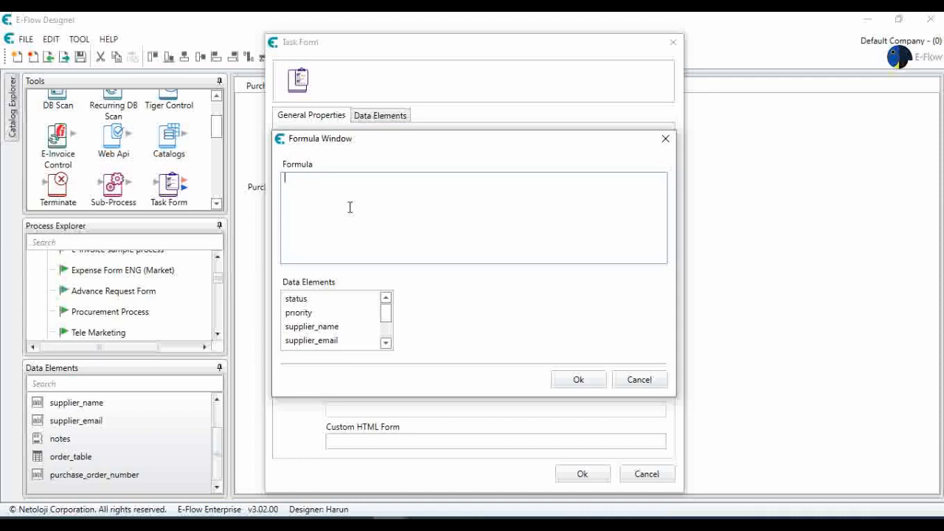
pyautogui.write('PO number')
pyautogui.moveTo(388, 322); pyautogui.dragTo(387, 341)
pyautogui.doubleClick(369, 340)
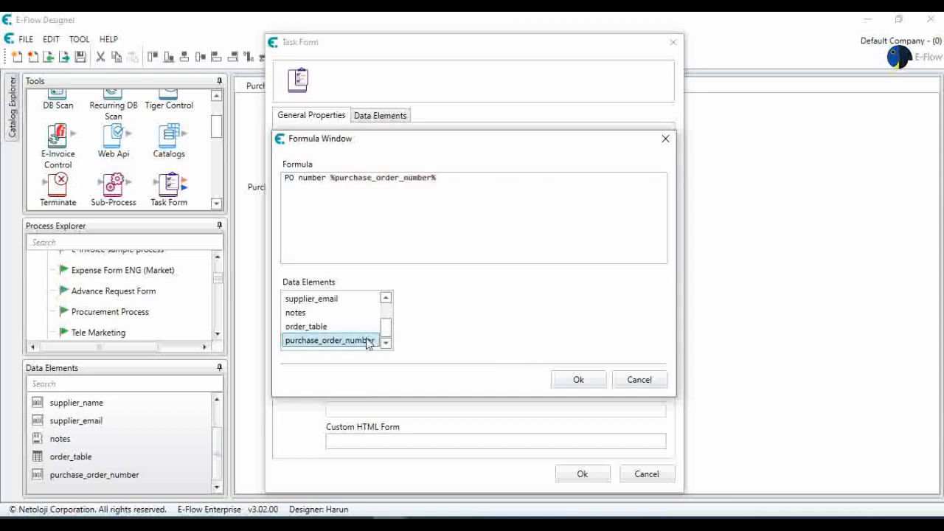
pyautogui.click(500, 183)
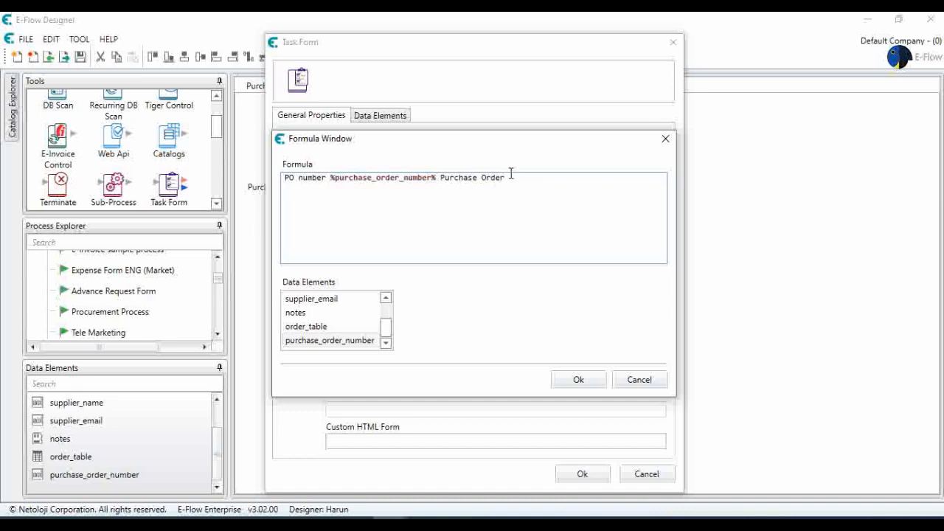
pyautogui.click(580, 380)
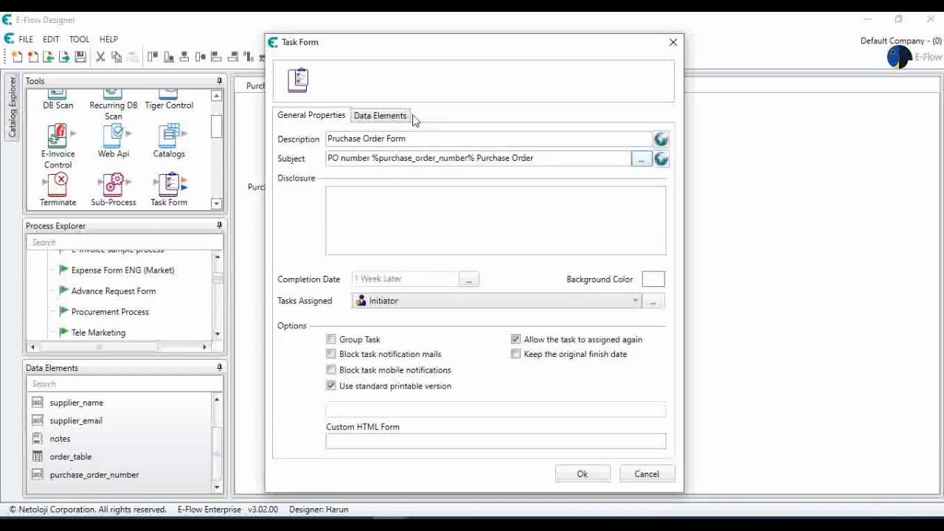
# Step: Show the order_table and purchase_order_number data elements on the form as read-only
pyautogui.click(377, 118)
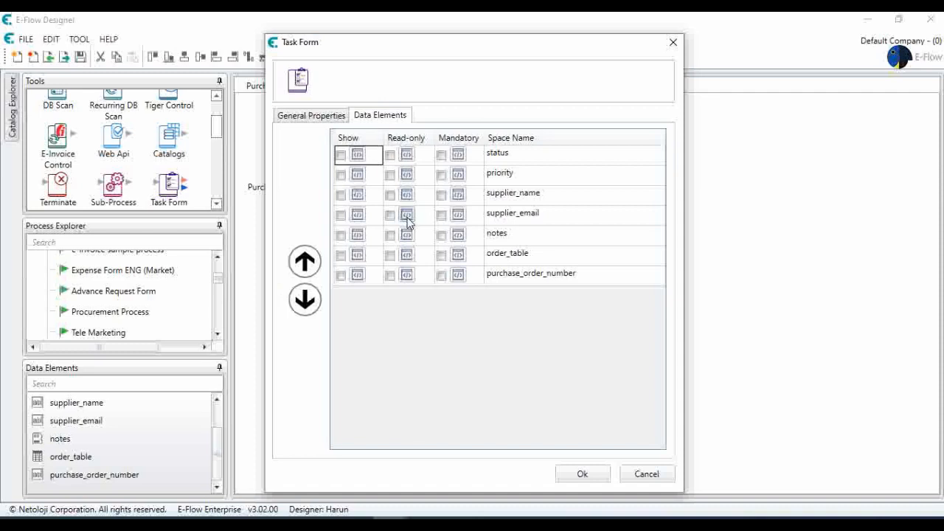
pyautogui.click(390, 255)
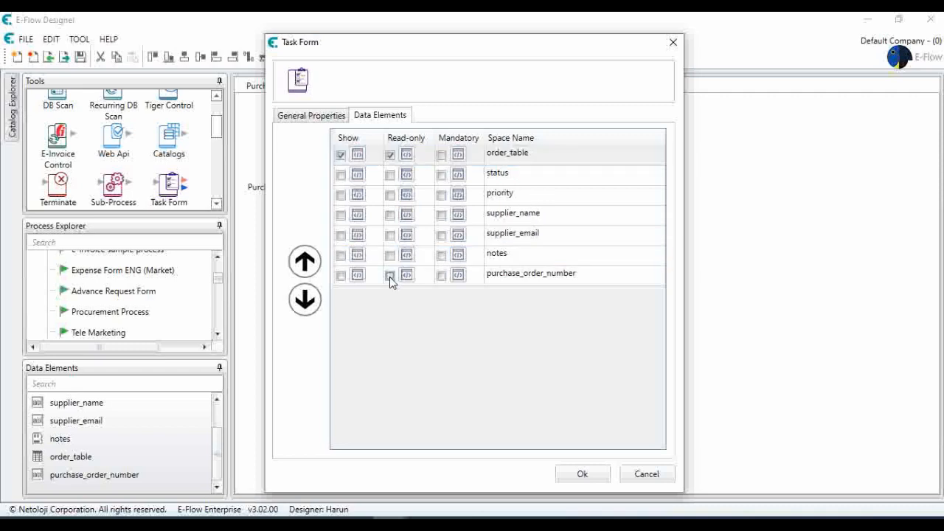
pyautogui.click(390, 276)
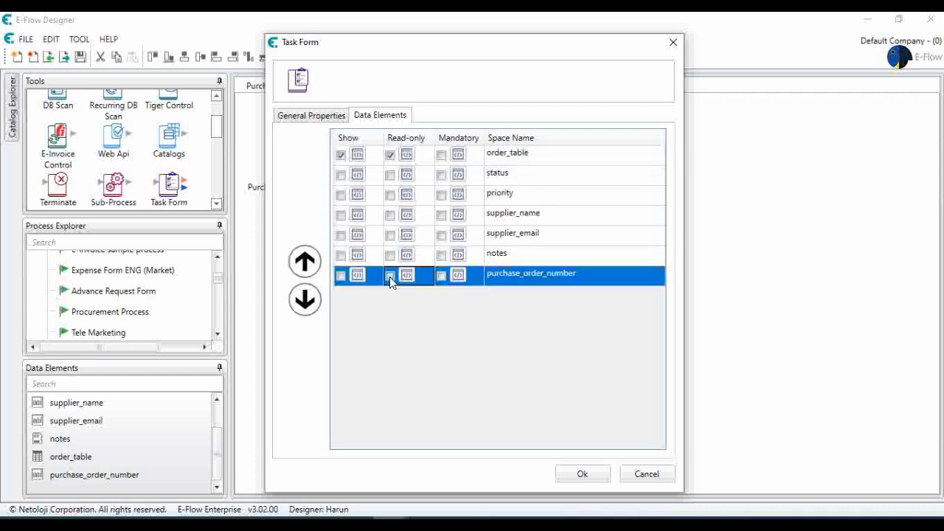
pyautogui.click(594, 478)
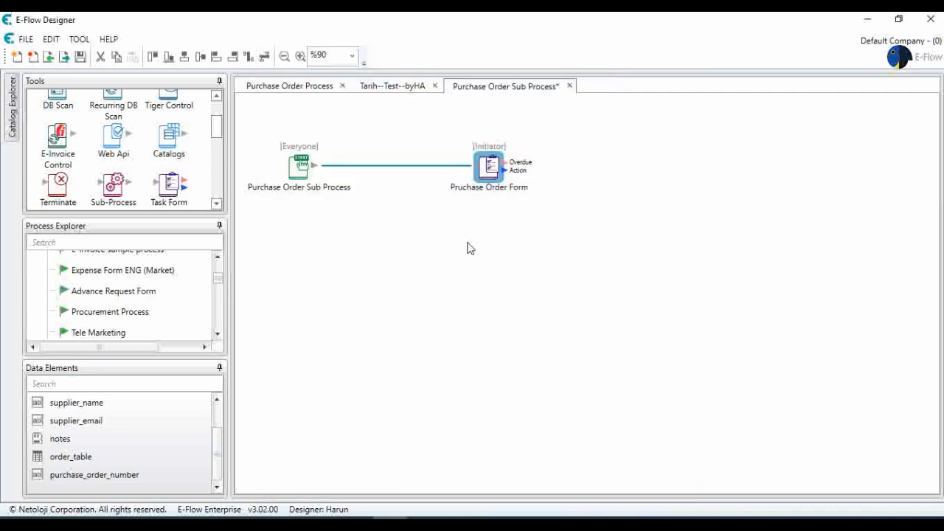
# Step: Add a Send Email step after the order form and connect the form's Action output to it
pyautogui.scroll(-1, 169, 154)
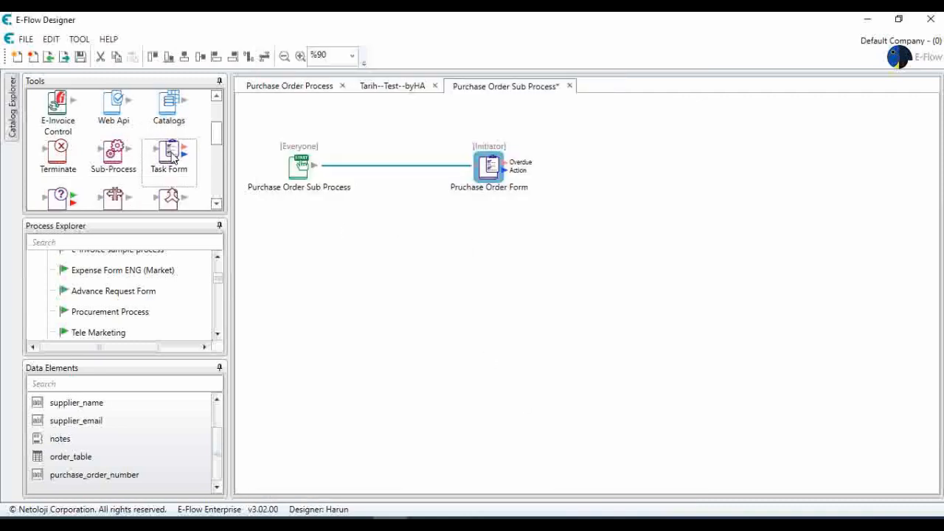
pyautogui.scroll(-1, 169, 153)
pyautogui.scroll(-2, 104, 151)
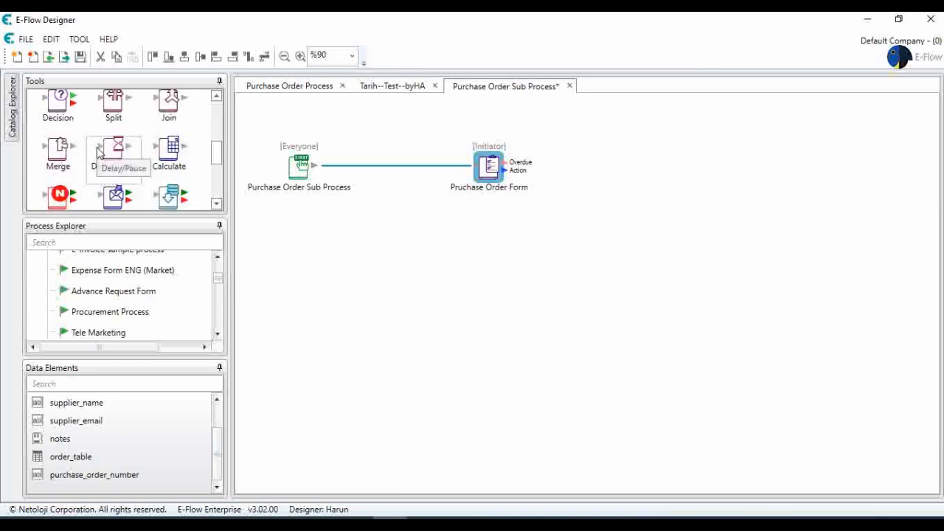
pyautogui.moveTo(115, 166); pyautogui.dragTo(610, 177)
pyautogui.moveTo(506, 170); pyautogui.dragTo(606, 170)
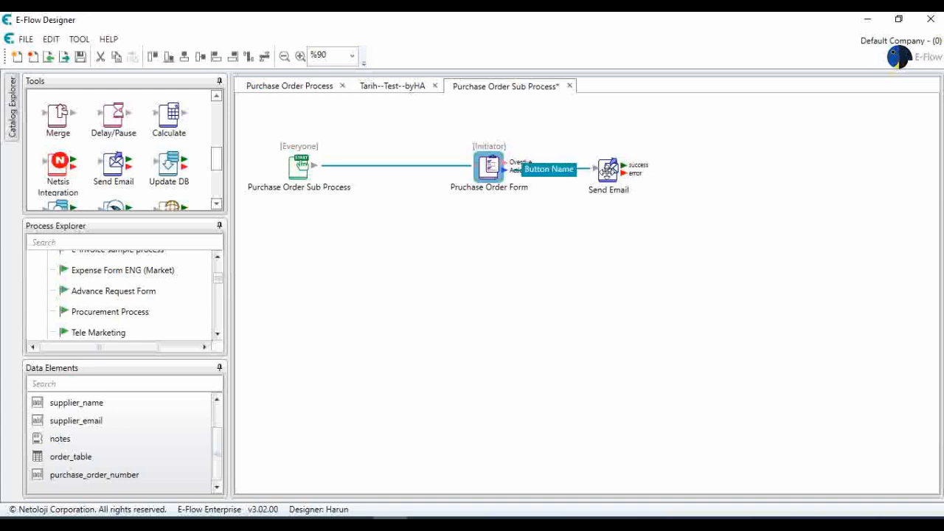
# Step: Set the text of the form's action button to Submit and its background color to dark blue
pyautogui.doubleClick(561, 172)
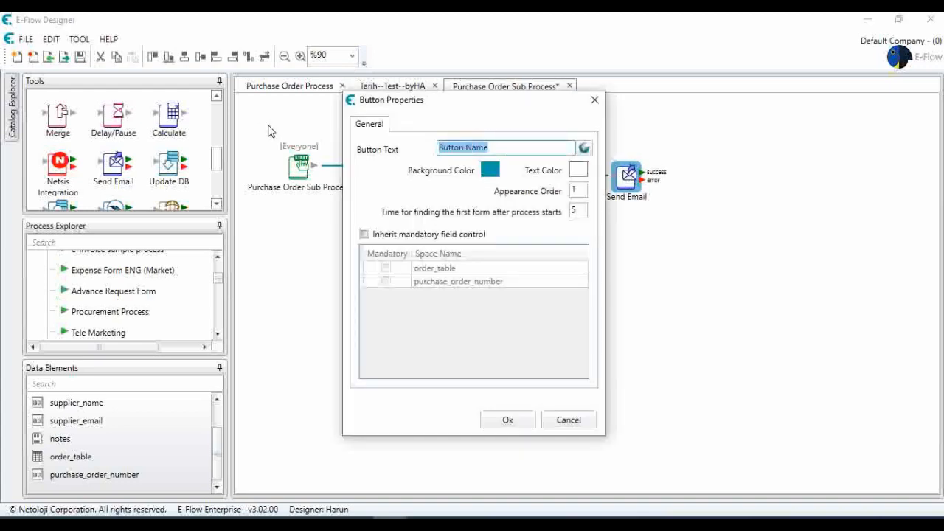
pyautogui.write('Submit')
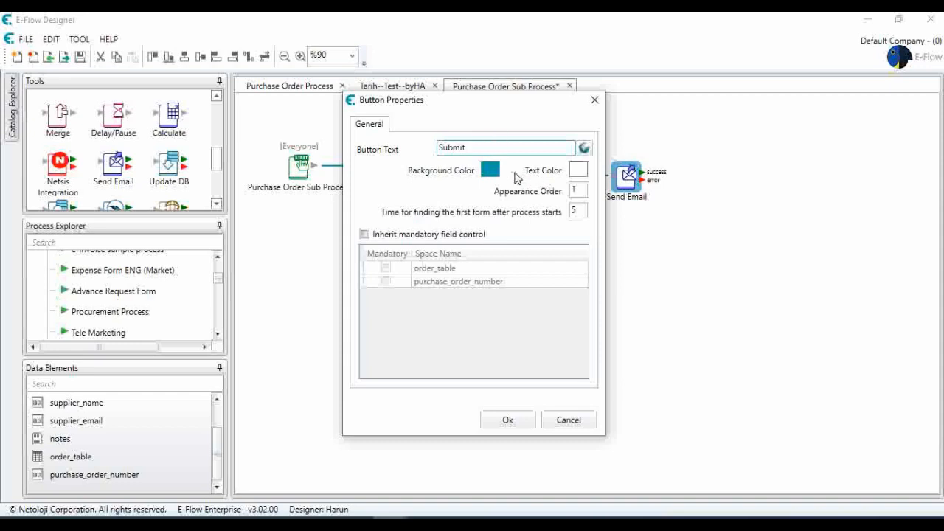
pyautogui.click(489, 170)
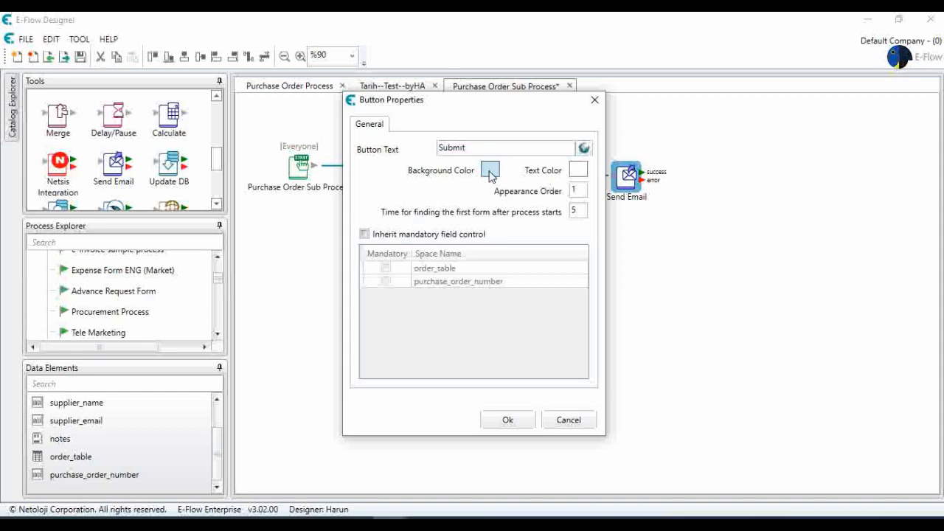
pyautogui.click(543, 249)
pyautogui.click(480, 361)
pyautogui.click(509, 420)
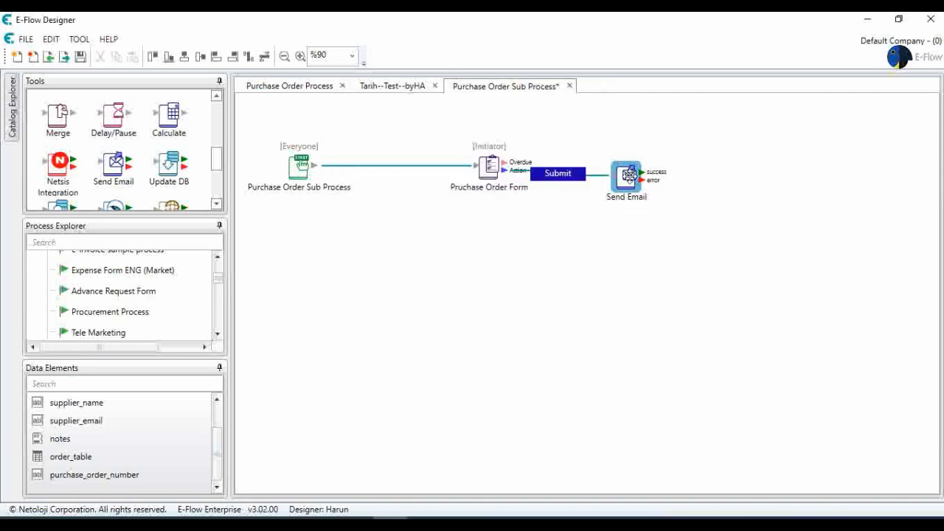
# Step: Set the Send Email recipient to the supplier_email data element and check the step's text and HTML content
pyautogui.doubleClick(627, 176)
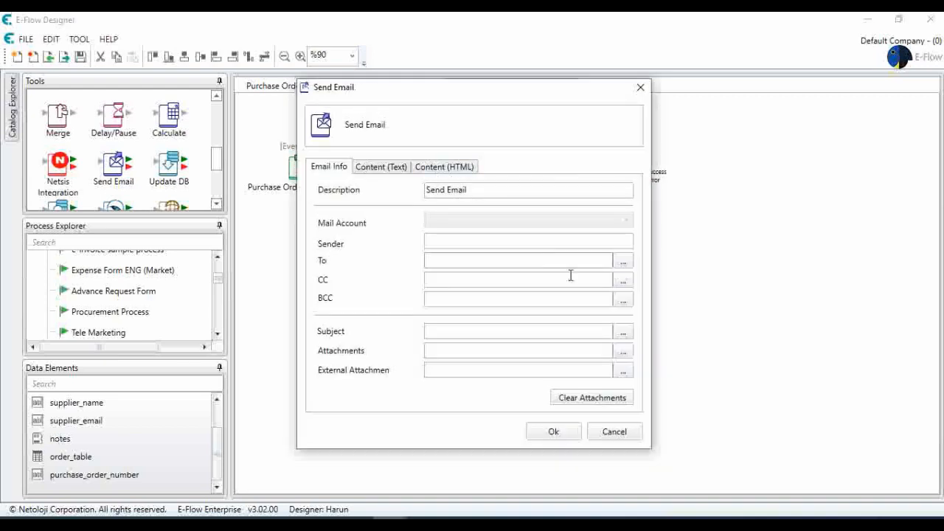
pyautogui.click(623, 262)
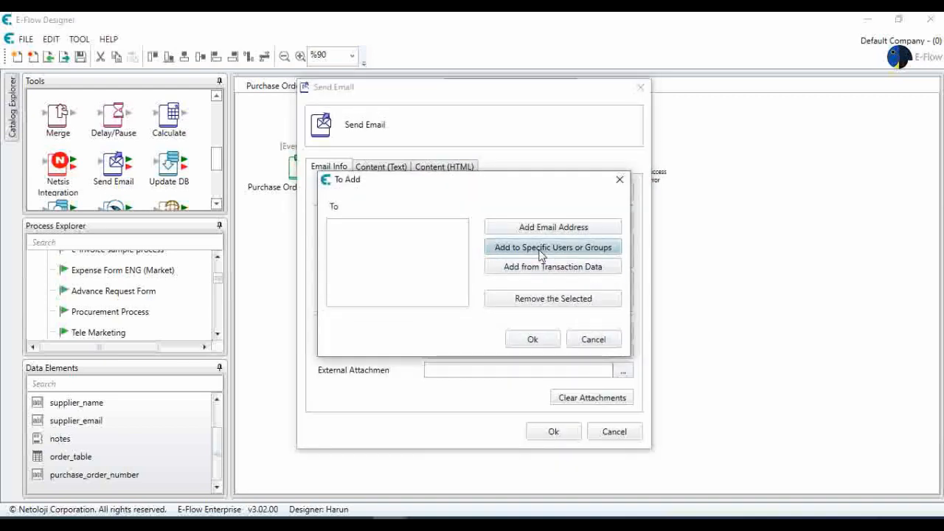
pyautogui.click(549, 268)
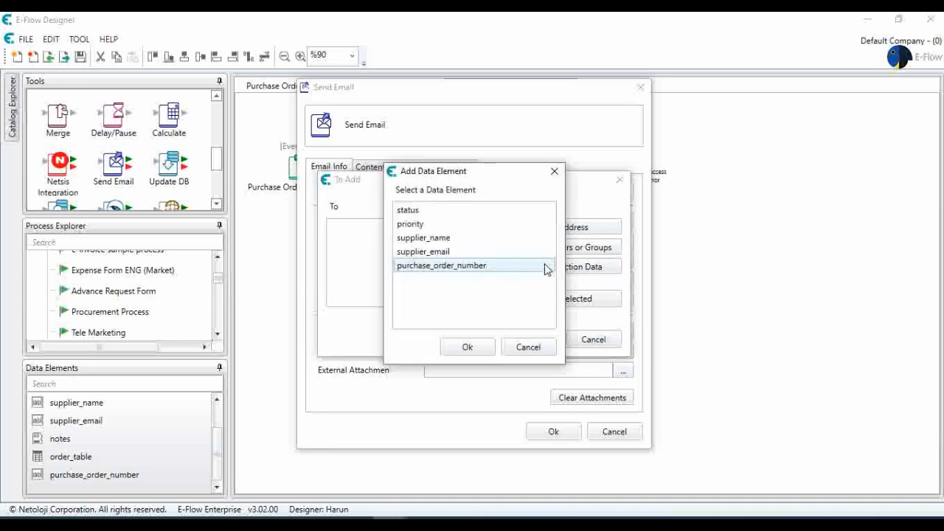
pyautogui.click(445, 258)
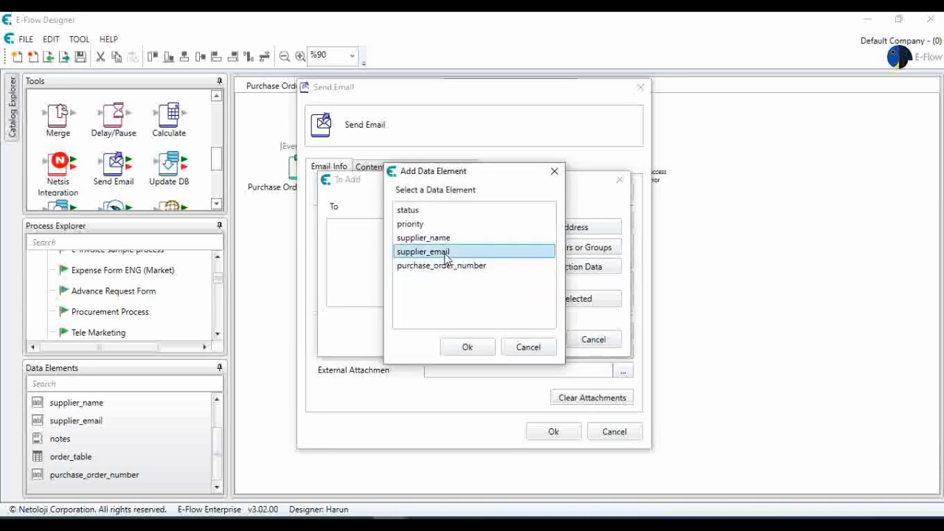
pyautogui.click(479, 351)
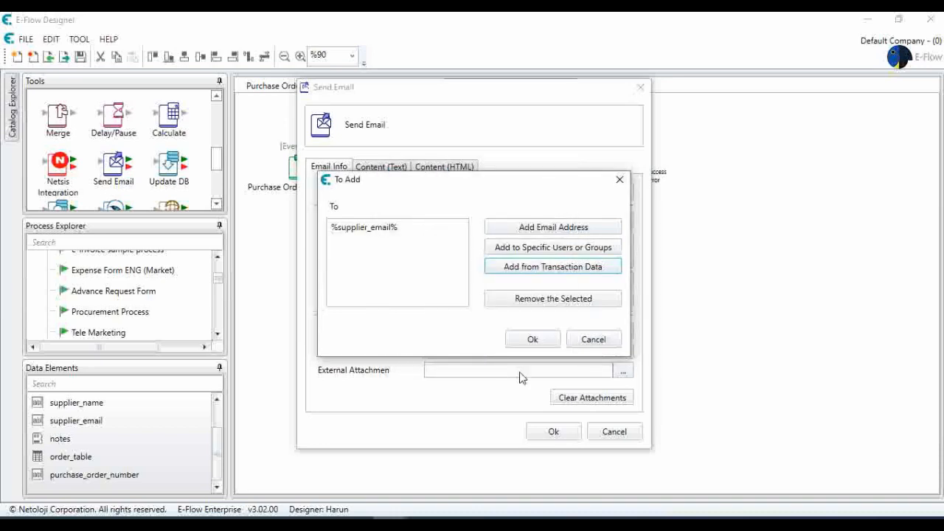
pyautogui.click(534, 340)
pyautogui.click(383, 168)
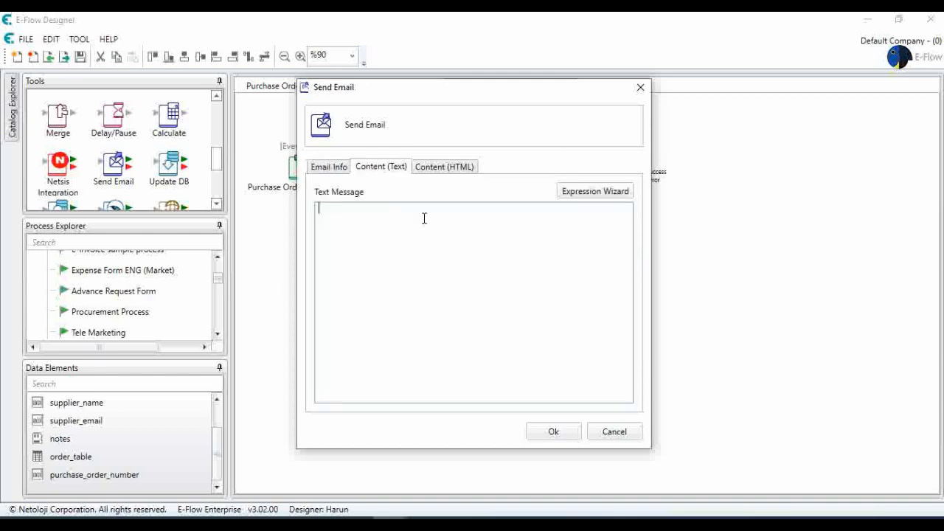
pyautogui.click(447, 168)
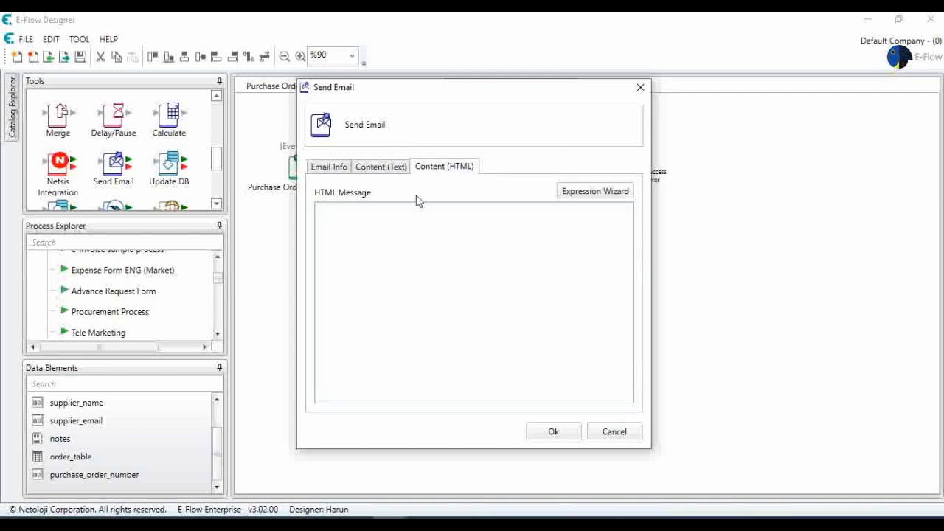
pyautogui.click(380, 169)
pyautogui.click(557, 434)
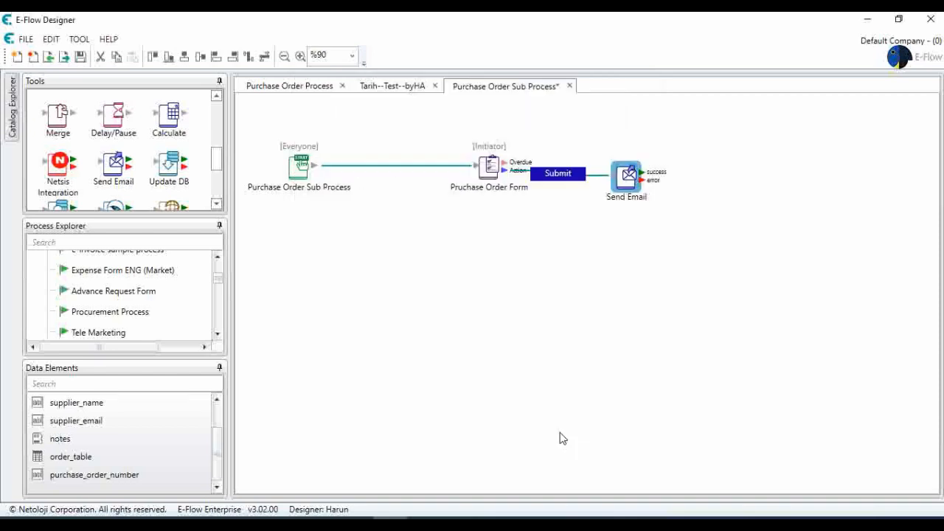
# Step: Move the Send Email step lower and connect its success output to a new Terminate step
pyautogui.moveTo(625, 188); pyautogui.dragTo(651, 228)
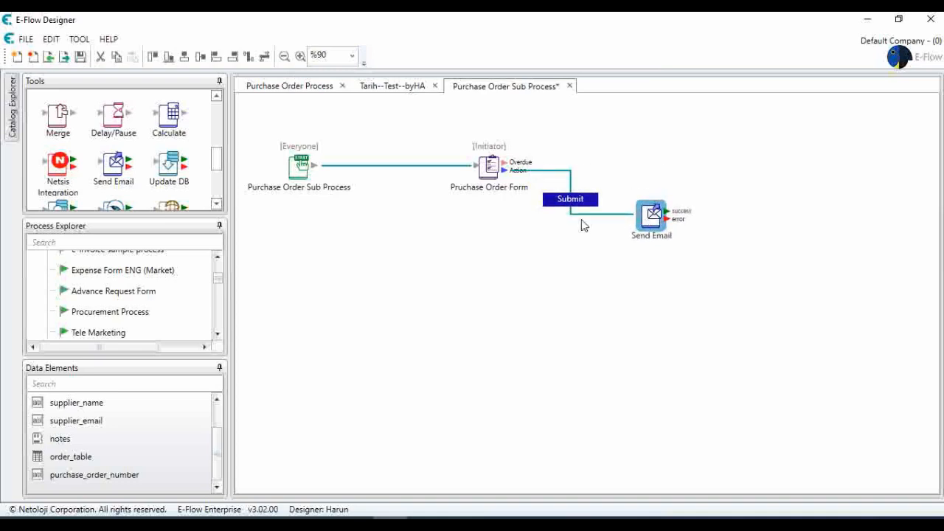
pyautogui.scroll(-3, 192, 177)
pyautogui.scroll(3, 165, 176)
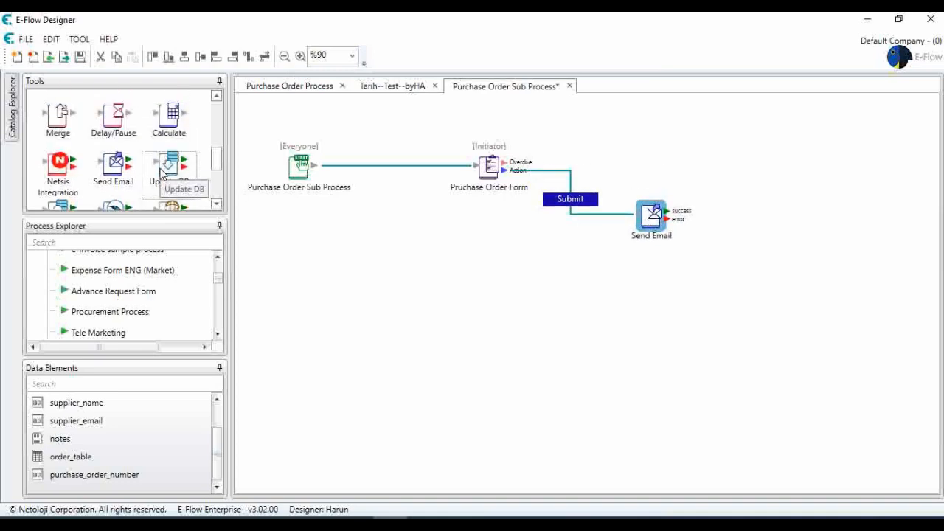
pyautogui.scroll(-3, 162, 173)
pyautogui.scroll(-2, 163, 173)
pyautogui.scroll(5, 162, 162)
pyautogui.scroll(-2, 163, 151)
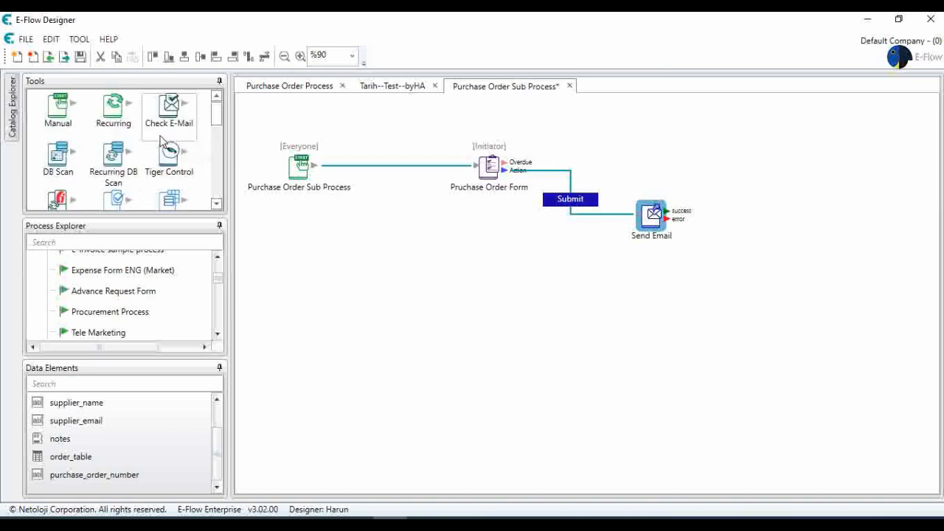
pyautogui.scroll(-1, 163, 150)
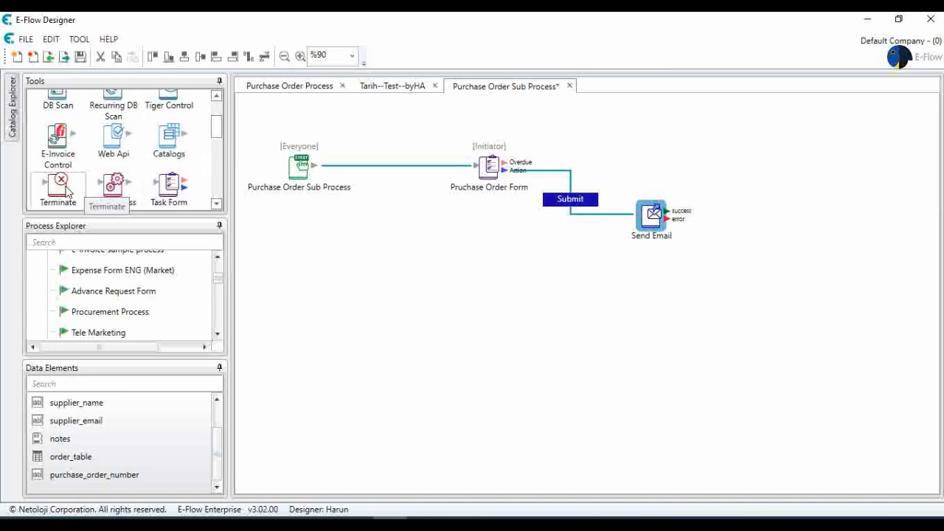
pyautogui.moveTo(113, 185); pyautogui.dragTo(746, 184)
pyautogui.moveTo(669, 210); pyautogui.dragTo(758, 183)
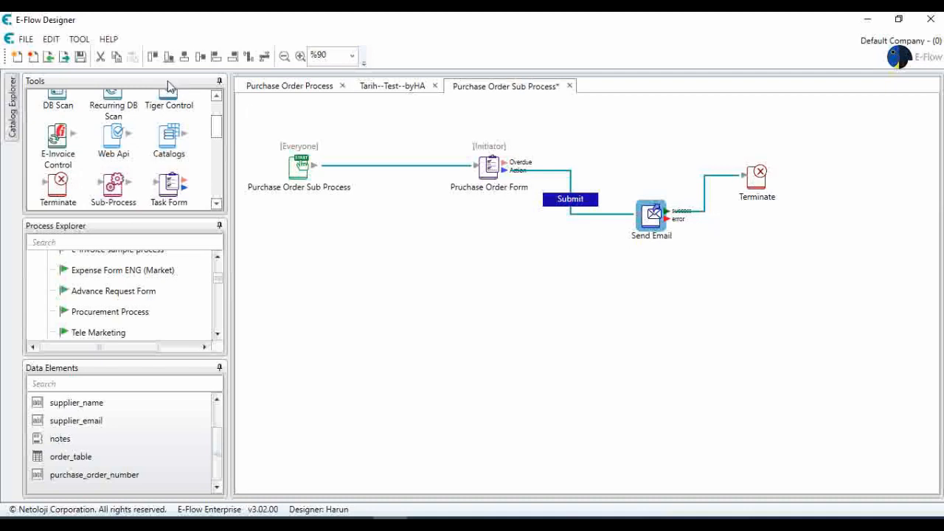
# Step: Save the Purchase Order Sub Process and locate it in the list of processes
pyautogui.click(81, 56)
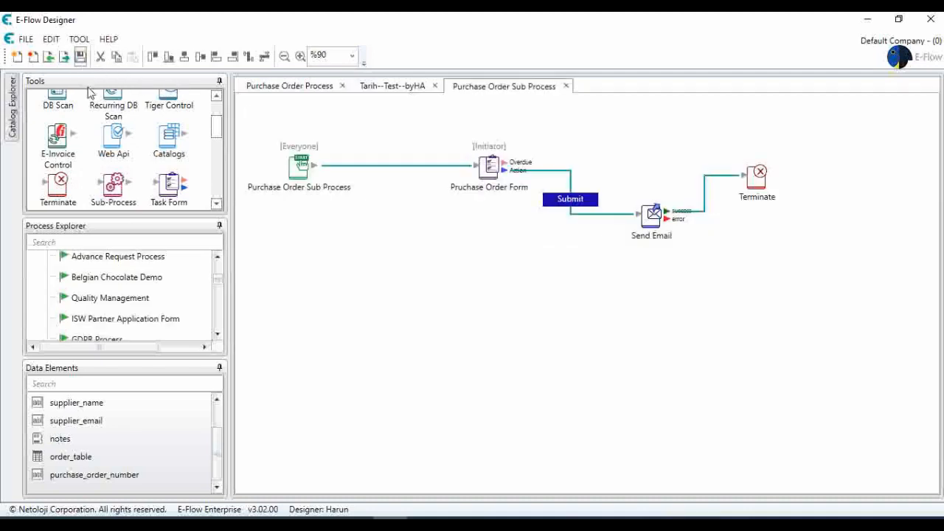
pyautogui.scroll(5, 140, 305)
pyautogui.scroll(-3, 137, 301)
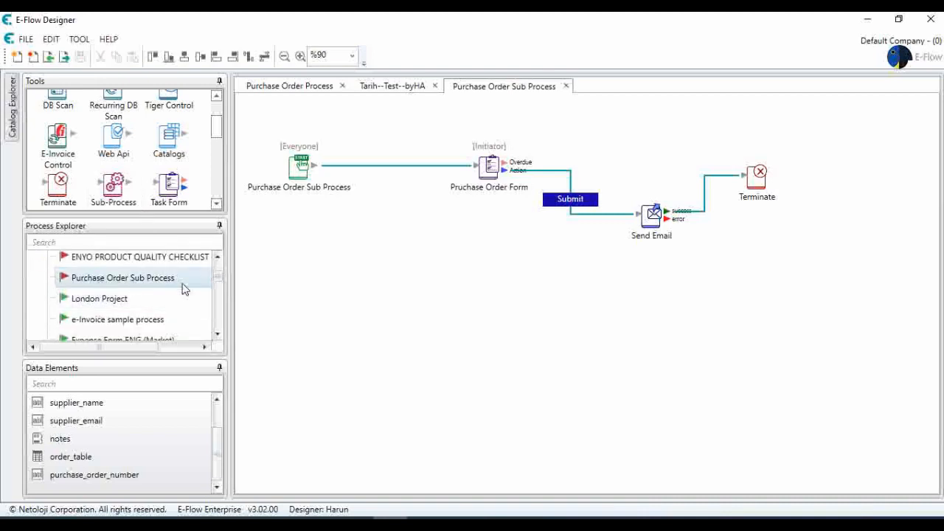
# Step: In the Purchase Order Process, set the Sub-Process step's starting point to Purchase Order Sub Process:Purchase Order Sub Process
pyautogui.click(298, 87)
pyautogui.scroll(-3, 411, 241)
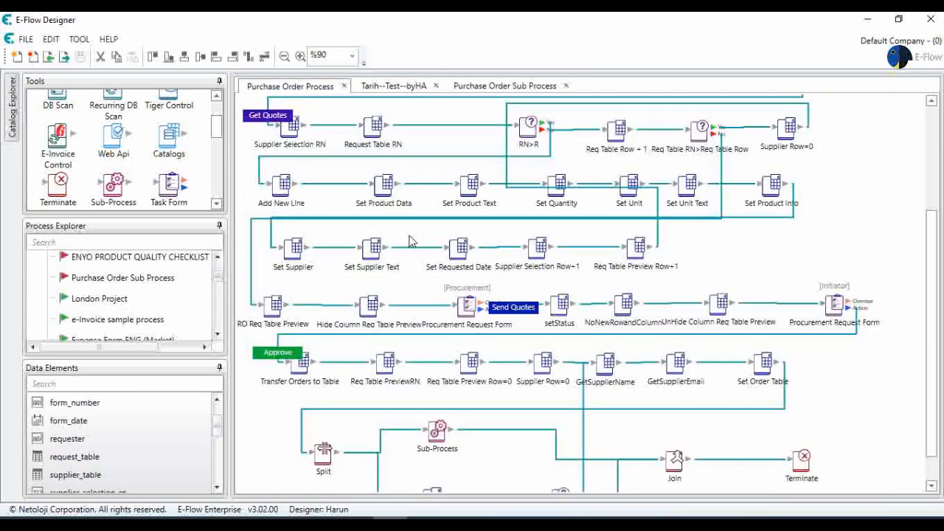
pyautogui.scroll(-1, 410, 241)
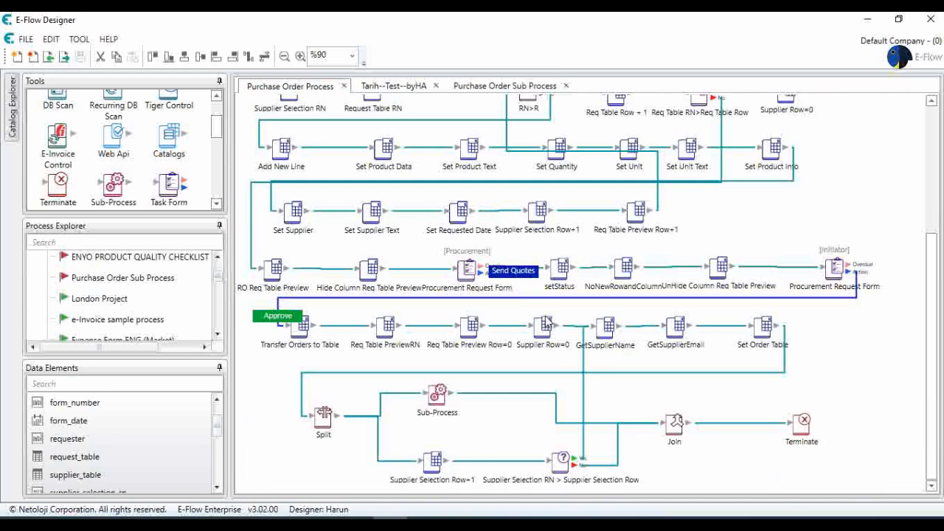
pyautogui.doubleClick(433, 390)
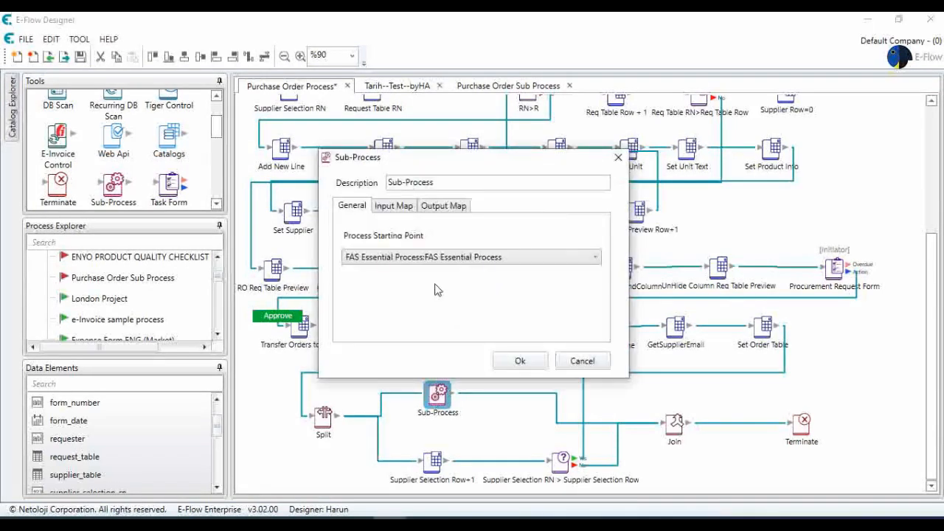
pyautogui.click(438, 260)
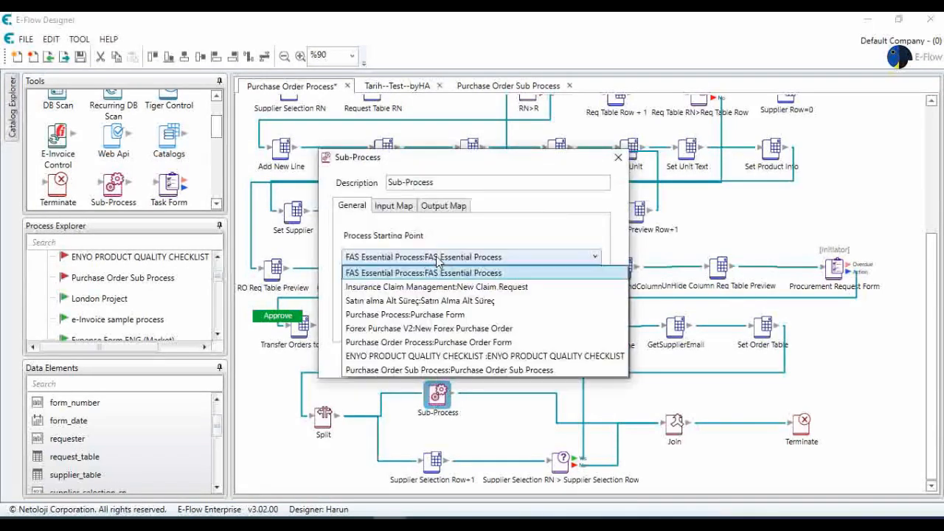
pyautogui.click(467, 370)
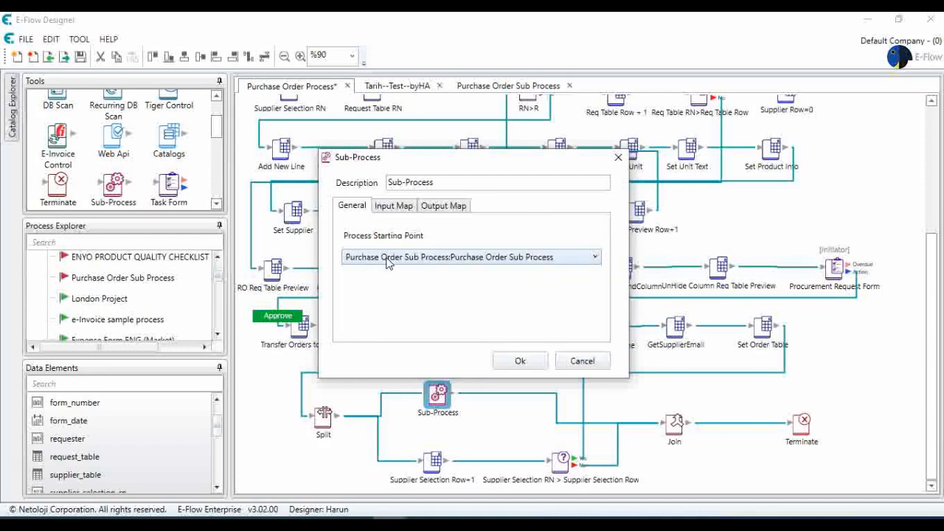
# Step: In the Sub-Process input map, map the main process element form_number to purchase_order_number
pyautogui.click(392, 209)
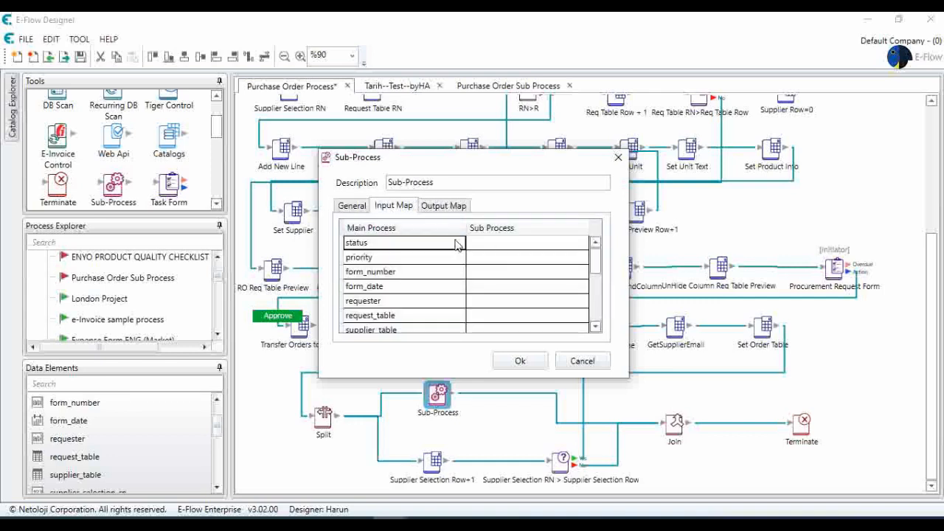
pyautogui.click(501, 273)
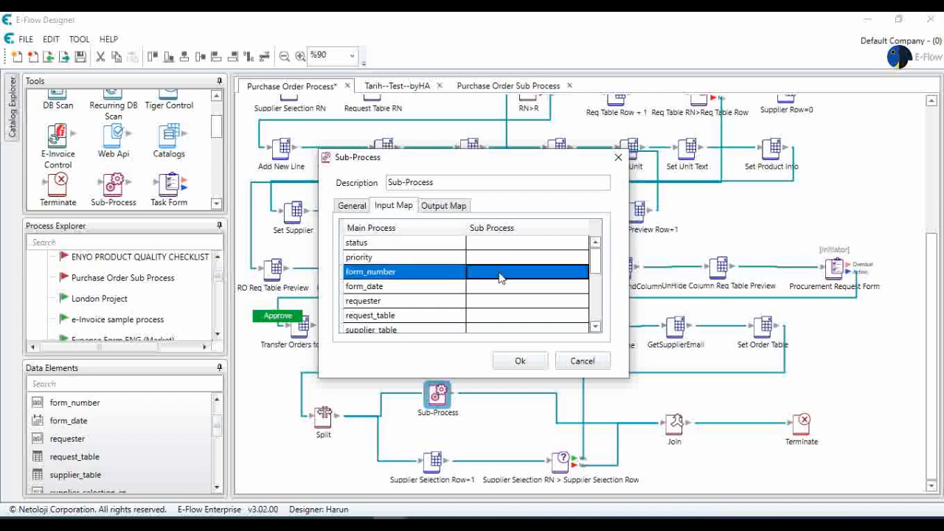
pyautogui.click(504, 275)
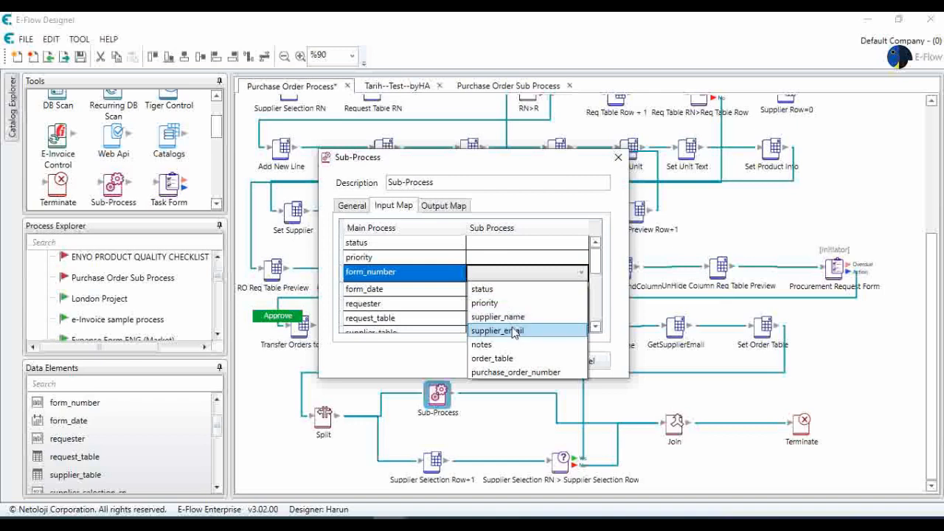
pyautogui.click(519, 372)
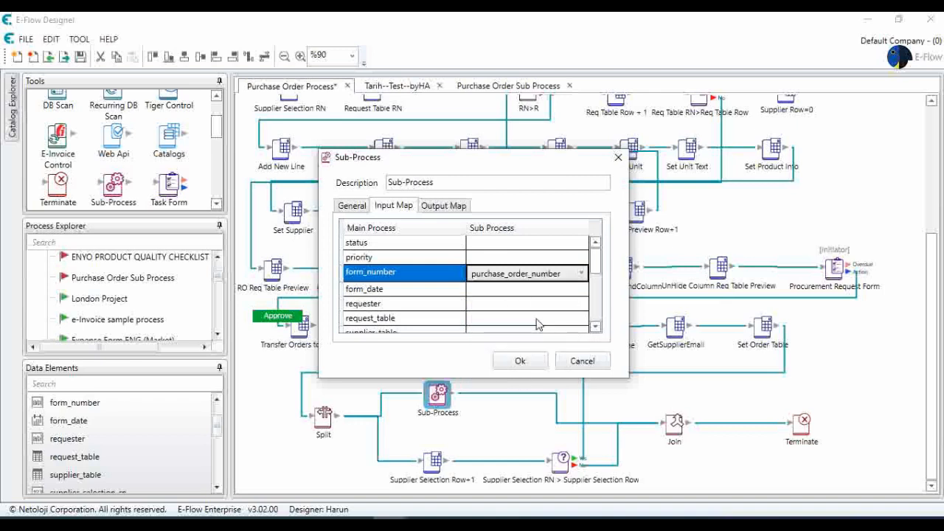
# Step: Map the main process element Order_Table to the sub process element order_table in the input map
pyautogui.click(595, 326)
pyautogui.click(595, 327)
pyautogui.click(595, 327)
pyautogui.click(595, 327)
pyautogui.click(595, 327)
pyautogui.click(595, 327)
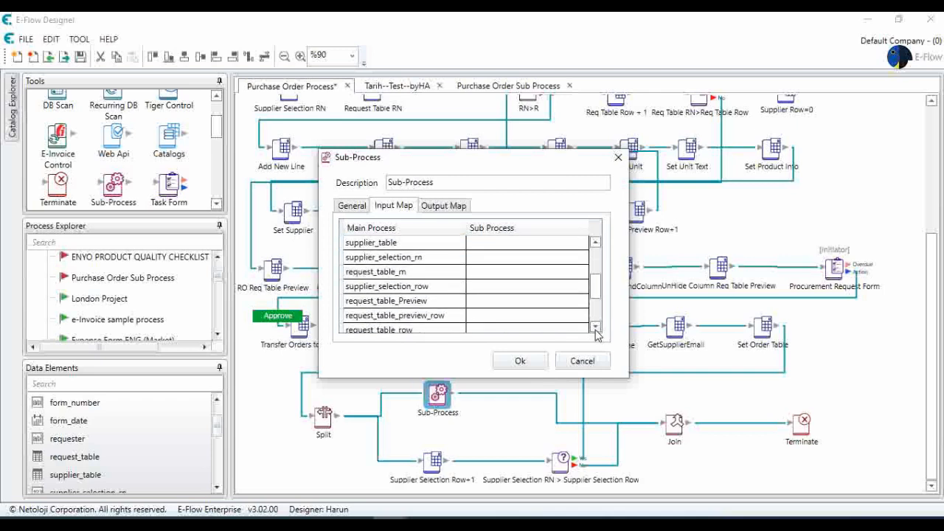
pyautogui.click(595, 326)
pyautogui.click(595, 327)
pyautogui.click(595, 326)
pyautogui.click(595, 327)
pyautogui.click(595, 327)
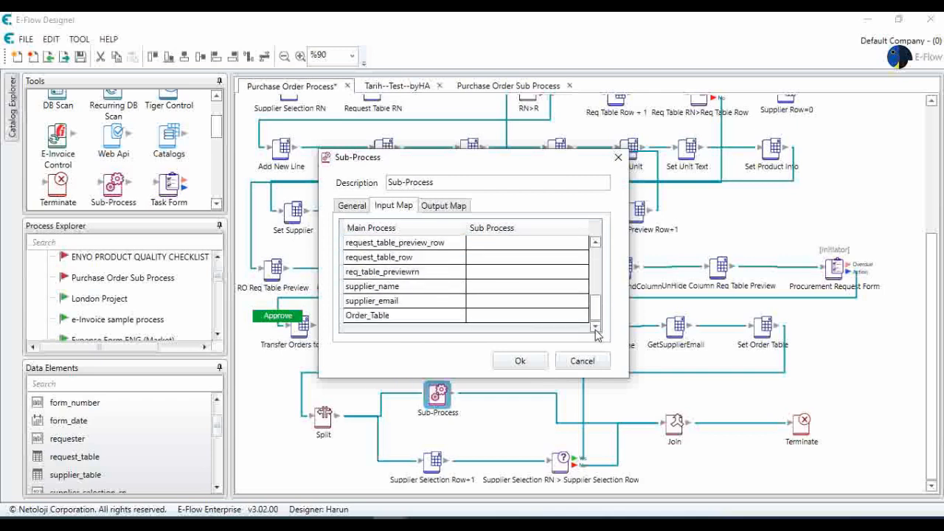
pyautogui.click(524, 319)
pyautogui.click(525, 317)
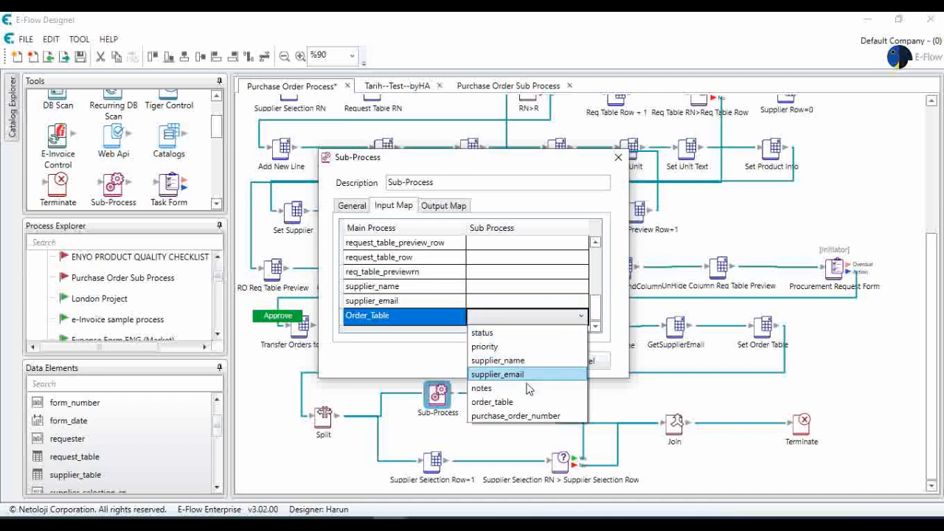
pyautogui.click(516, 402)
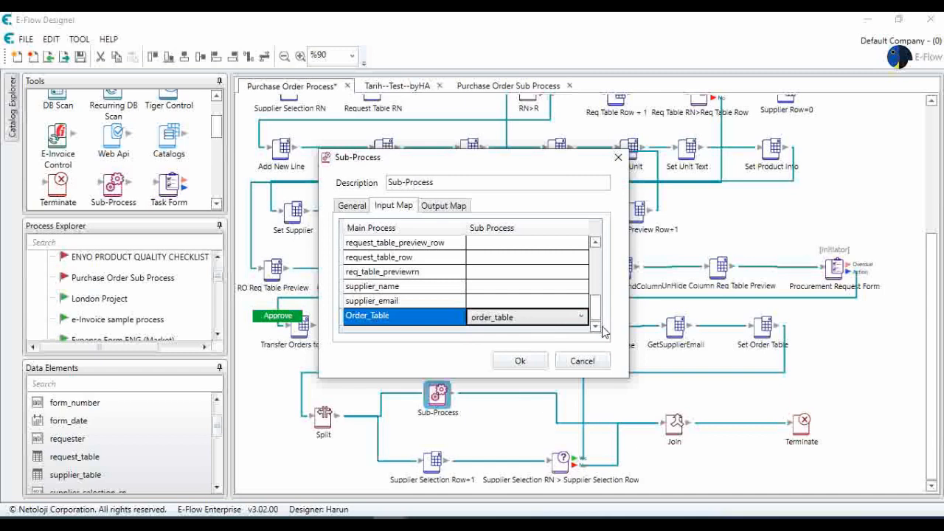
# Step: Map supplier_name and supplier_email to the sub process elements of the same names and save the Purchase Order Process
pyautogui.click(514, 289)
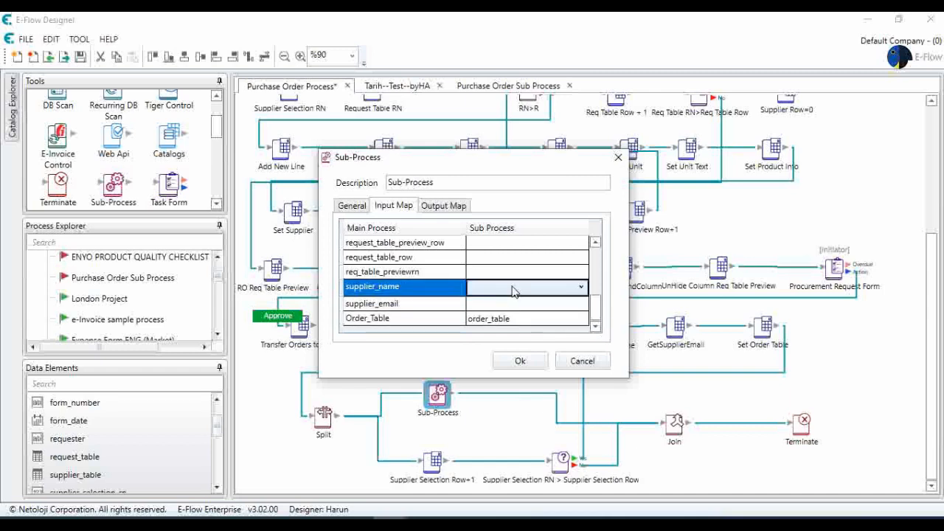
pyautogui.click(514, 289)
pyautogui.click(498, 331)
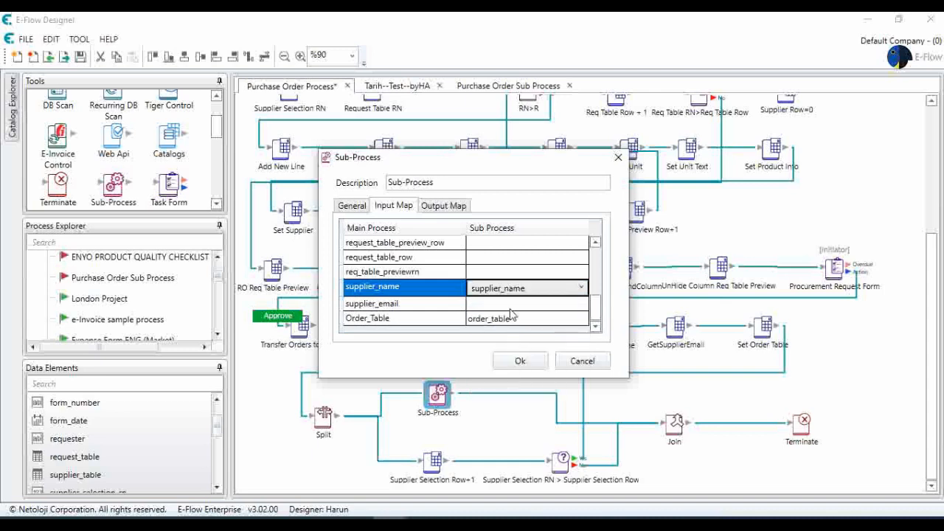
pyautogui.click(512, 304)
pyautogui.click(511, 306)
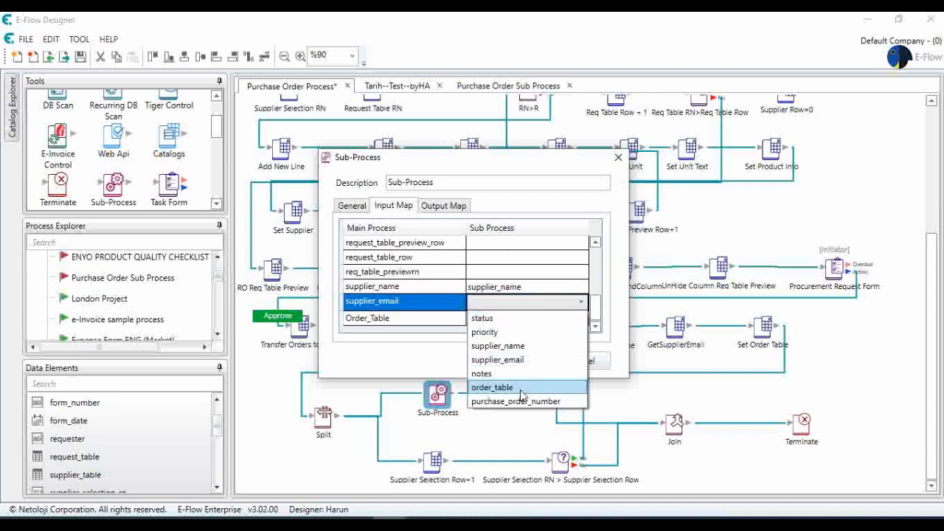
pyautogui.click(517, 362)
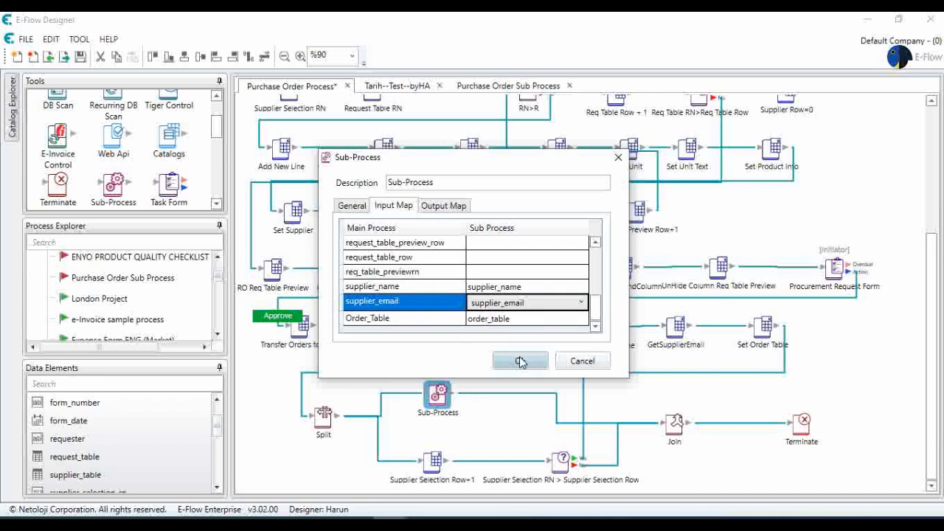
pyautogui.click(520, 361)
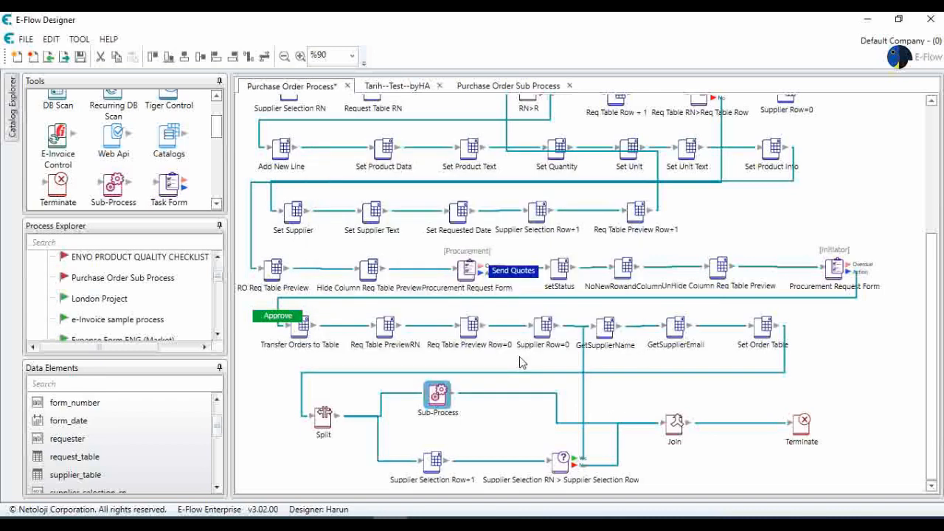
pyautogui.click(80, 57)
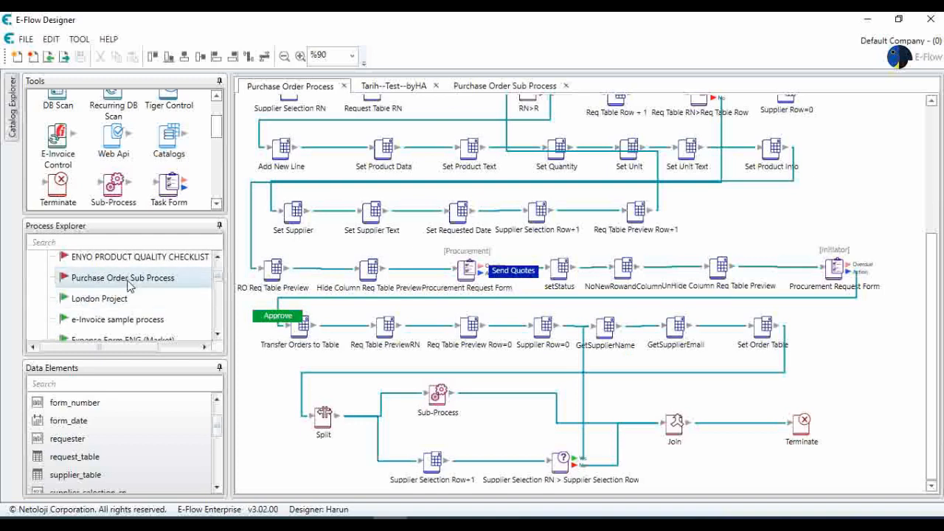
# Step: Shift the Send Email step slightly lower in the Purchase Order Sub Process and save that process
pyautogui.click(476, 87)
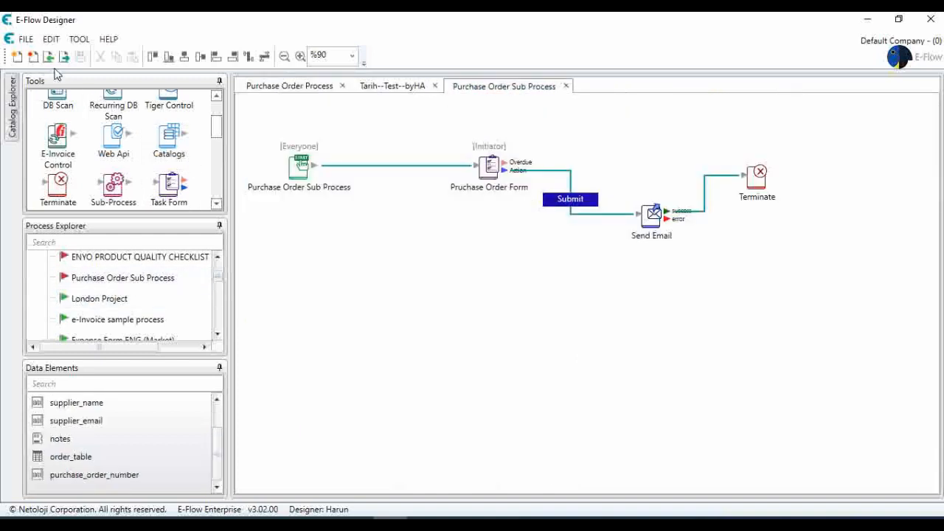
pyautogui.moveTo(651, 215); pyautogui.dragTo(646, 222)
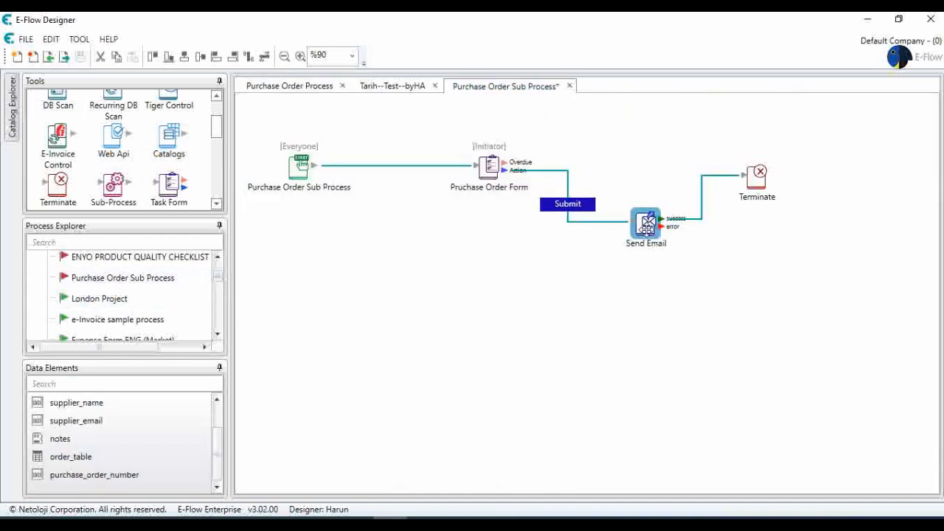
pyautogui.click(80, 56)
# Step: Activate the Purchase Order Sub Process from the list of processes
pyautogui.scroll(-1, 116, 274)
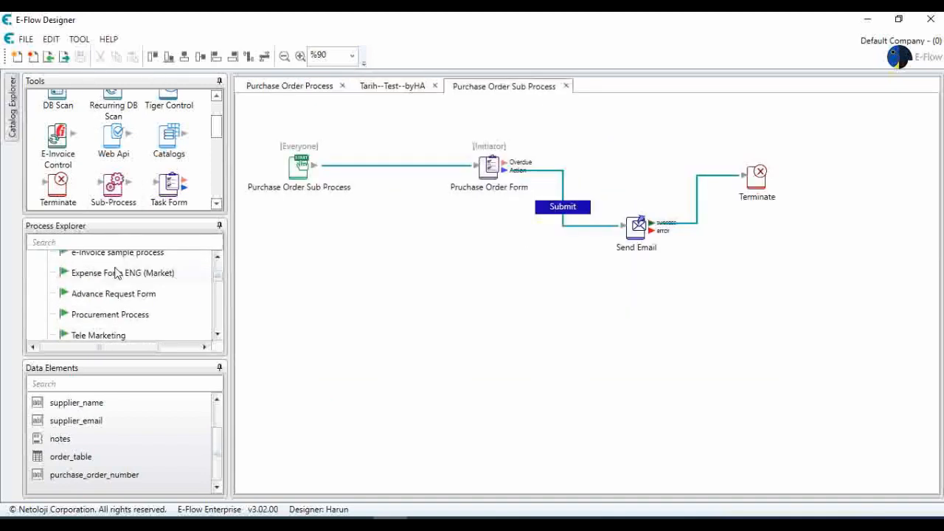
pyautogui.scroll(3, 116, 274)
pyautogui.rightClick(124, 278)
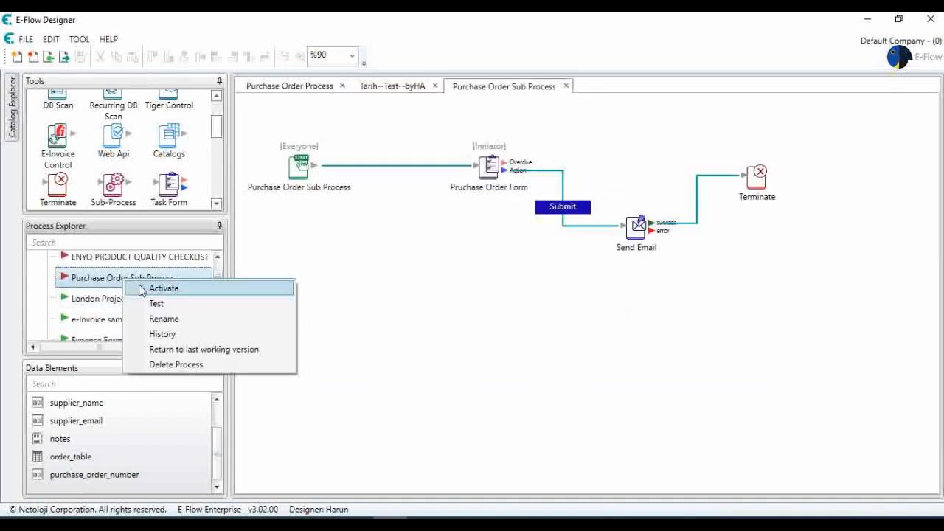
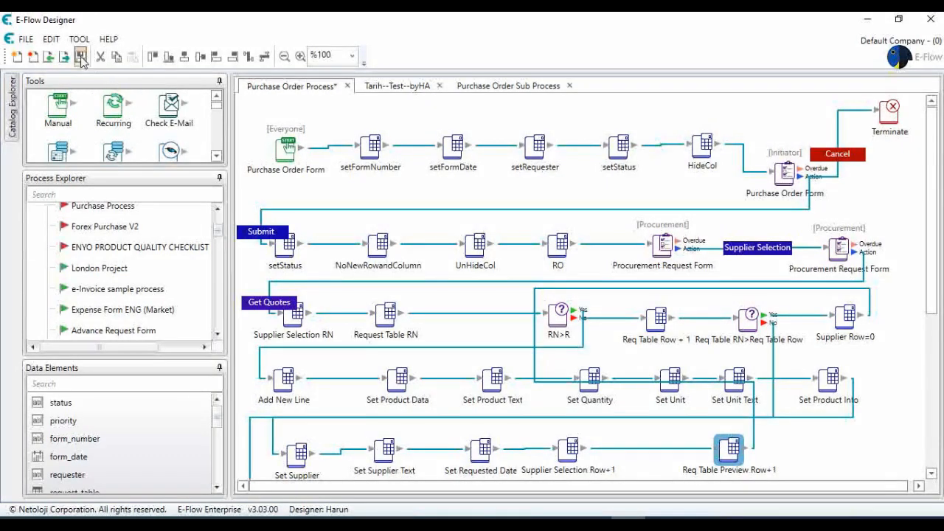
# Step: Save the Purchase Order Process and activate it
pyautogui.click(80, 57)
pyautogui.scroll(-2, 146, 213)
pyautogui.scroll(2, 146, 215)
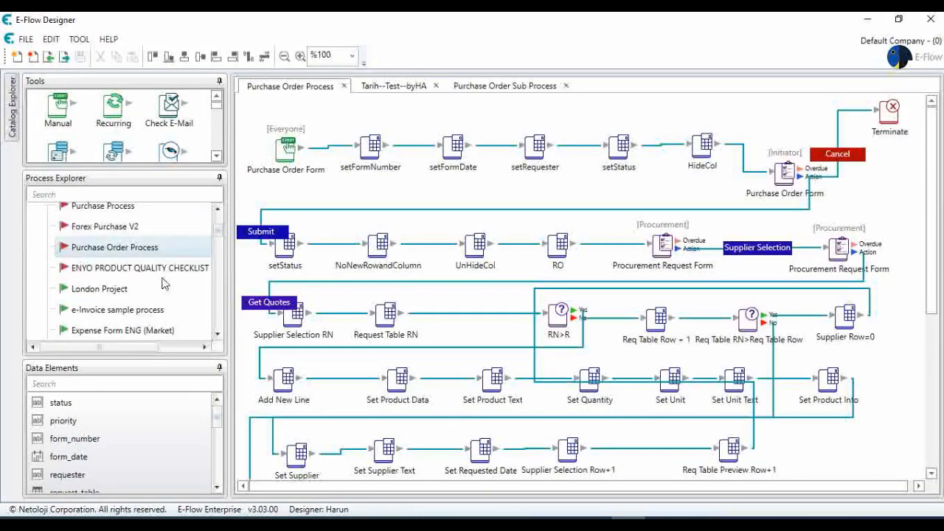
pyautogui.click(127, 251)
pyautogui.rightClick(127, 251)
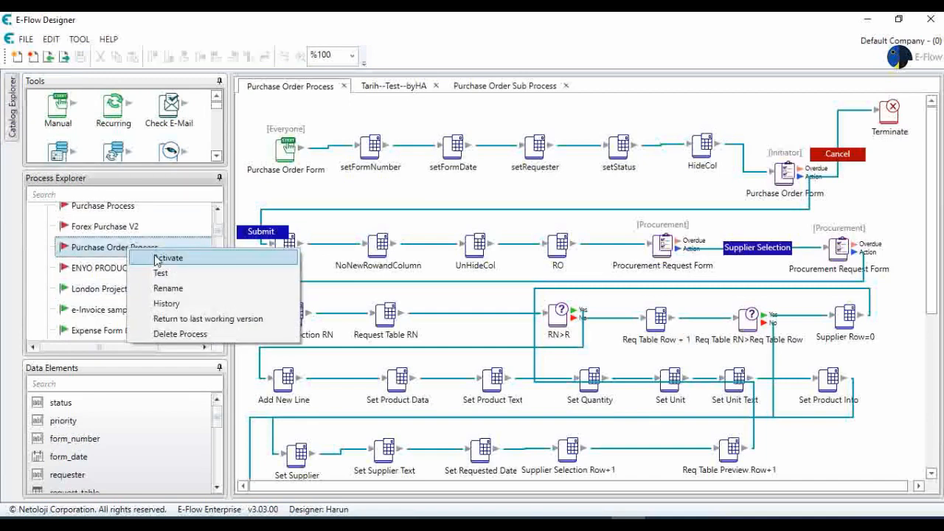
pyautogui.click(157, 260)
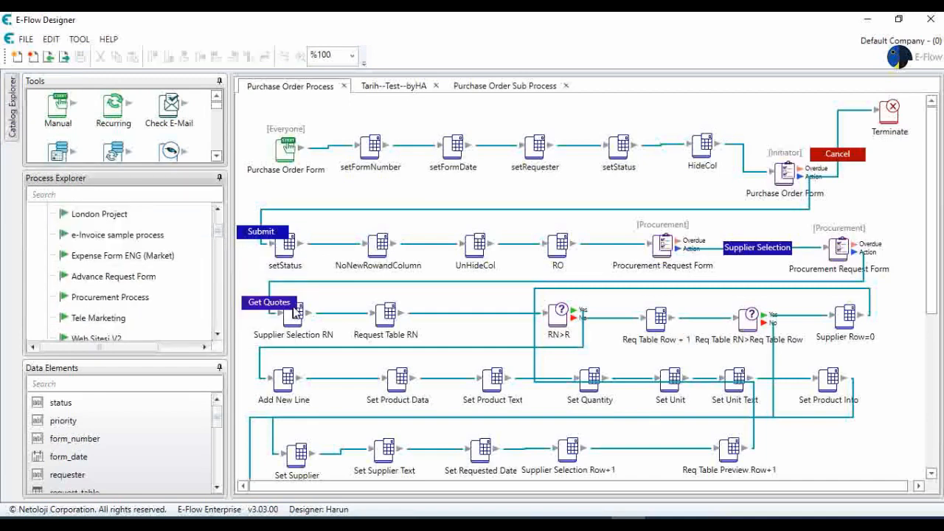
# Step: Switch to the E-Flow task list in the browser and start the Purchase Order Form process, bringing its request fields into view
pyautogui.click(188, 524)
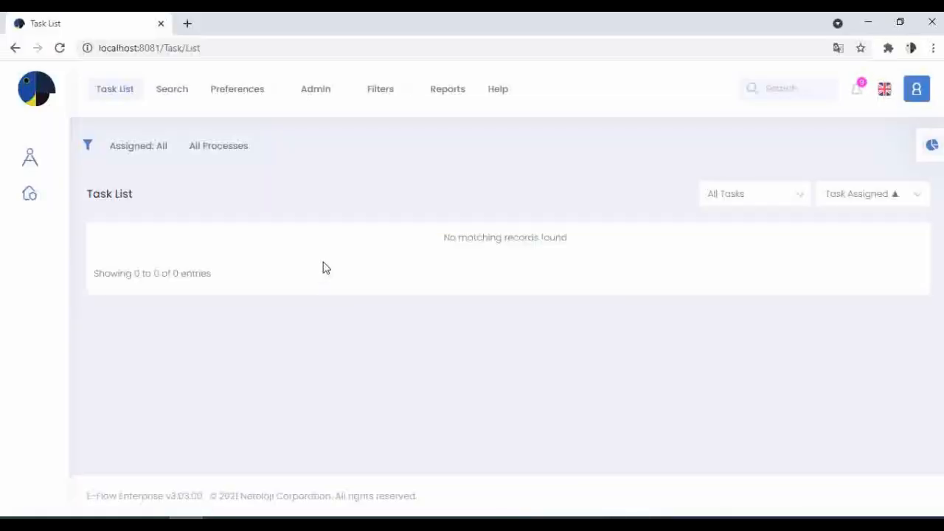
pyautogui.click(30, 194)
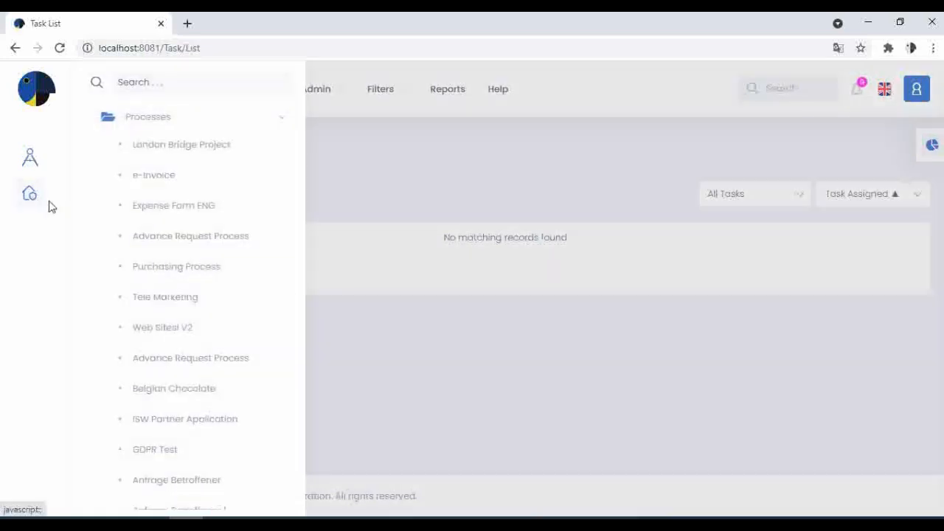
pyautogui.scroll(-7, 200, 295)
pyautogui.scroll(-7, 204, 325)
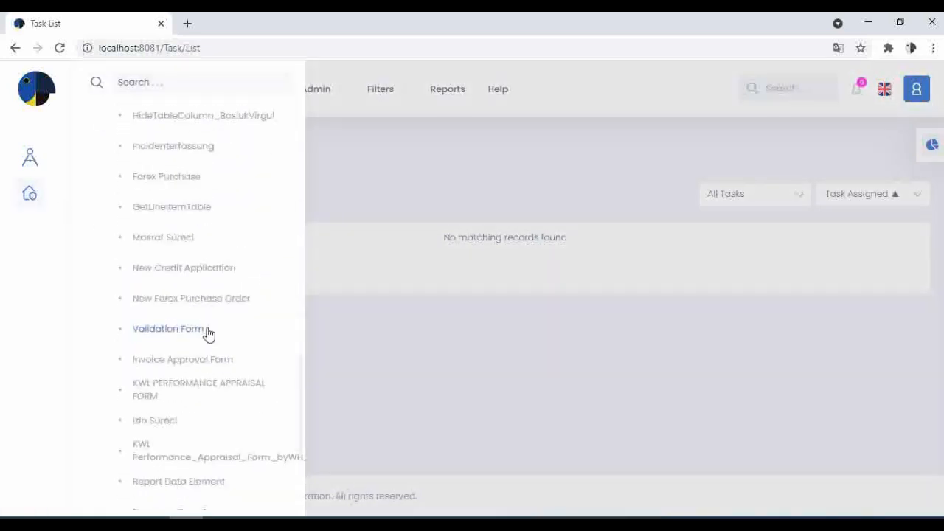
pyautogui.scroll(-1, 208, 333)
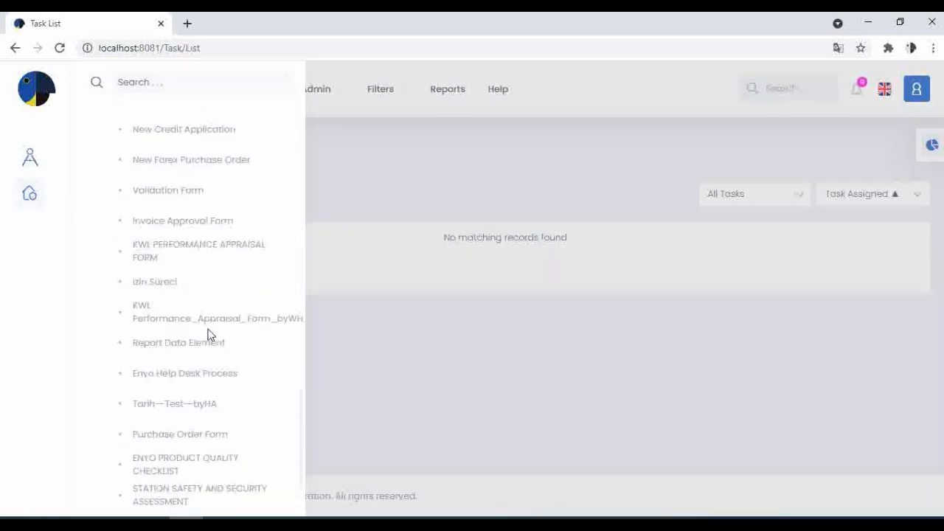
pyautogui.scroll(-1, 195, 339)
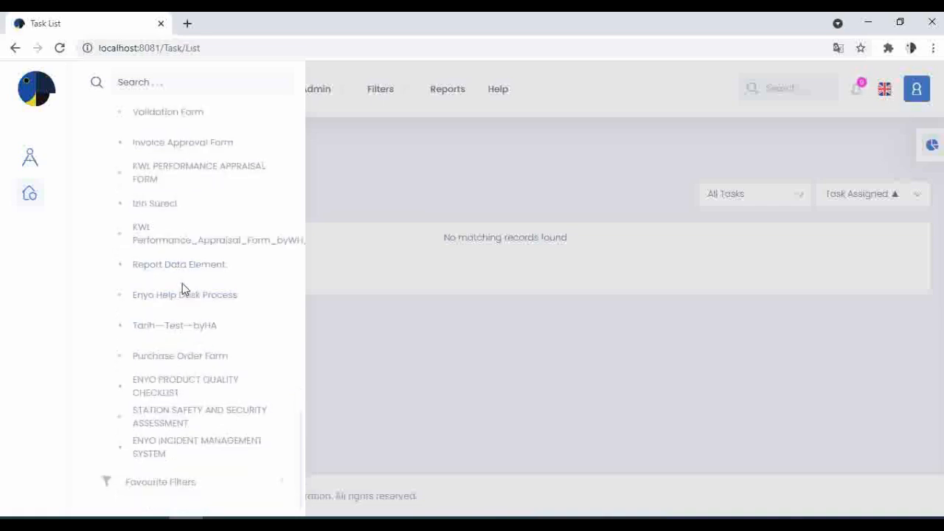
pyautogui.click(204, 359)
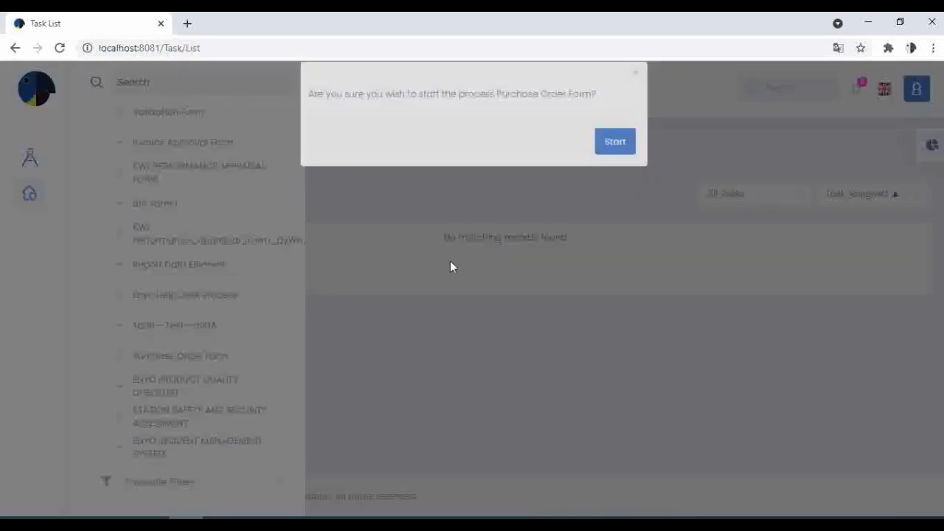
pyautogui.click(618, 163)
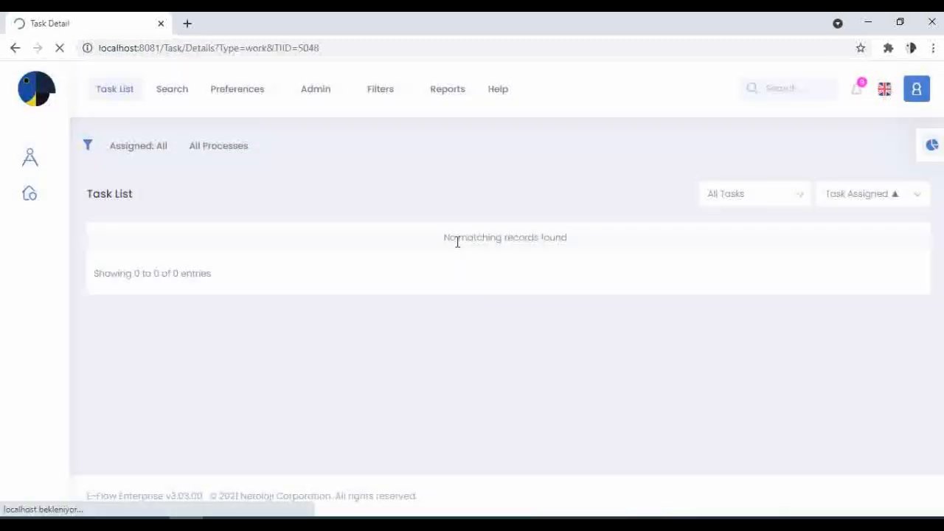
pyautogui.scroll(-1, 438, 240)
pyautogui.scroll(-1, 438, 245)
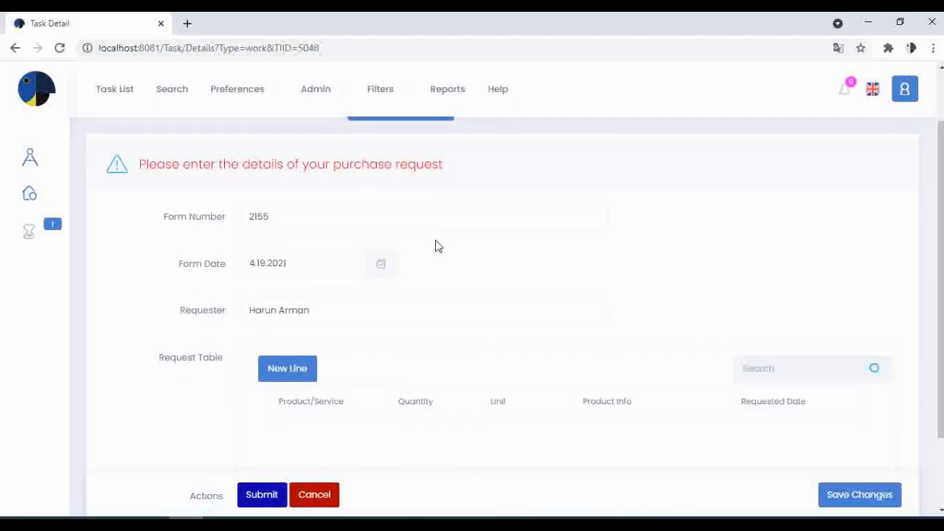
# Step: Add a line to the Request Table and choose PRODUCT1 as its product
pyautogui.scroll(-2, 435, 245)
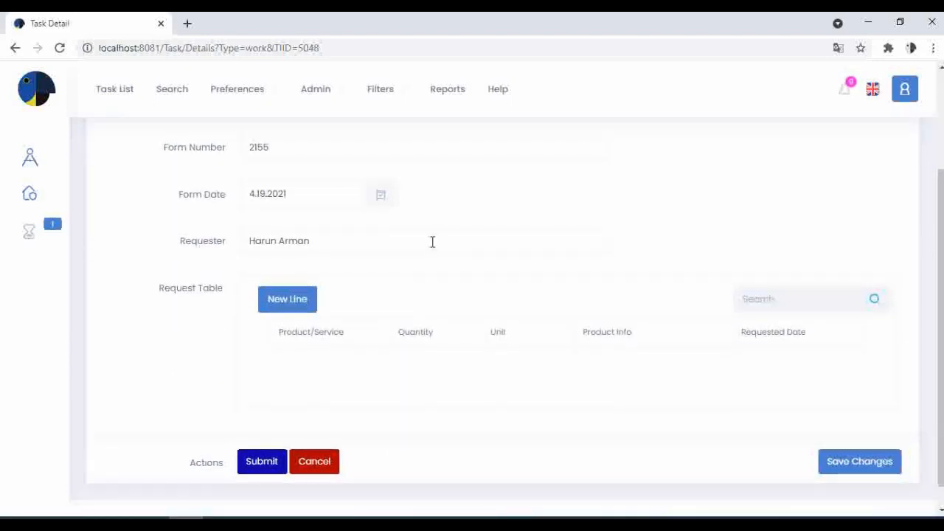
pyautogui.scroll(2, 432, 244)
pyautogui.click(310, 377)
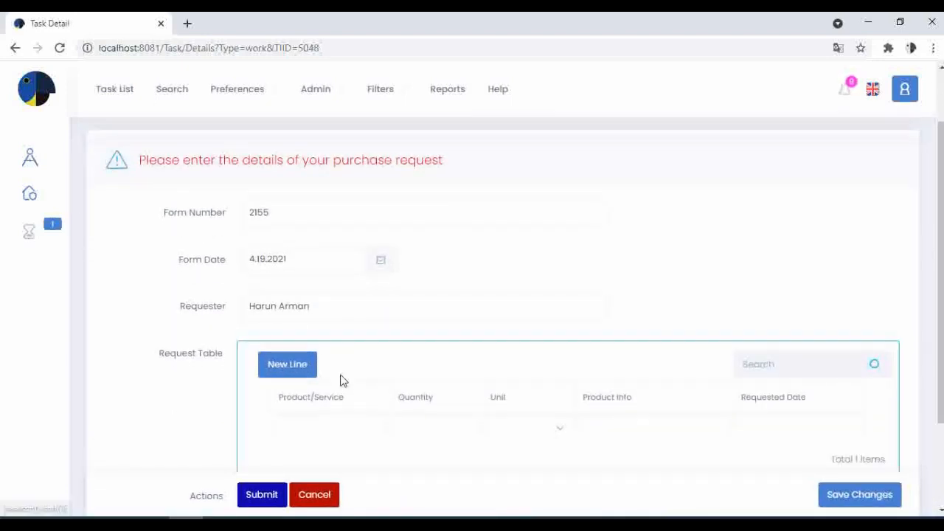
pyautogui.scroll(-2, 342, 376)
pyautogui.click(372, 363)
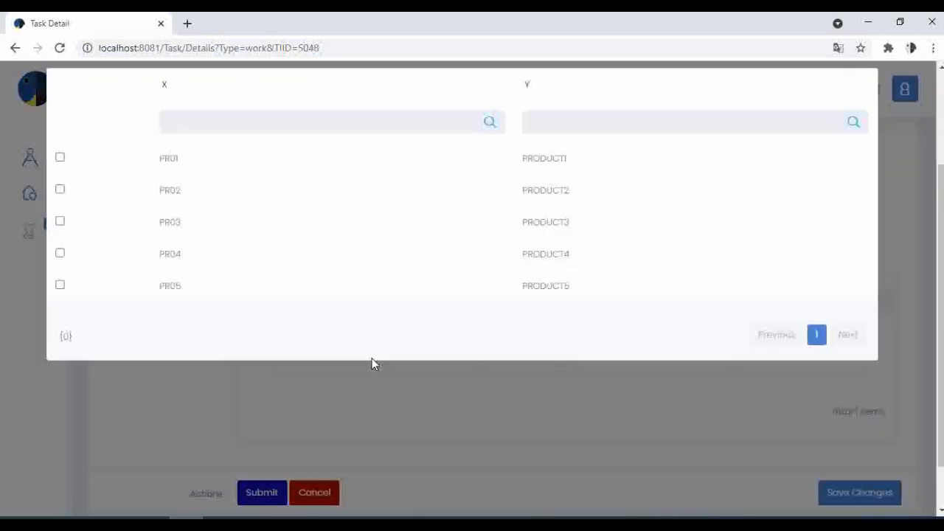
pyautogui.click(288, 171)
# Step: Complete the PRODUCT1 line with quantity 2, unit PIECE(S), product info "red" and requested date 07.05.2021
pyautogui.click(447, 359)
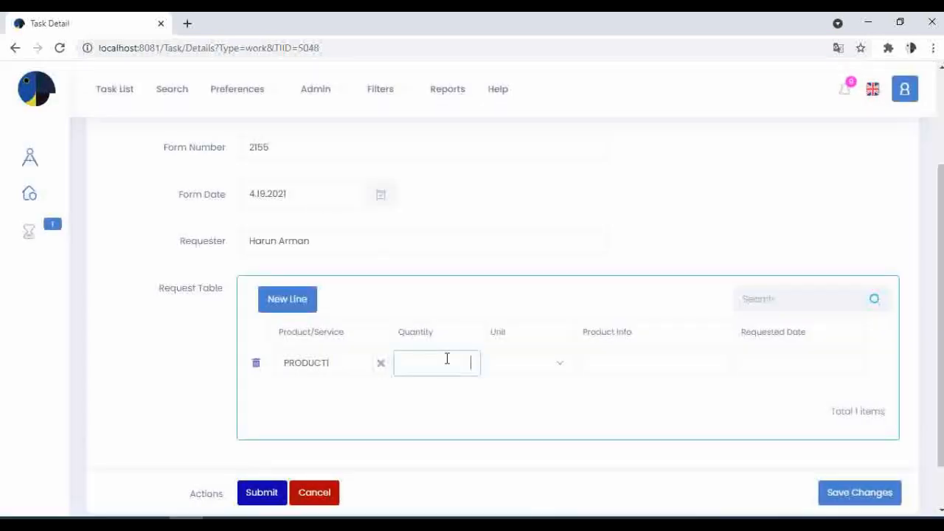
pyautogui.write('2')
pyautogui.click(552, 369)
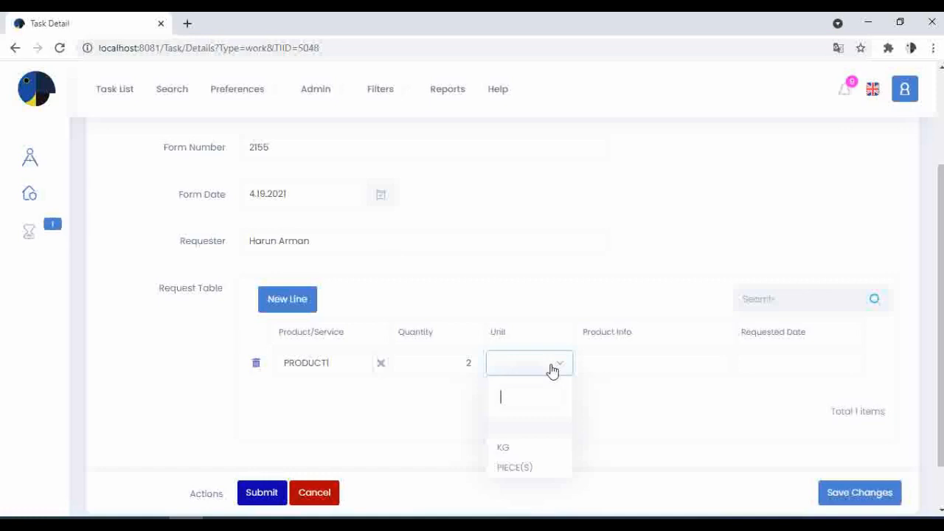
pyautogui.click(535, 472)
pyautogui.click(621, 362)
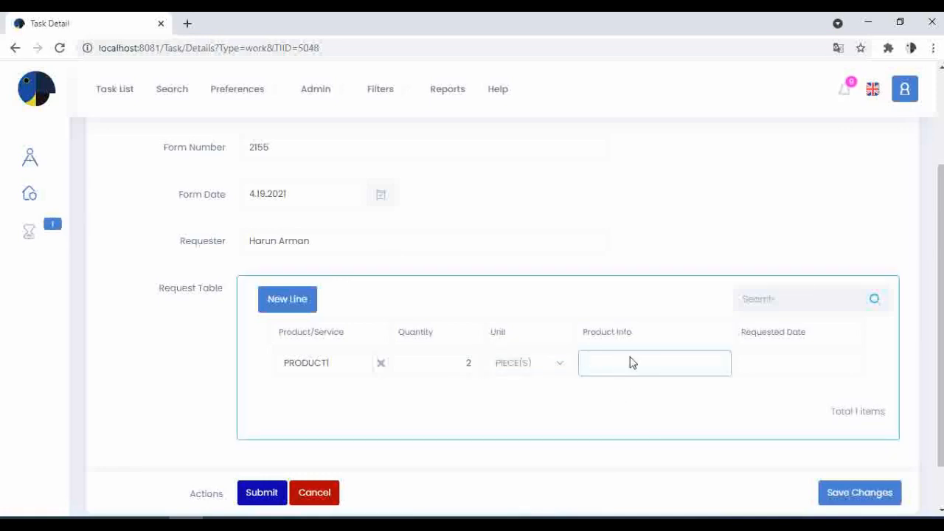
pyautogui.write('red')
pyautogui.click(809, 374)
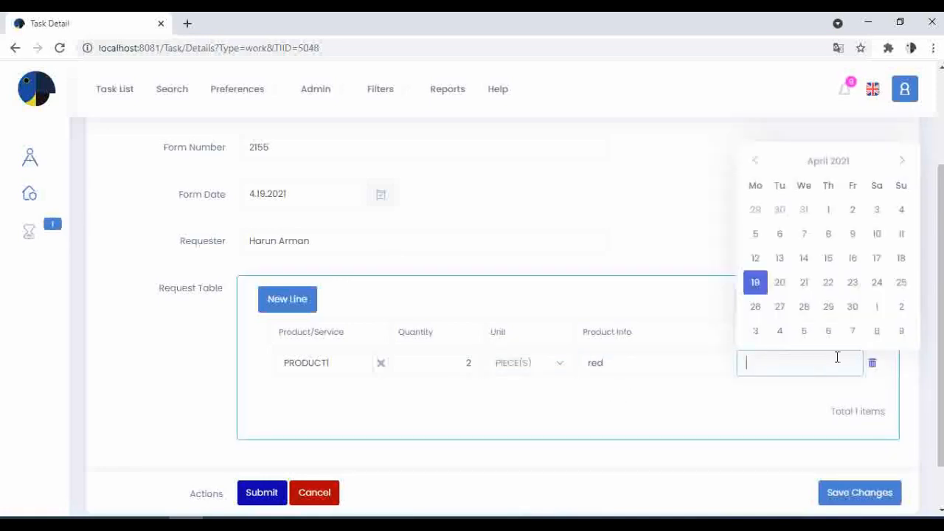
pyautogui.click(854, 333)
# Step: Add a second request line for PRODUCT5 with quantity 1 and unit PIECE(S)
pyautogui.click(287, 302)
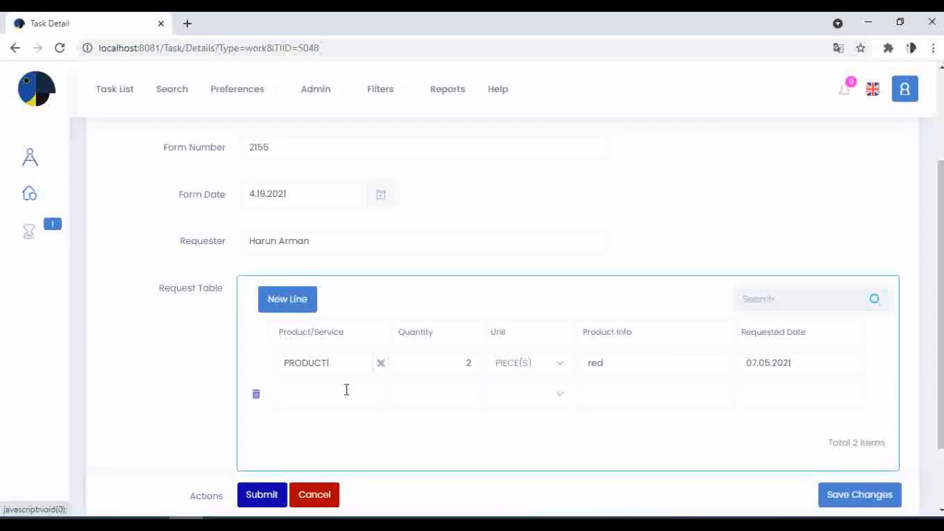
pyautogui.click(379, 393)
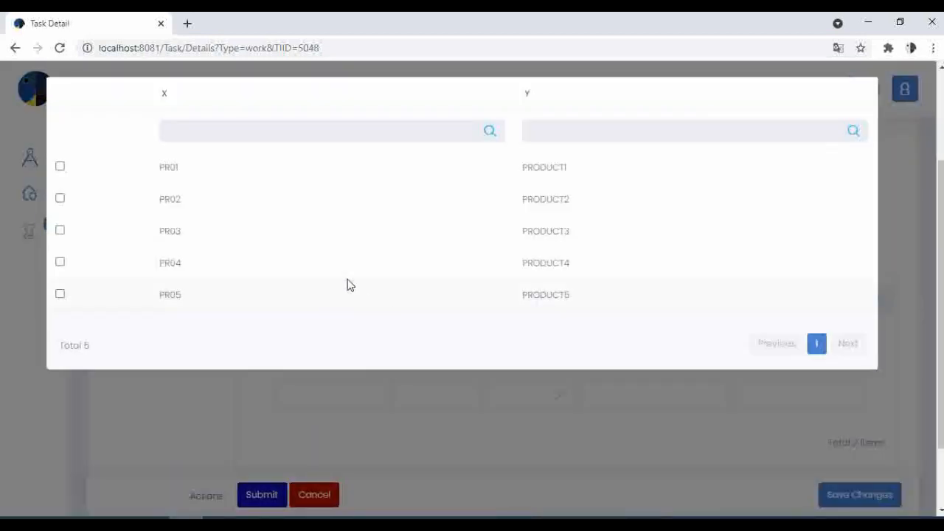
pyautogui.click(323, 300)
pyautogui.click(432, 403)
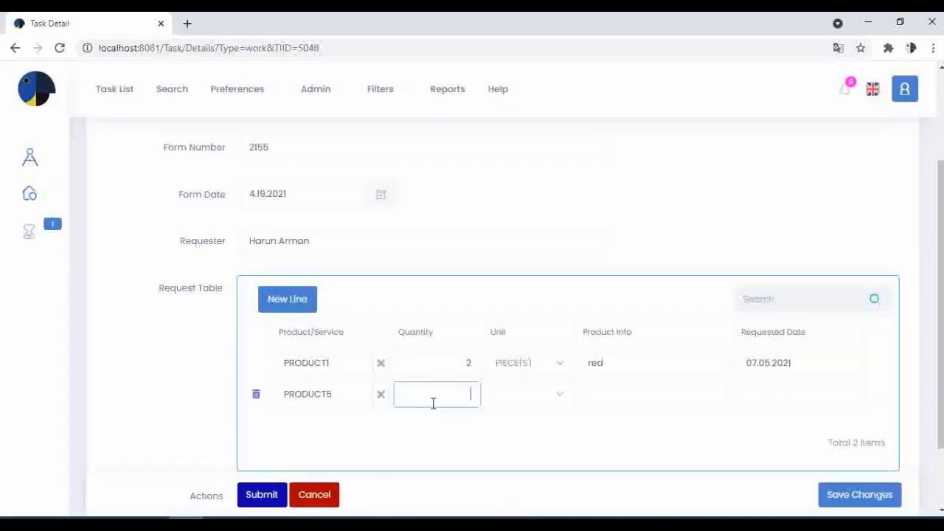
pyautogui.write('1')
pyautogui.click(531, 404)
pyautogui.click(538, 499)
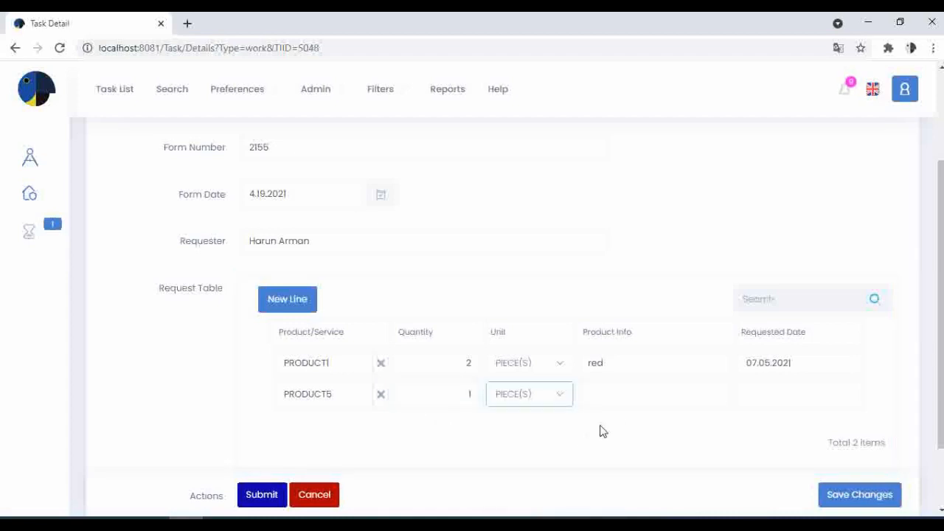
# Step: Give the PRODUCT5 line the product info "test" and requested date 08.05.2021, and submit the purchase request
pyautogui.click(618, 398)
pyautogui.write('test')
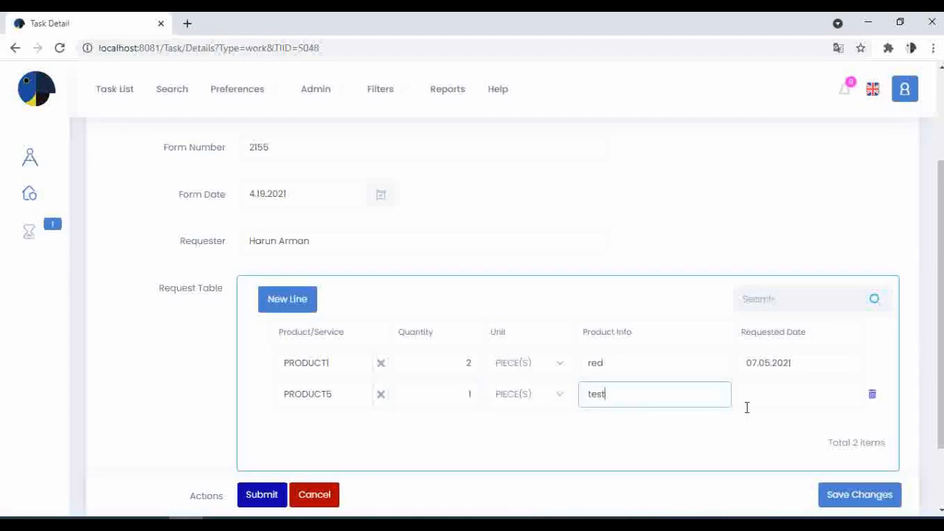
pyautogui.click(778, 394)
pyautogui.click(873, 363)
pyautogui.scroll(-2, 169, 421)
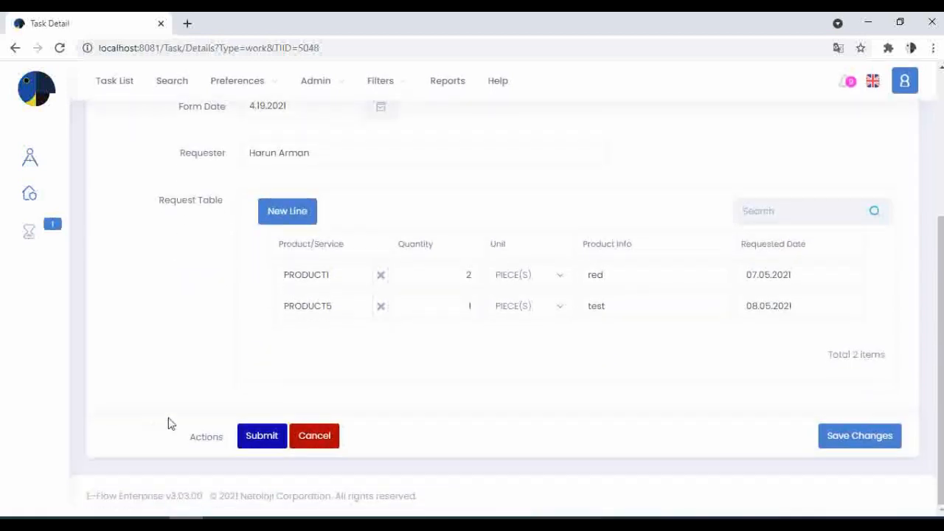
pyautogui.click(255, 436)
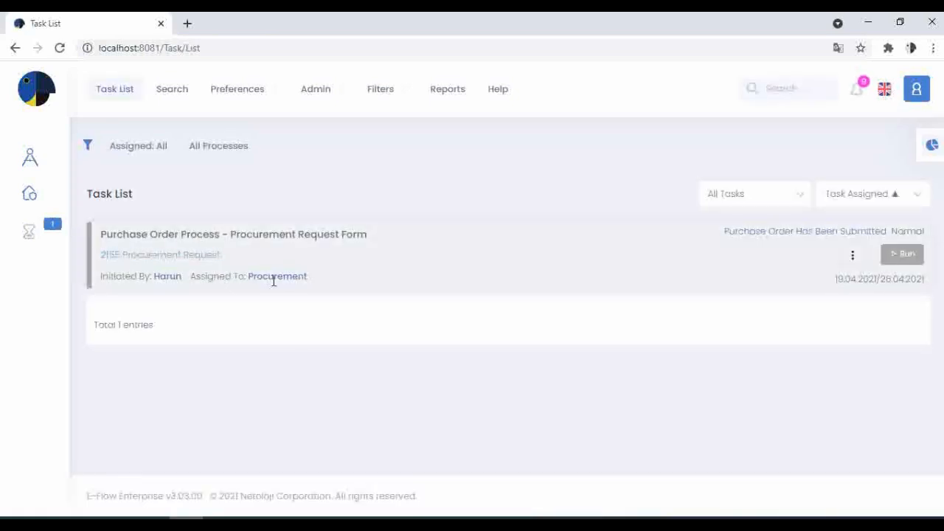
# Step: Run the Procurement Request Form task, expand it to full width and proceed with Supplier Selection
pyautogui.click(900, 255)
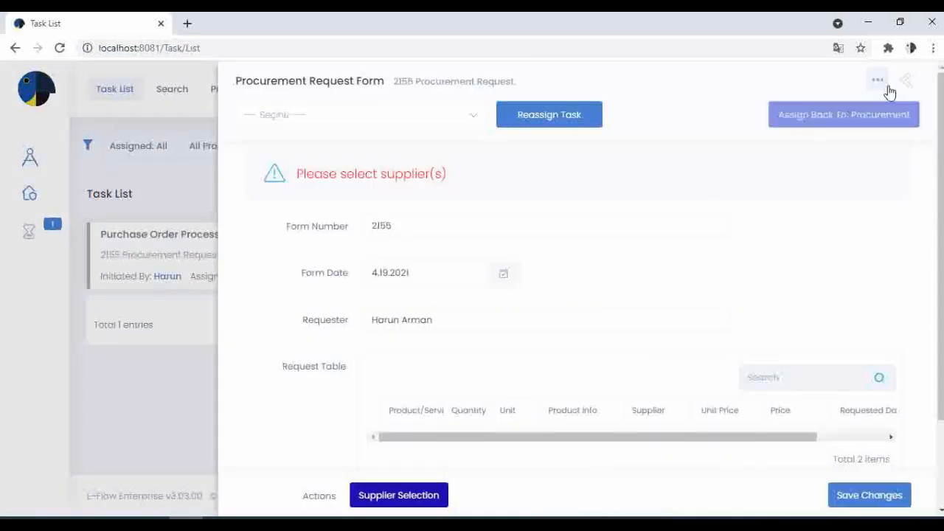
pyautogui.click(912, 86)
pyautogui.scroll(-2, 310, 281)
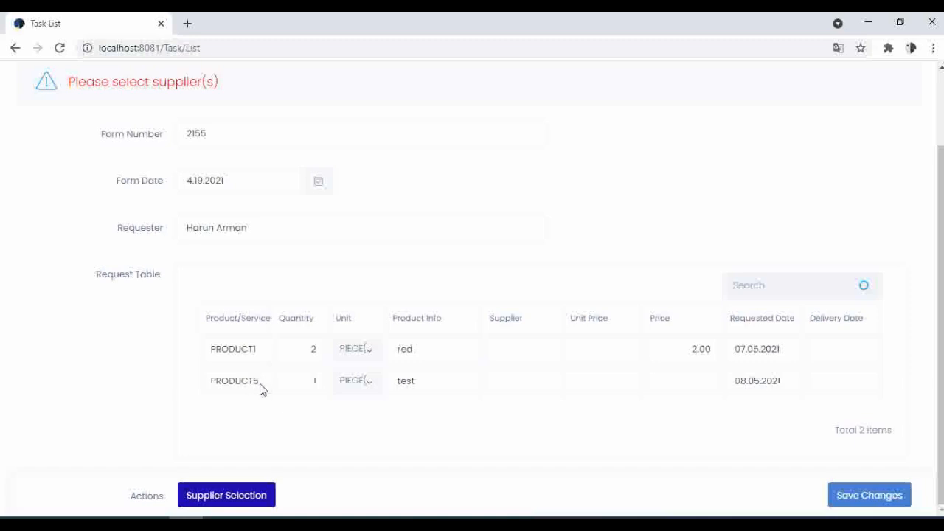
pyautogui.click(210, 495)
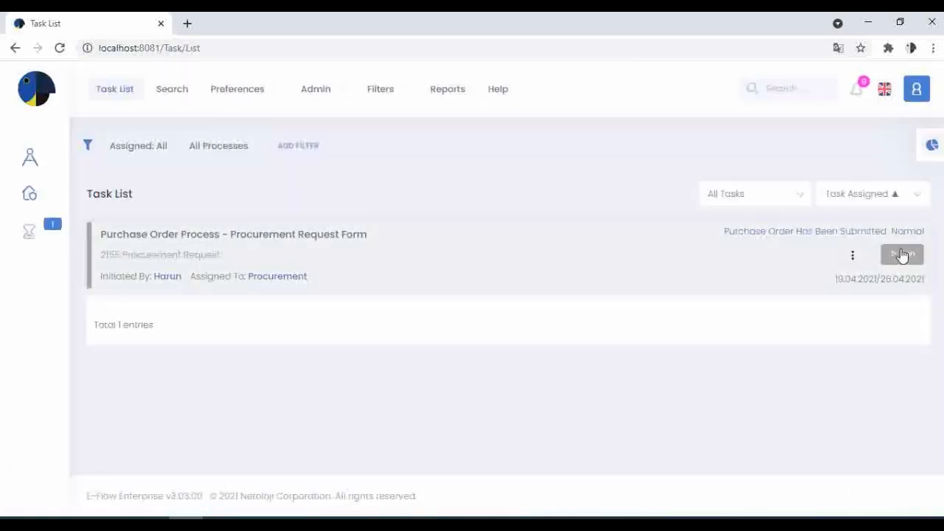
# Step: Reopen the Procurement Request Form task and add supplier1 to the Supplier Table
pyautogui.click(580, 271)
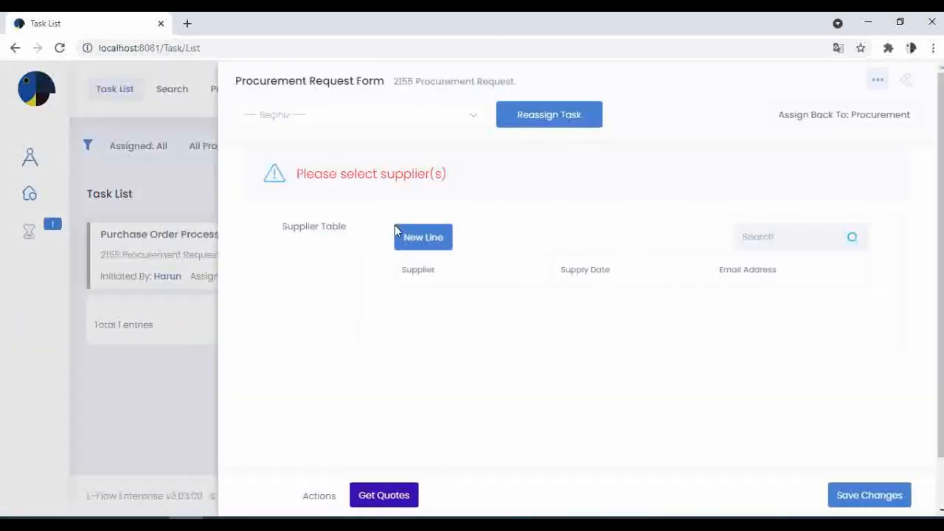
pyautogui.scroll(-1, 414, 237)
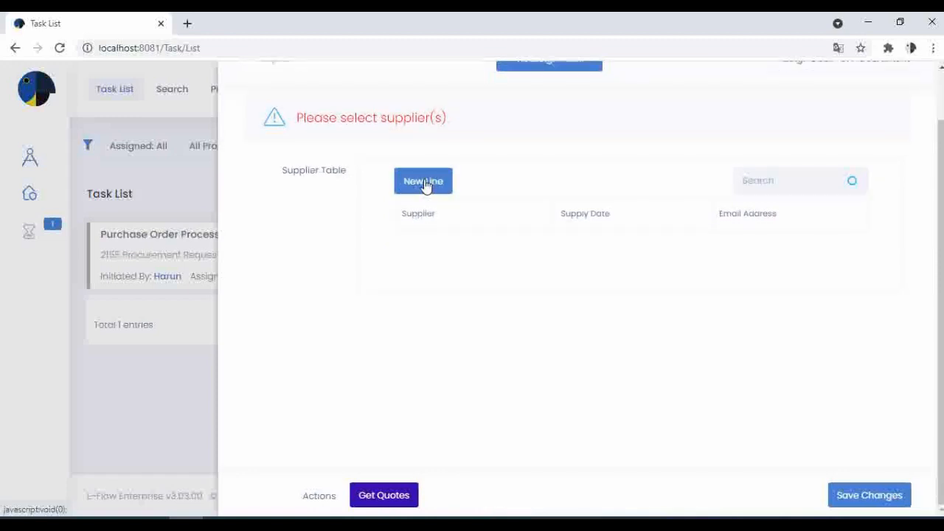
pyautogui.click(425, 184)
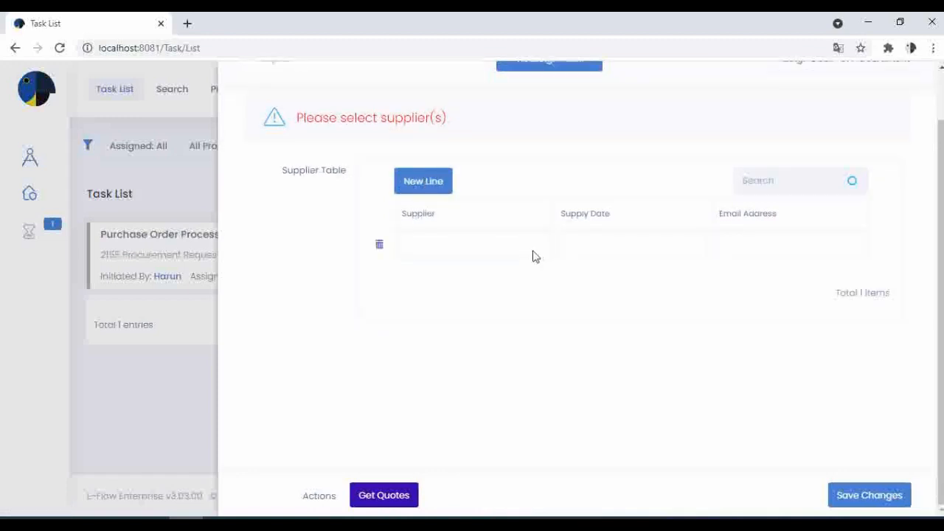
pyautogui.click(536, 256)
pyautogui.click(274, 177)
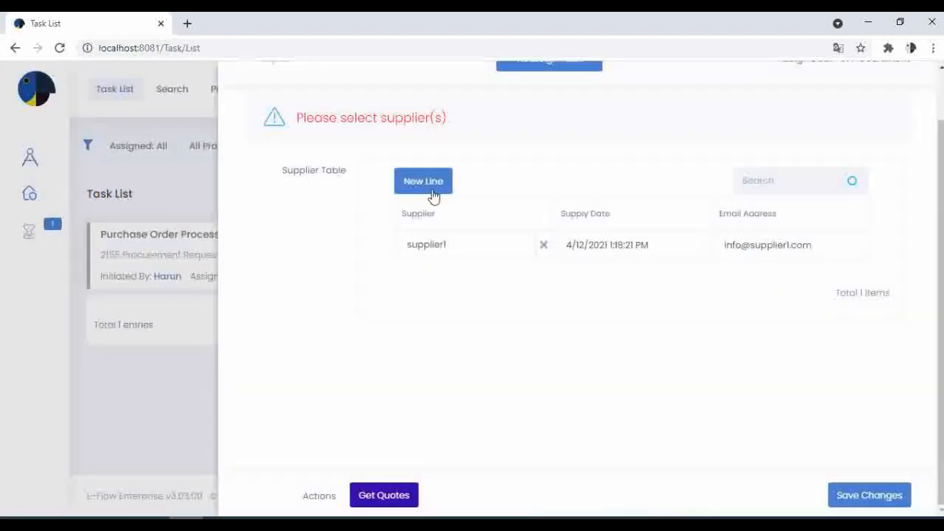
# Step: Add supplier5 as a second line in the Supplier Table and request quotes from the suppliers
pyautogui.click(434, 195)
pyautogui.click(464, 276)
pyautogui.click(539, 279)
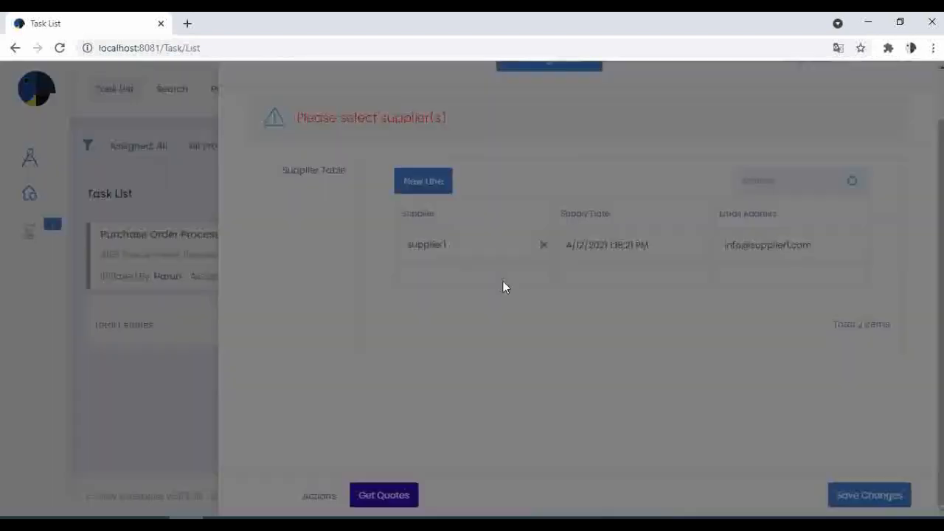
pyautogui.click(255, 300)
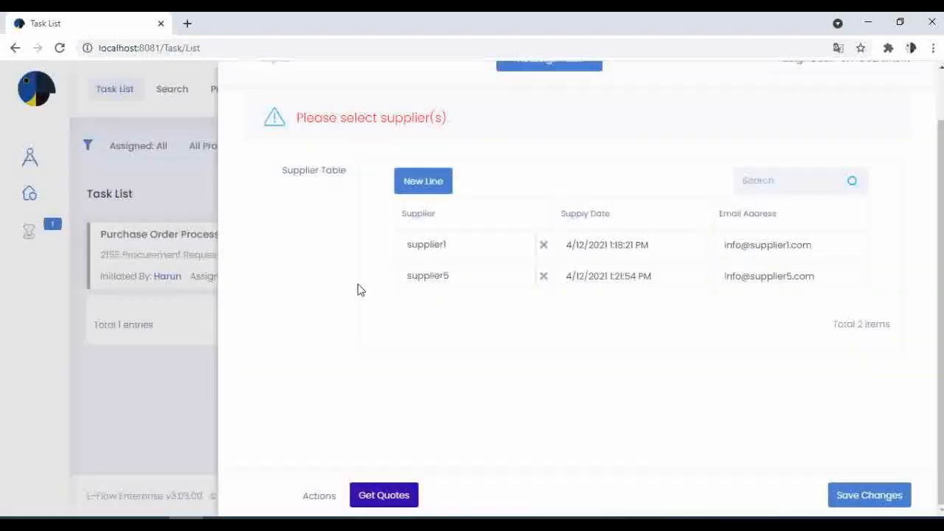
pyautogui.click(383, 497)
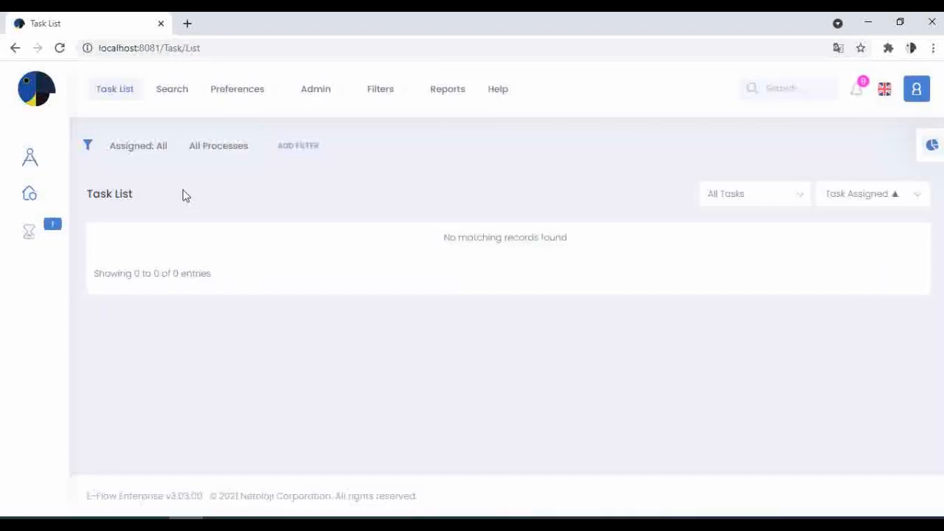
# Step: Refresh the task list, check the self-initiated processes and return to the task list
pyautogui.click(115, 91)
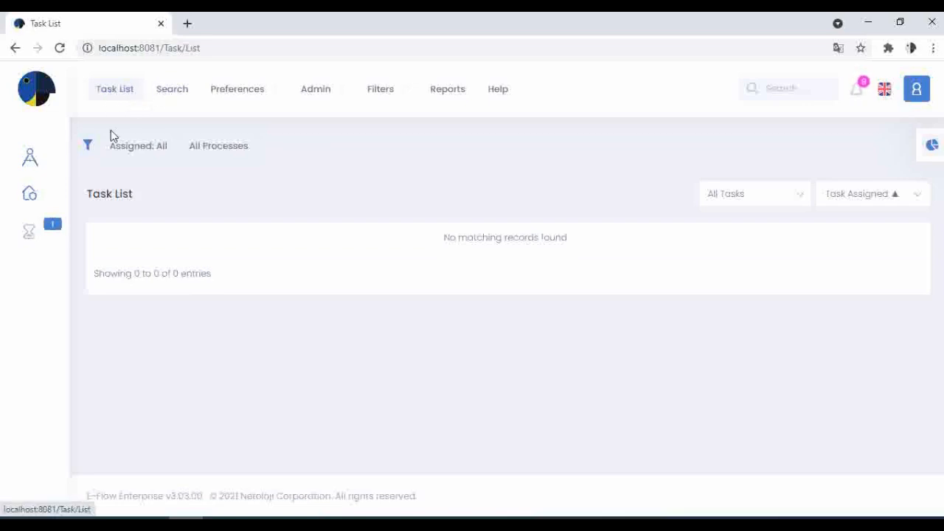
pyautogui.click(32, 237)
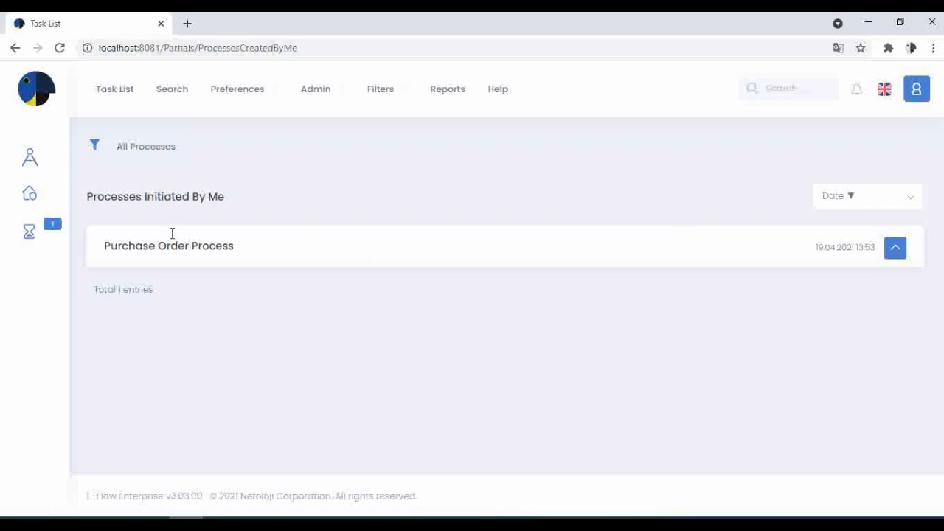
pyautogui.click(111, 93)
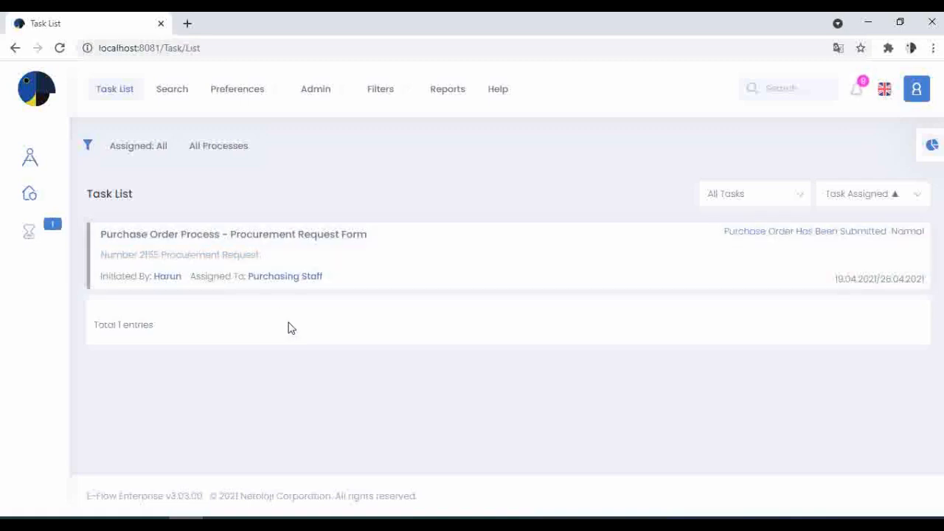
# Step: Run the Procurement Request Form task assigned to Purchasing Staff and expand it to full width
pyautogui.moveTo(261, 278)
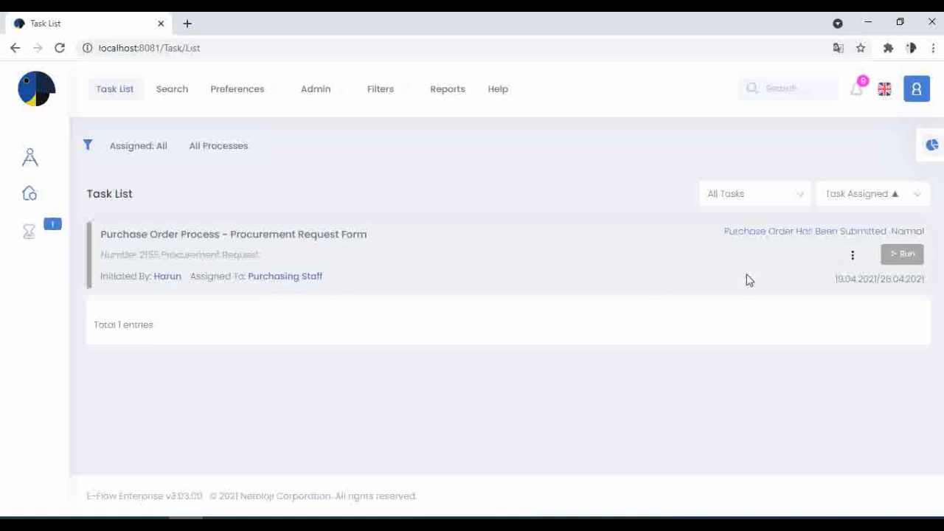
pyautogui.click(905, 258)
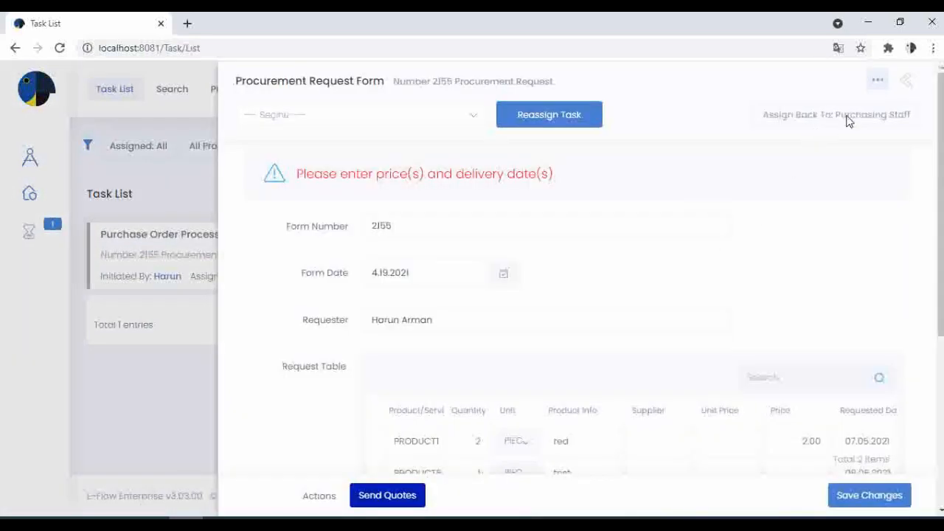
pyautogui.click(906, 82)
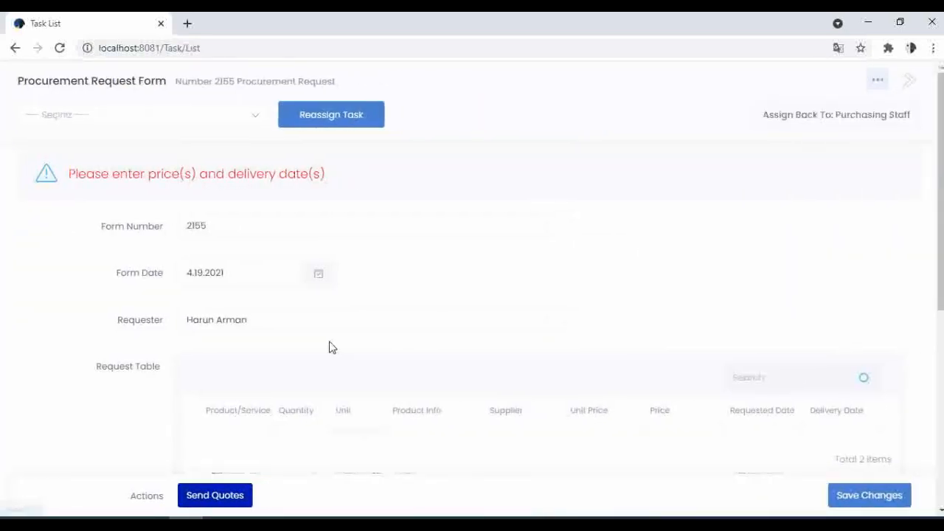
# Step: In the Price Quotation table, enter unit prices 11 and 12 for PR01 and 15 and 14 for PR05, for supplier1 and supplier5 respectively
pyautogui.scroll(-3, 331, 347)
pyautogui.scroll(-3, 331, 344)
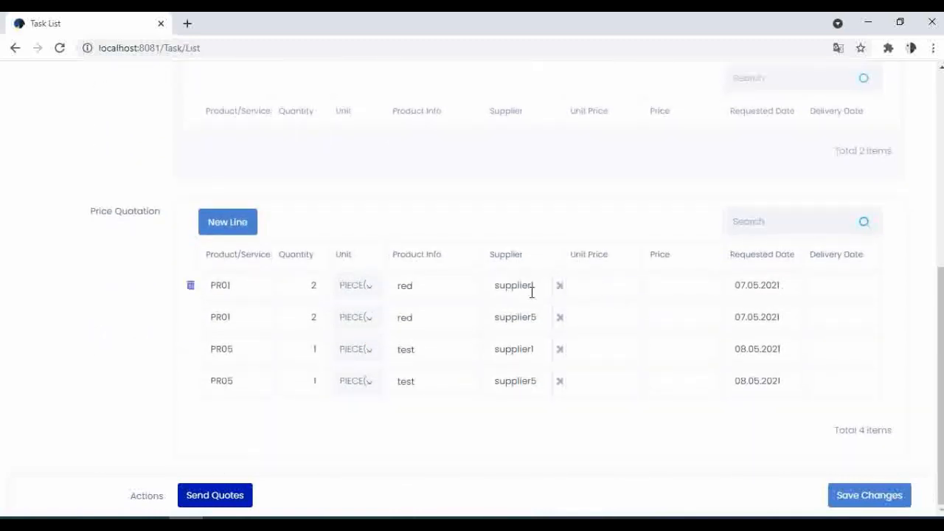
pyautogui.click(600, 283)
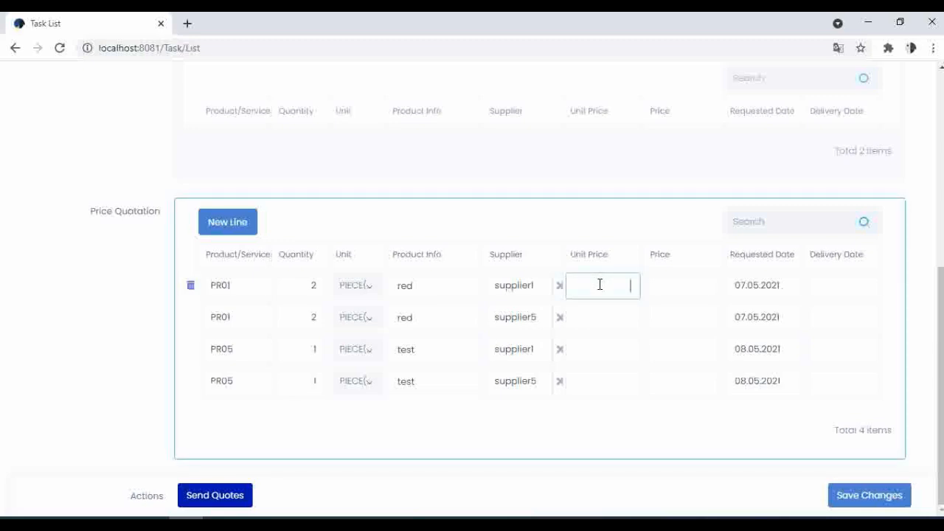
pyautogui.write('11')
pyautogui.click(604, 318)
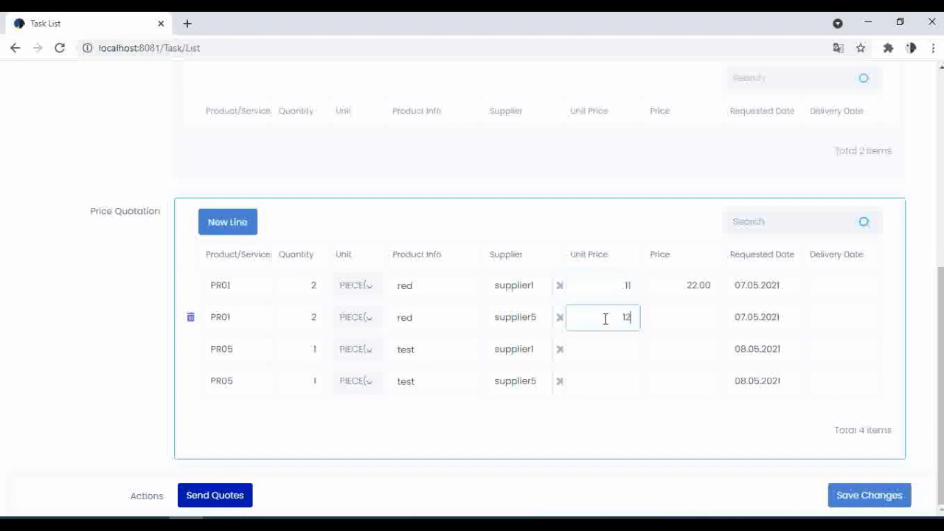
pyautogui.click(595, 358)
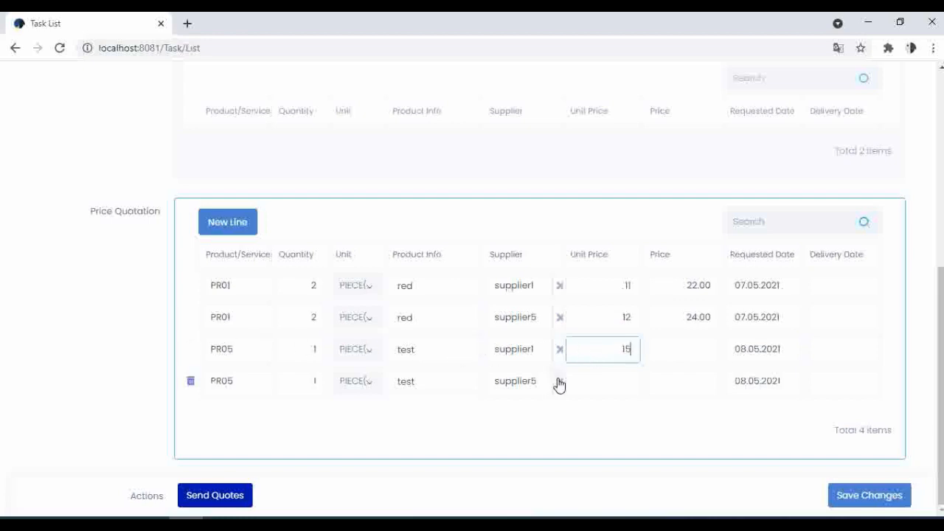
pyautogui.click(580, 387)
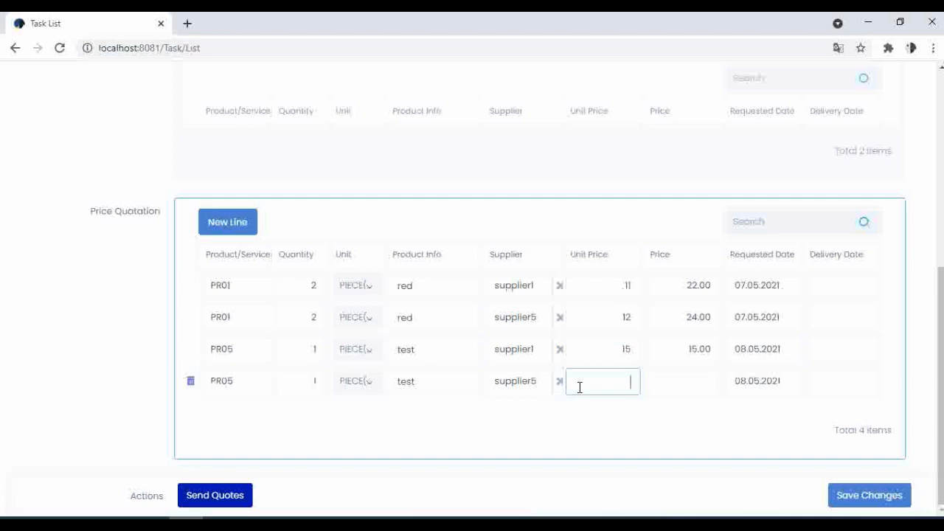
pyautogui.write('14')
pyautogui.click(681, 386)
# Step: Set the quotation lines' delivery dates to 04.05.2021, 05.05.2021, 06.05.2021 and 07.05.2021 in row order, and send the quotes
pyautogui.click(832, 283)
pyautogui.click(842, 255)
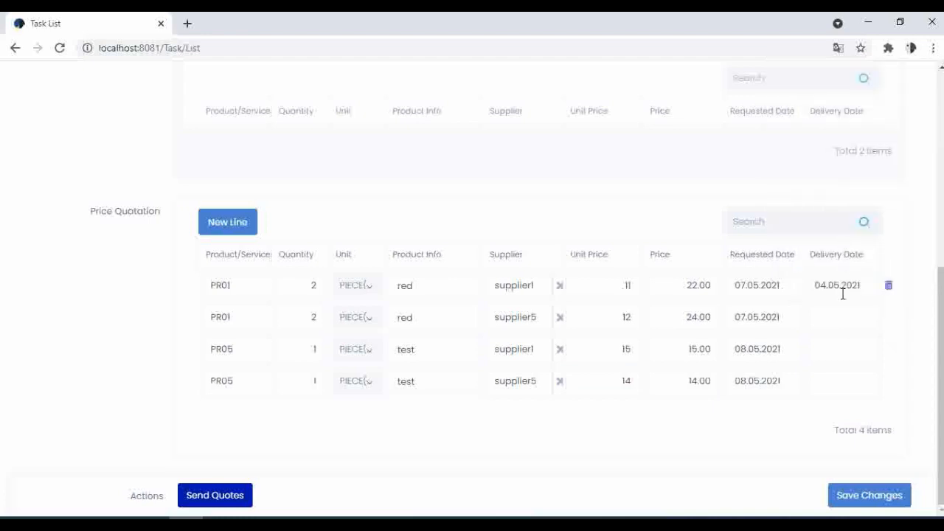
pyautogui.click(836, 317)
pyautogui.click(861, 287)
pyautogui.click(840, 345)
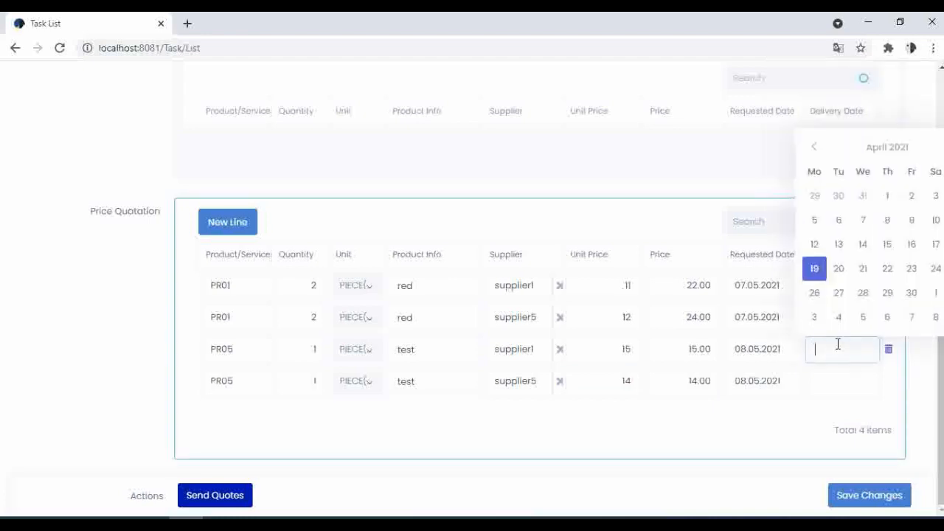
pyautogui.click(876, 320)
pyautogui.click(842, 385)
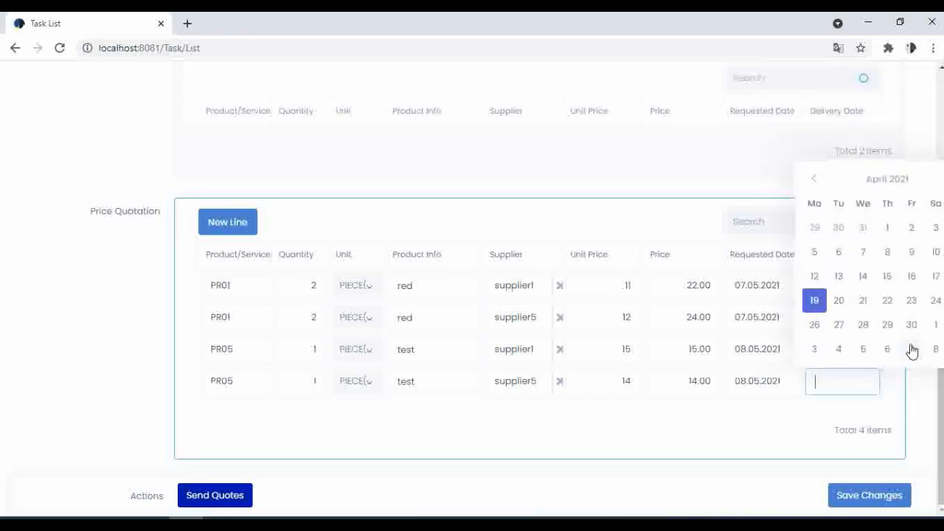
pyautogui.click(909, 350)
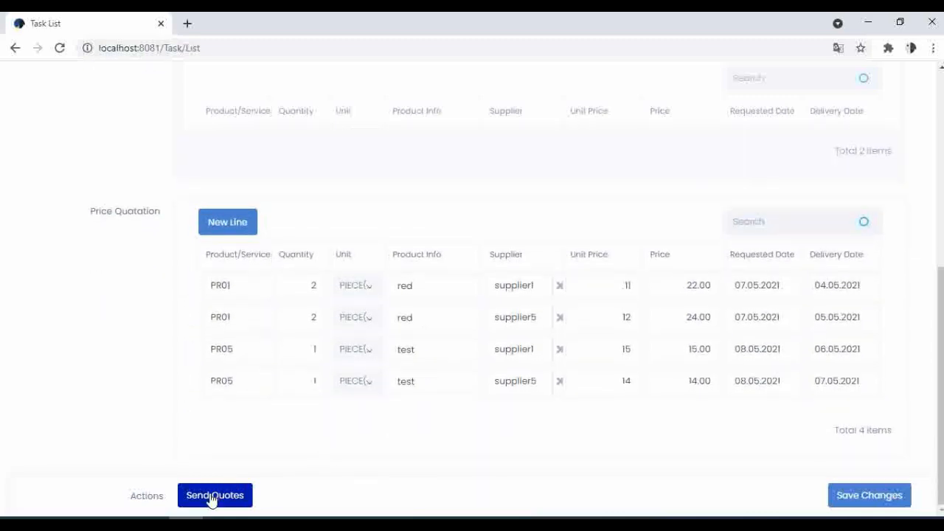
pyautogui.click(210, 499)
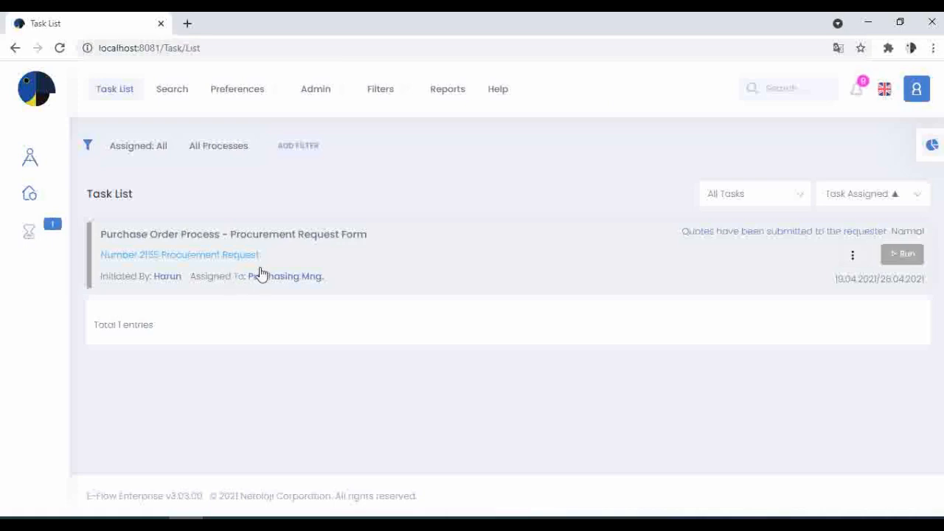
# Step: Run the Procurement Request Form task assigned to Purchasing Mng. at full width and review its requested products and price quotations
pyautogui.click(903, 256)
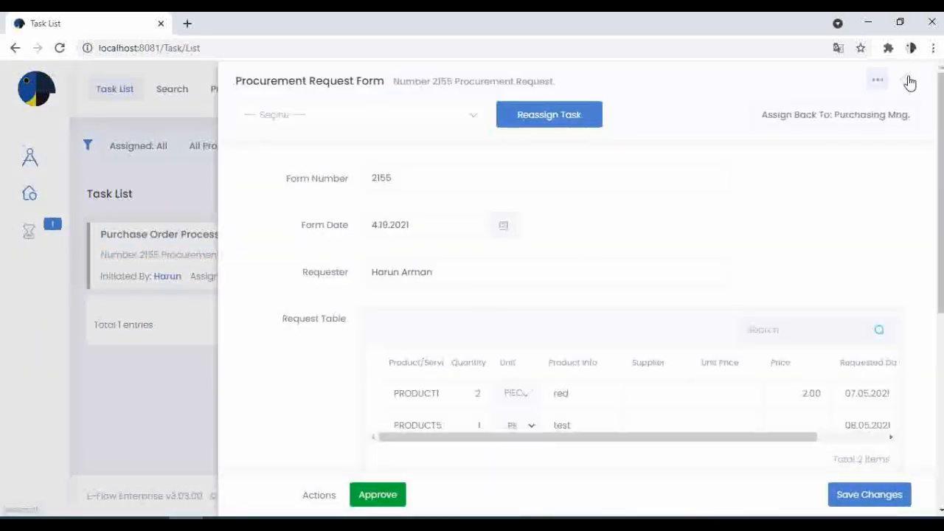
pyautogui.click(908, 80)
pyautogui.scroll(-5, 362, 223)
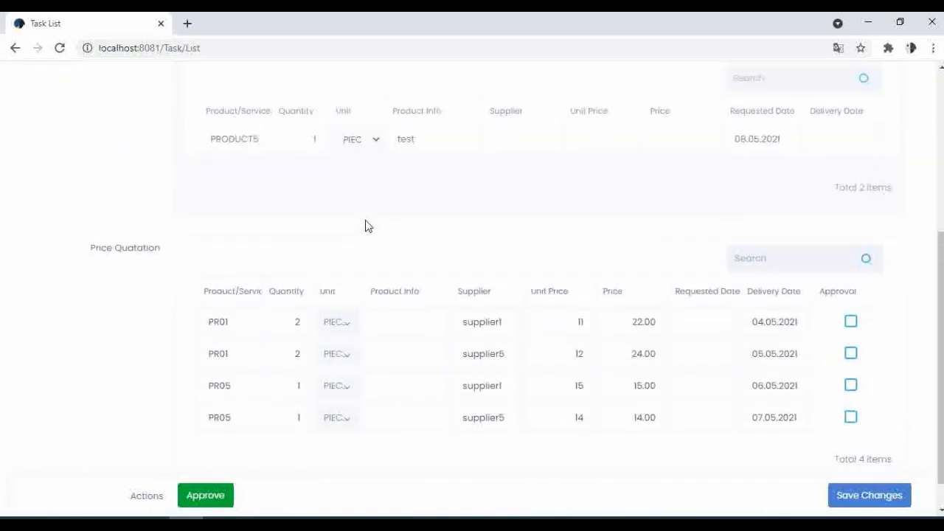
pyautogui.scroll(2, 364, 219)
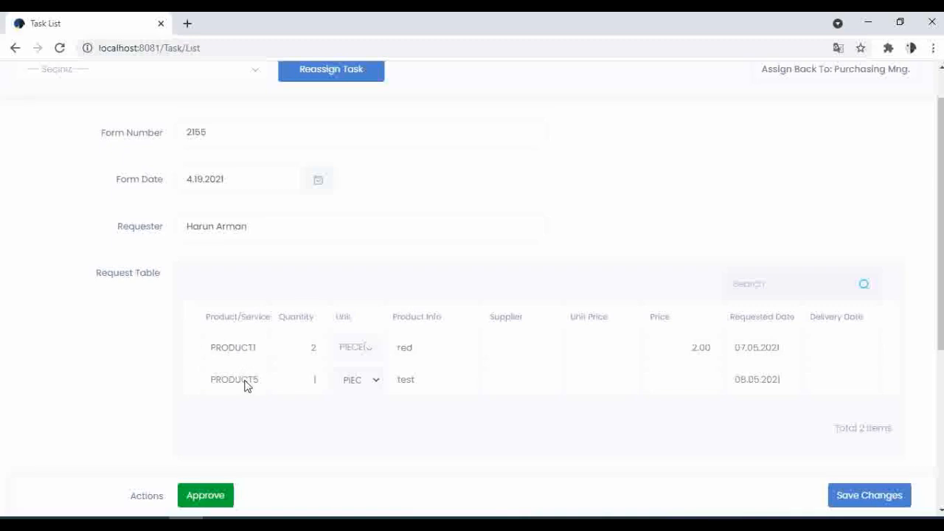
pyautogui.scroll(-4, 246, 382)
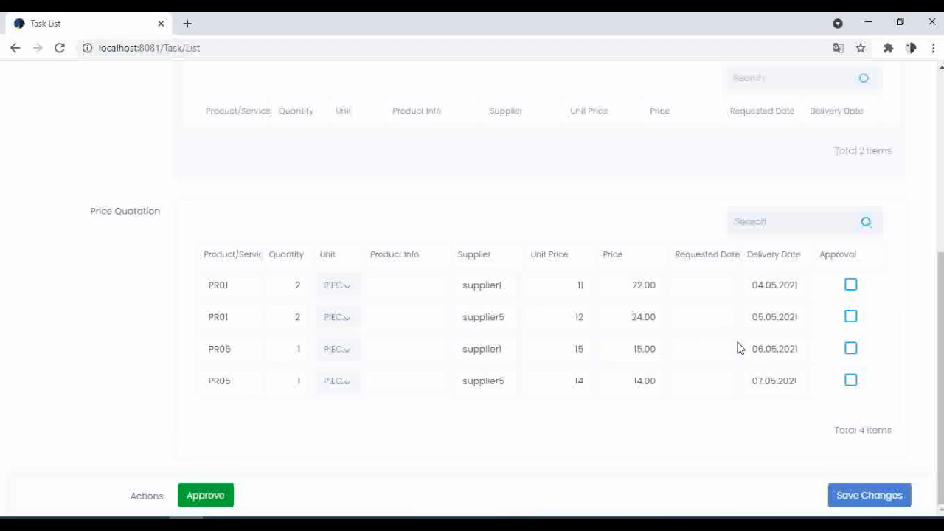
# Step: Mark supplier1's PR01 quotation and supplier5's PR05 quotation for approval and approve the procurement request
pyautogui.click(697, 295)
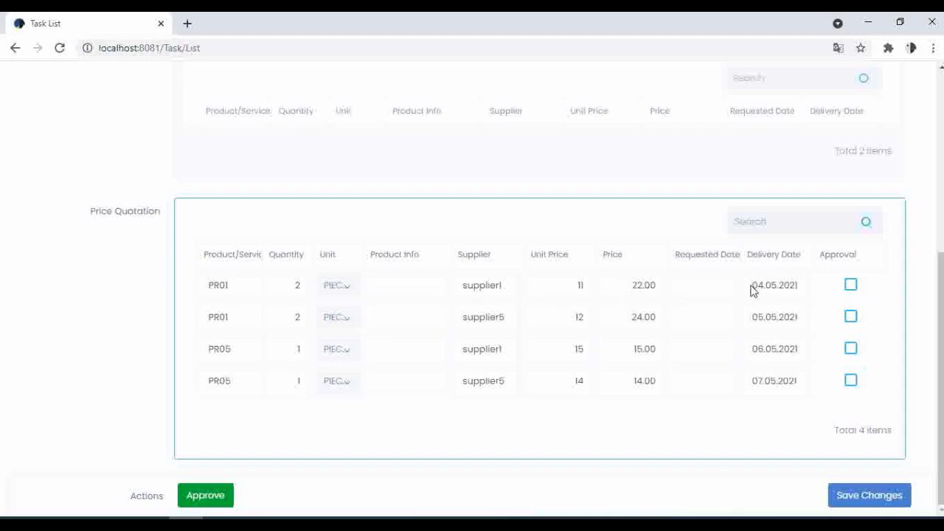
pyautogui.click(851, 286)
pyautogui.click(852, 382)
pyautogui.click(225, 499)
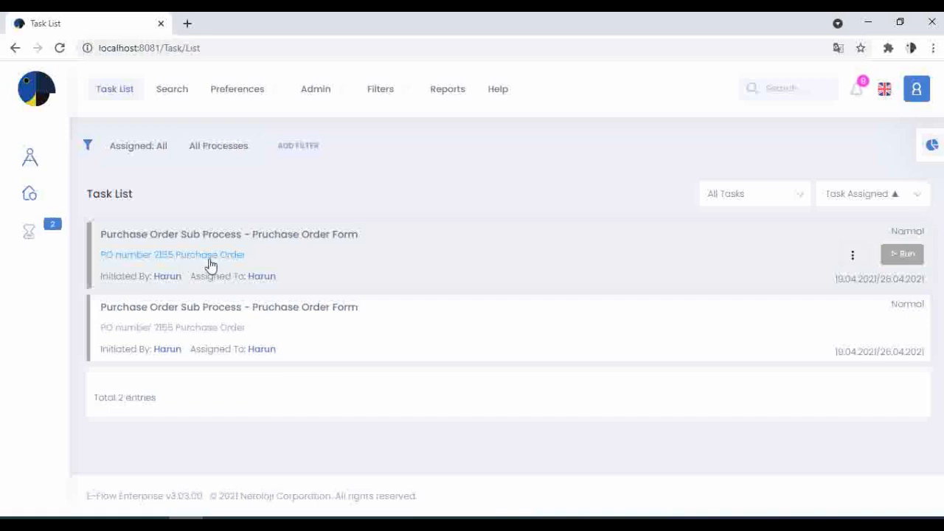
# Step: Run the first Purchase Order Sub Process task, examine its Order Table and close the form without submitting
pyautogui.click(898, 255)
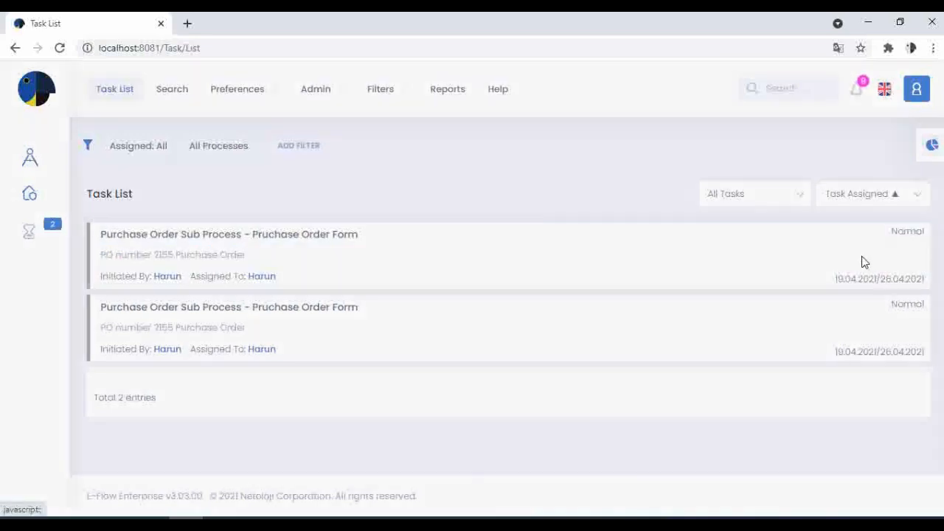
pyautogui.scroll(-1, 492, 273)
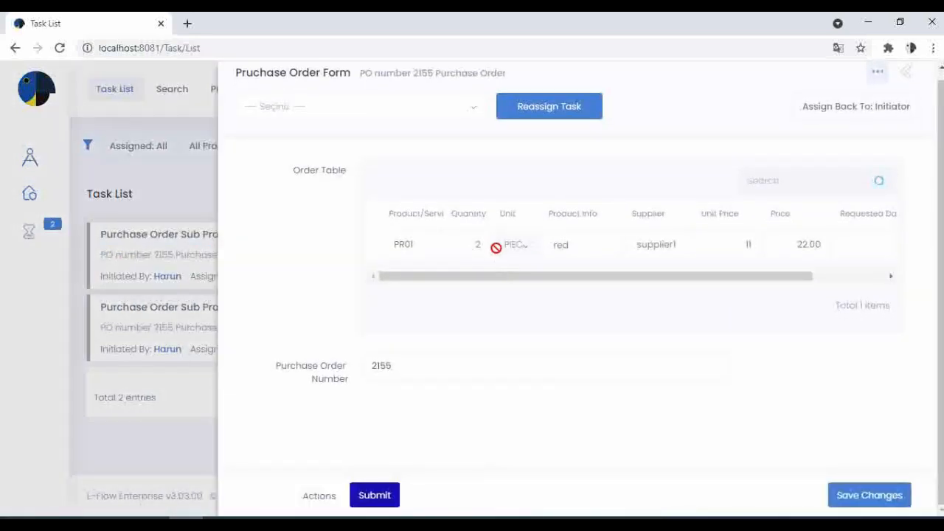
pyautogui.moveTo(510, 279); pyautogui.dragTo(463, 274)
pyautogui.click(167, 194)
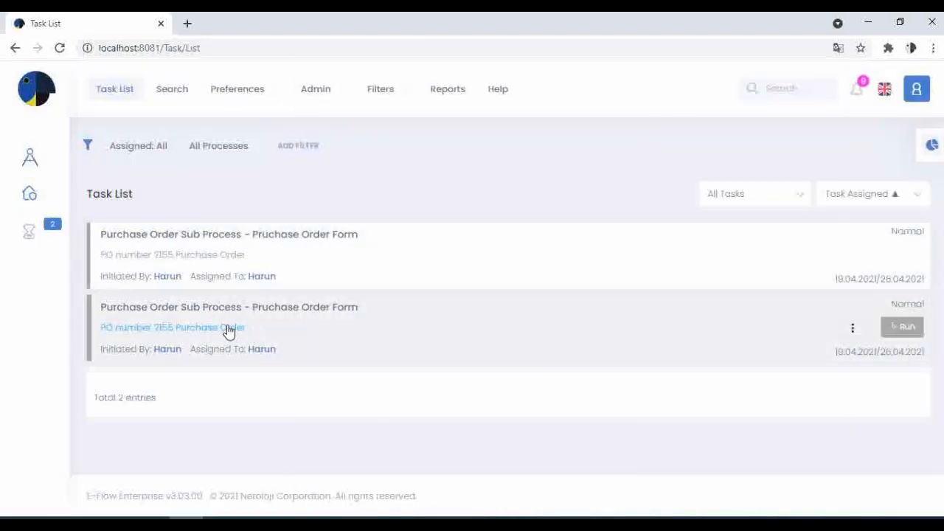
# Step: Preview the second and then the first purchase order task to compare their order lines, and return to the task list
pyautogui.click(297, 338)
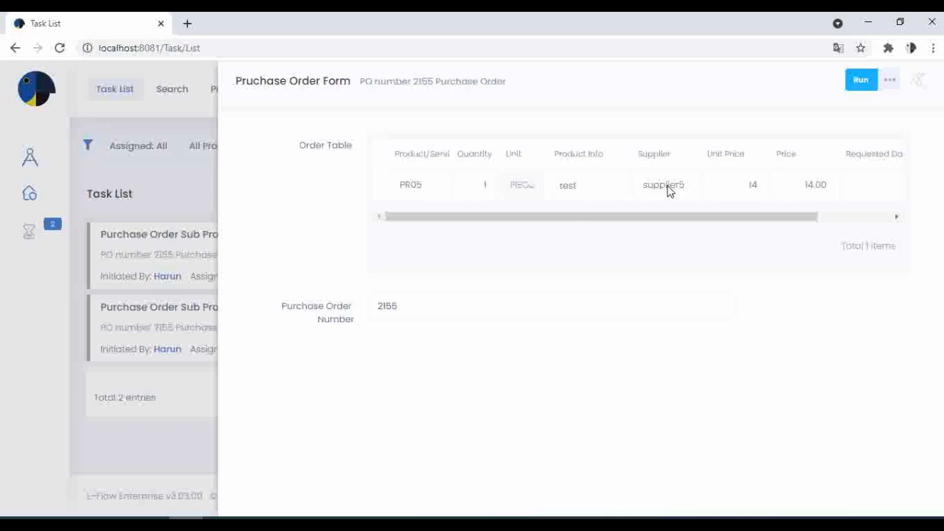
pyautogui.click(193, 260)
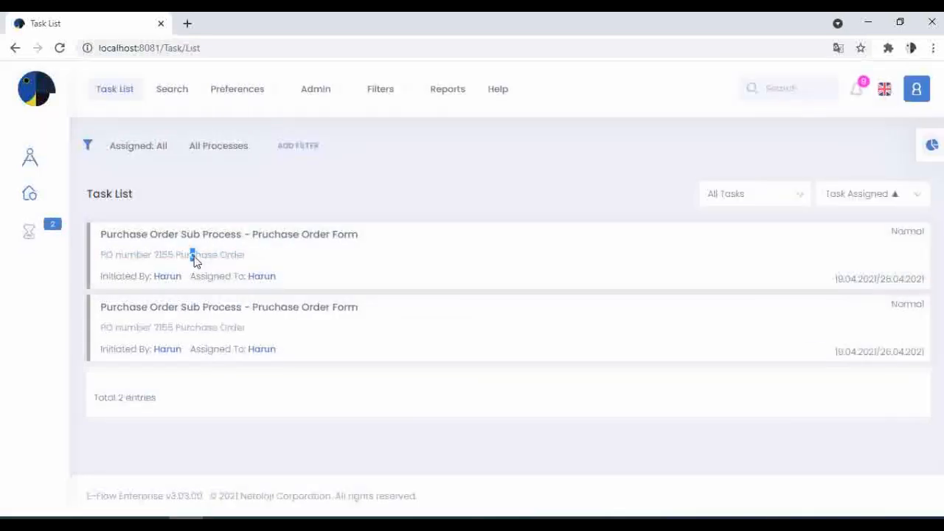
pyautogui.click(194, 260)
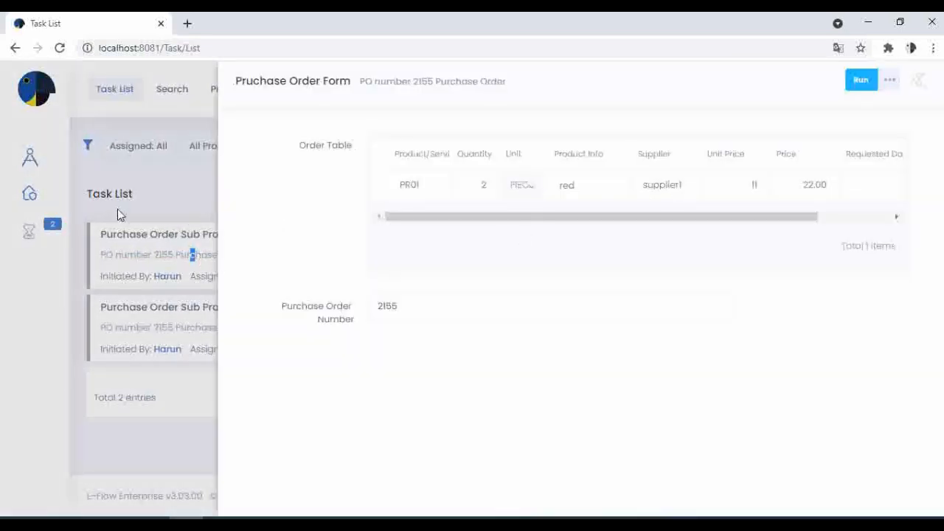
pyautogui.click(172, 205)
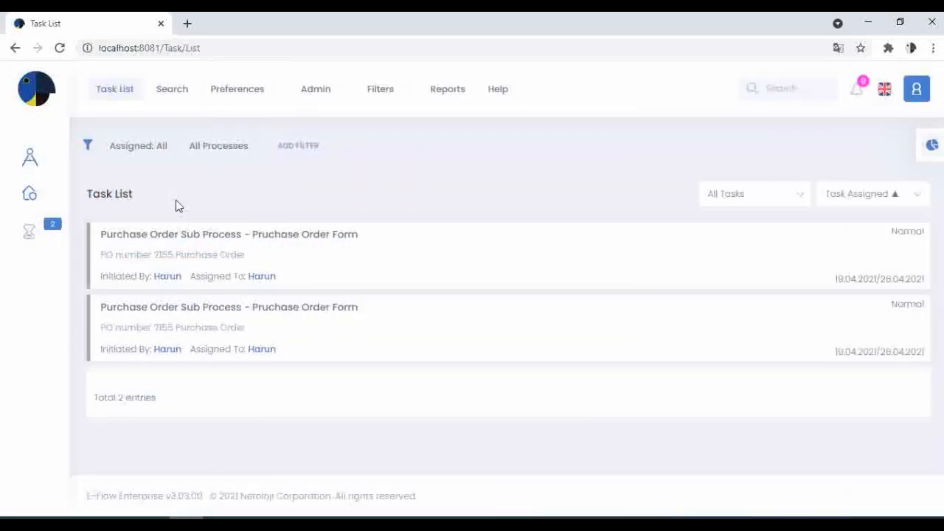